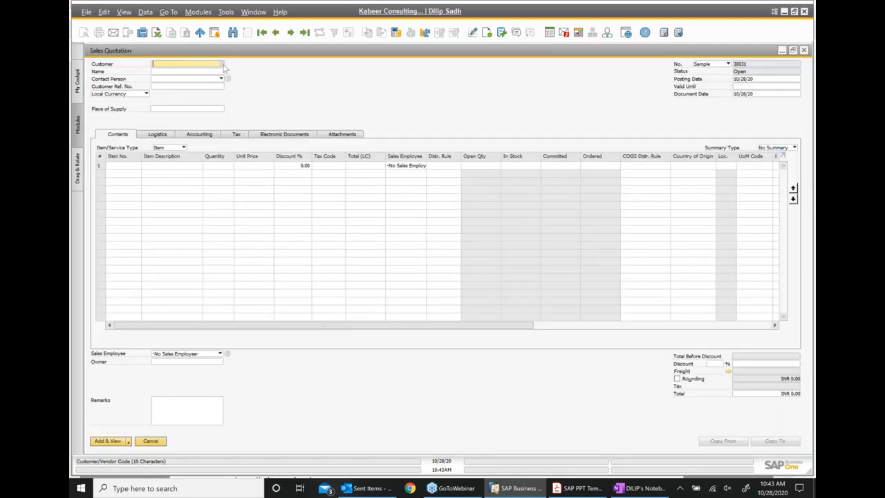
# - Select Microchips as the customer of the new sales quotation
pyautogui.click(222, 65)
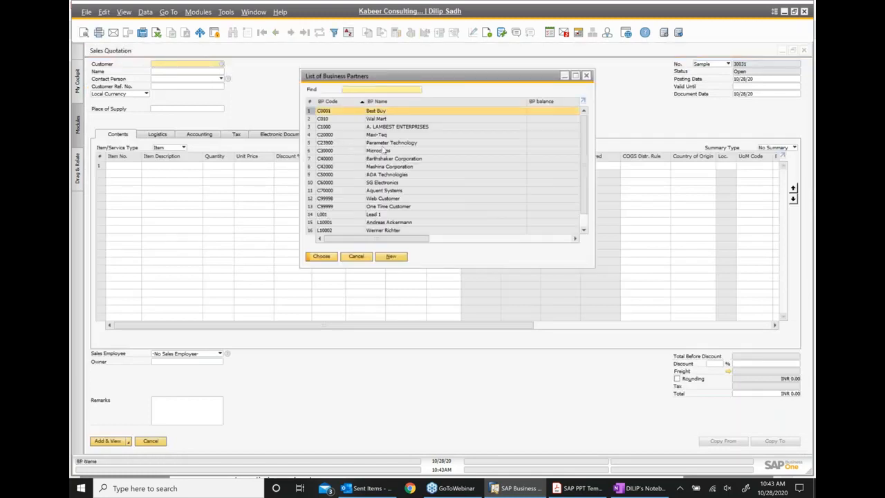
pyautogui.click(382, 151)
pyautogui.doubleClick(382, 152)
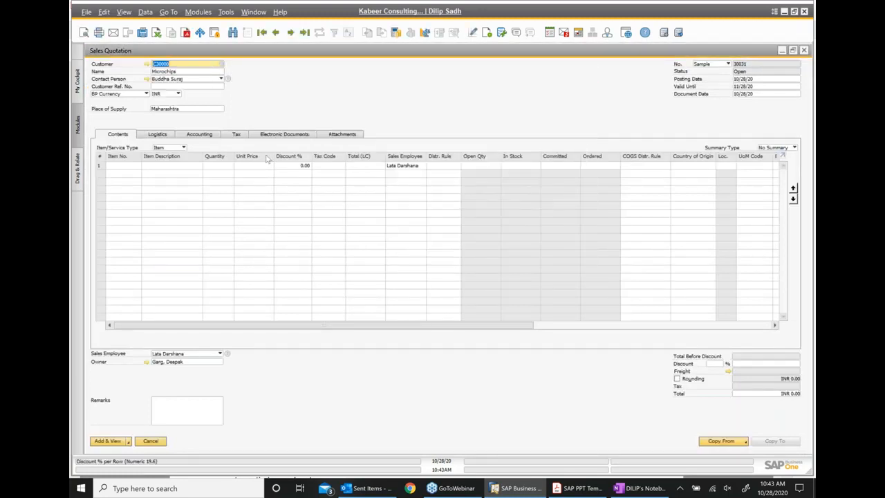
# - Enter item A00001 (J.B. Officeprint 1420) in the quotation's first row and add the quotation
pyautogui.click(135, 168)
pyautogui.click(138, 167)
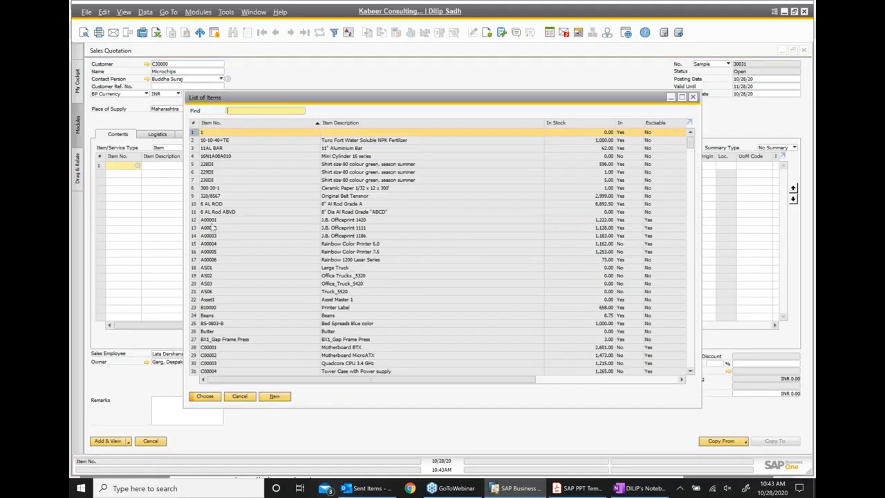
pyautogui.click(212, 222)
pyautogui.doubleClick(212, 224)
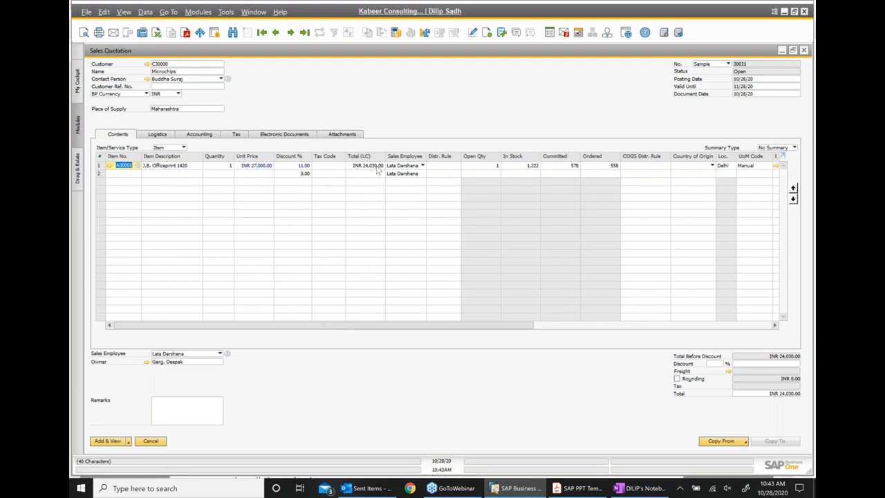
pyautogui.click(107, 441)
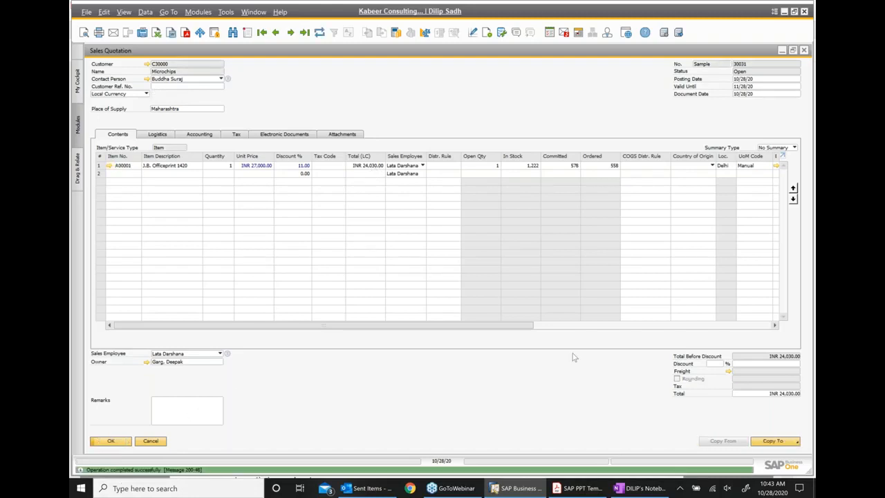
# - Create a sales order from the quotation with delivery date 10/28/20, applying that date to the existing rows
pyautogui.click(787, 442)
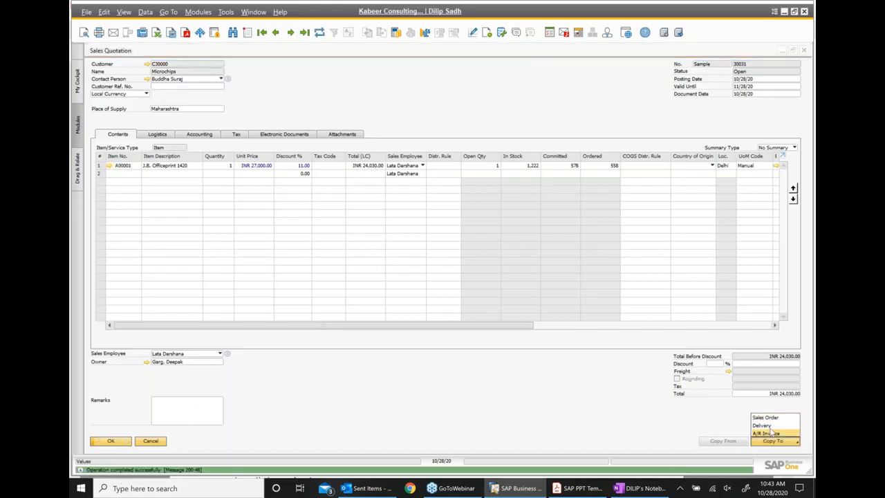
pyautogui.click(766, 418)
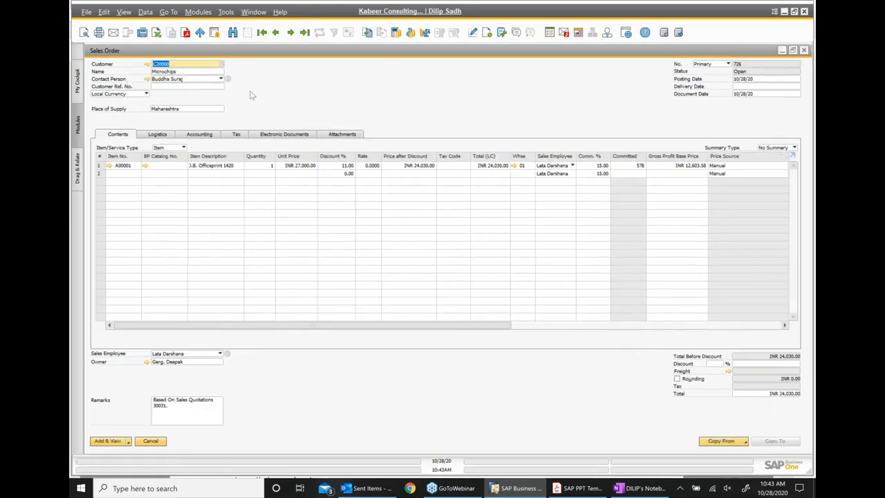
pyautogui.click(792, 86)
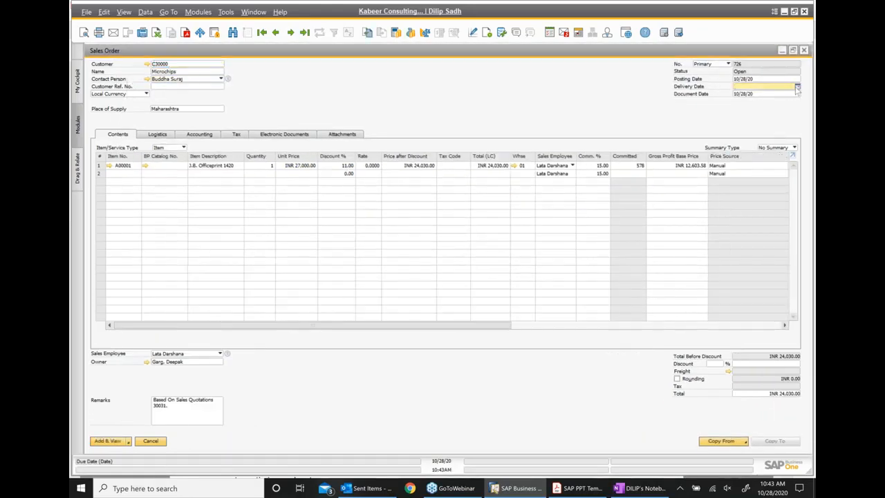
pyautogui.click(797, 86)
pyautogui.click(753, 160)
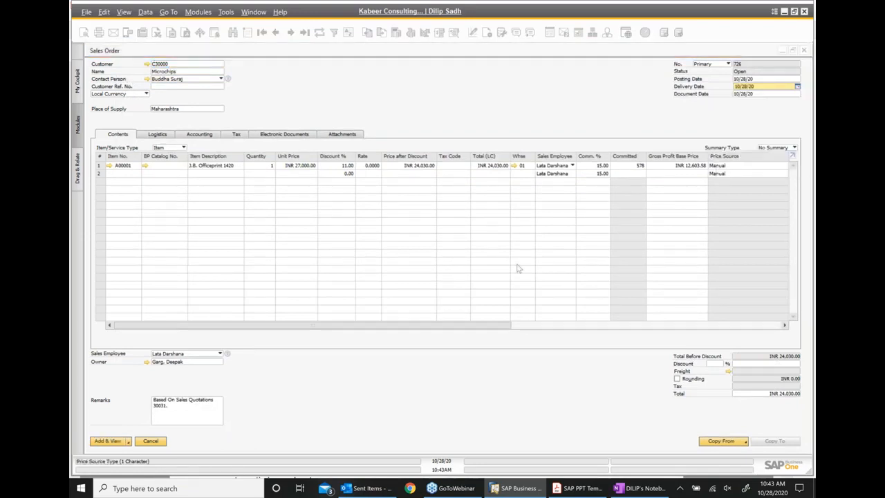
pyautogui.click(109, 441)
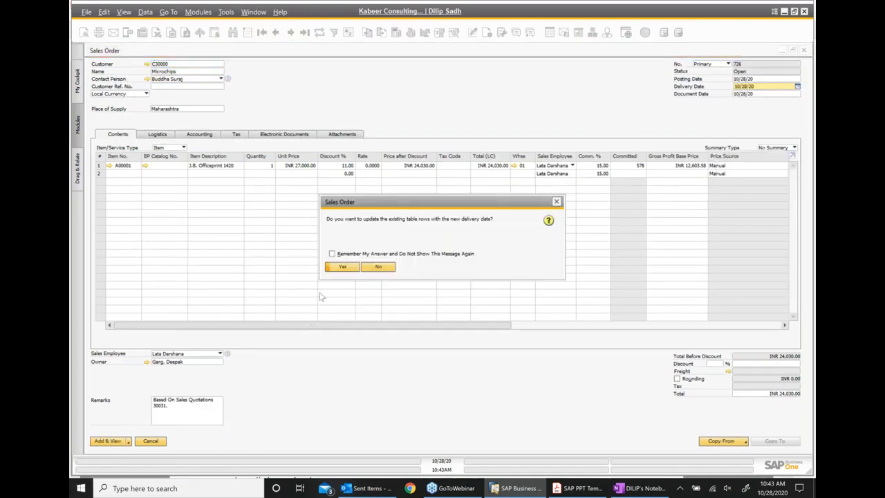
pyautogui.click(348, 269)
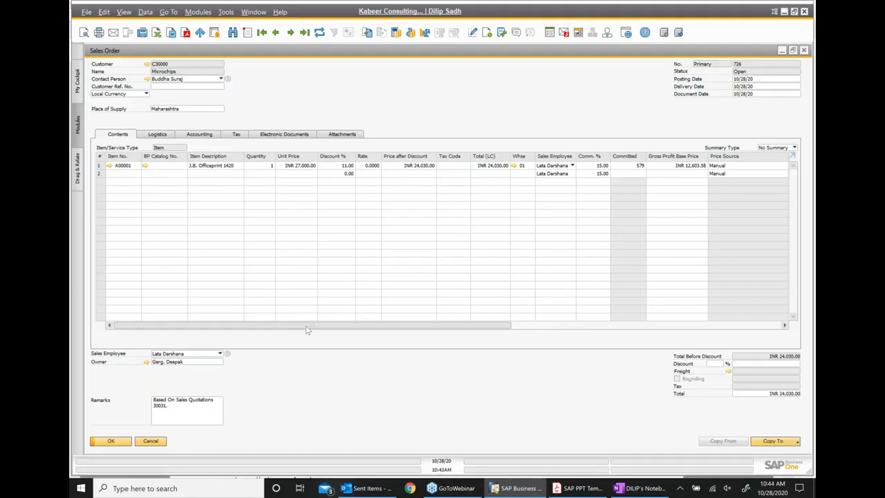
# - Copy the sales order to a delivery and add it without changing the general warehouse
pyautogui.click(774, 443)
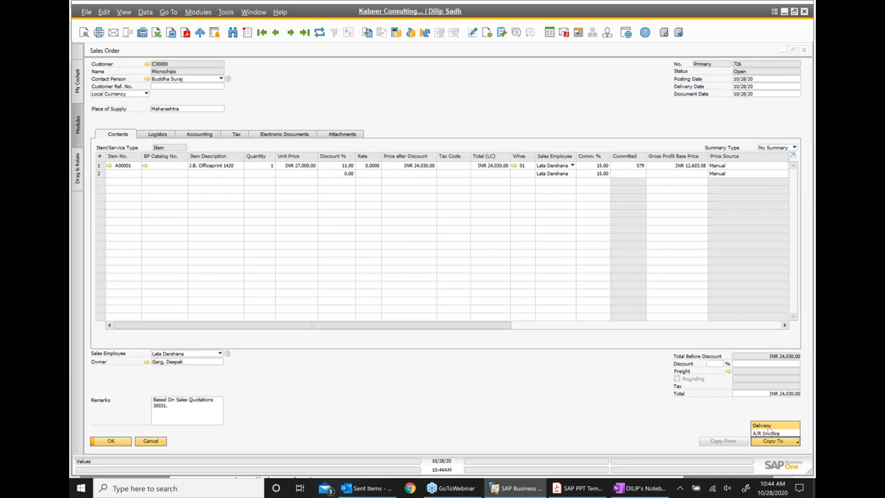
pyautogui.click(765, 426)
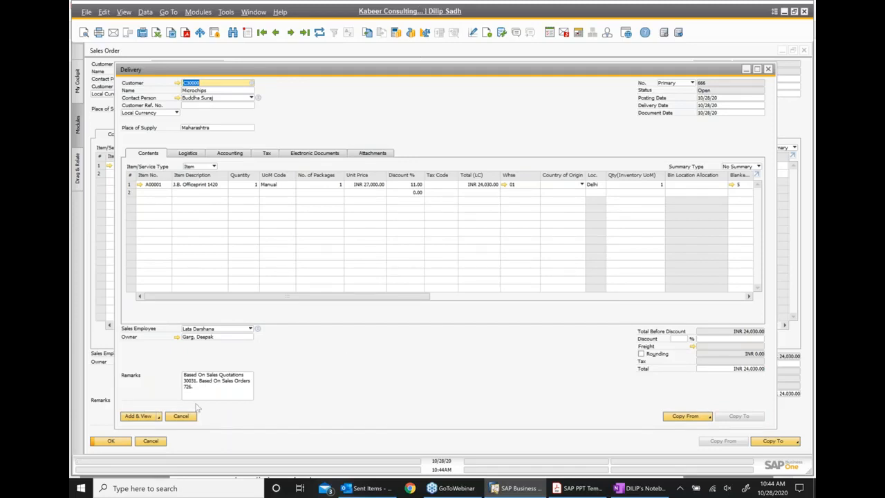
pyautogui.click(138, 417)
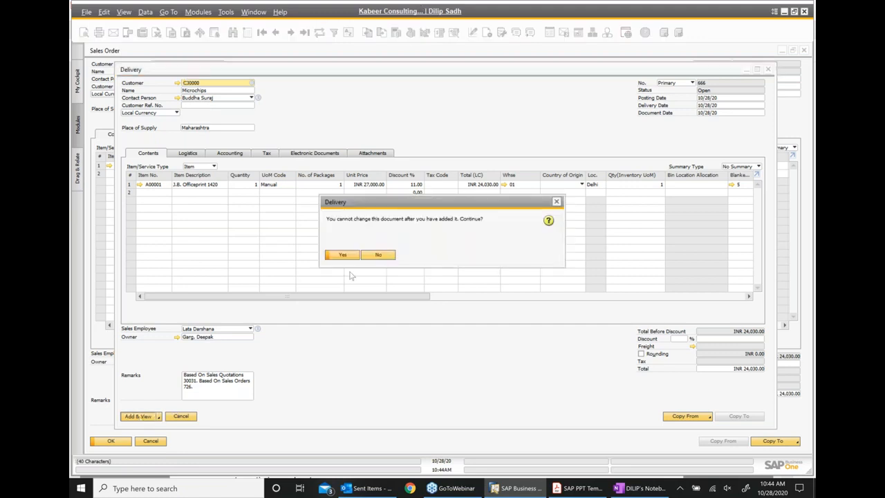
pyautogui.click(343, 255)
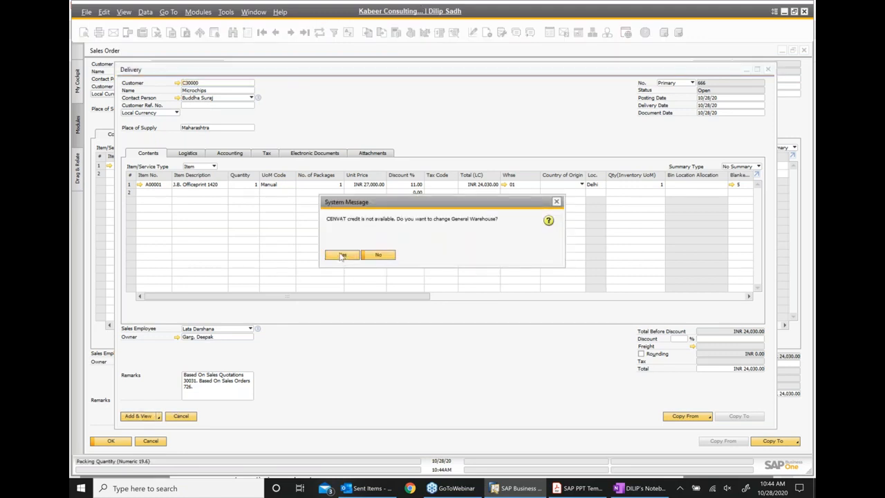
pyautogui.click(378, 255)
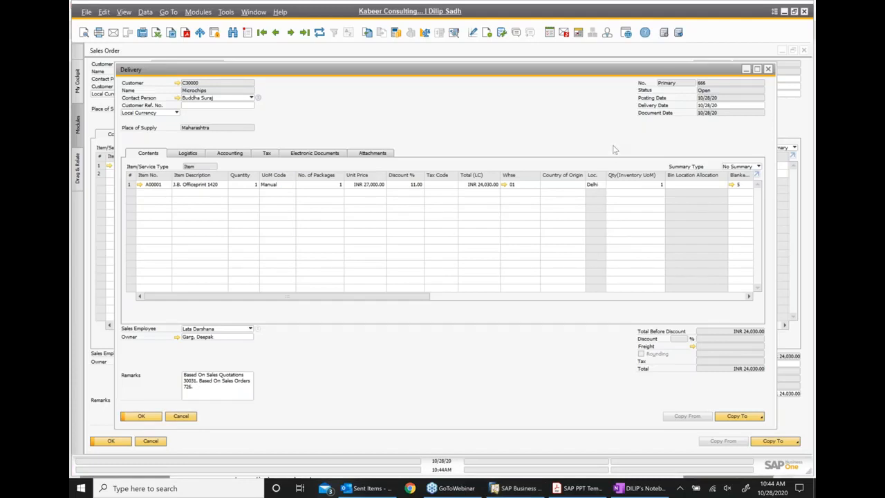
# - Copy the delivery to an A/R invoice and try to add it without changing the general warehouse
pyautogui.click(733, 416)
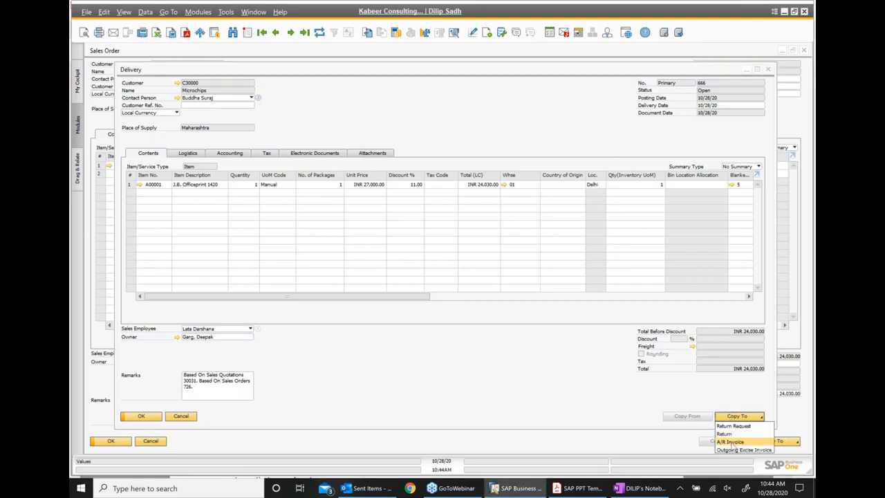
pyautogui.press('Return')
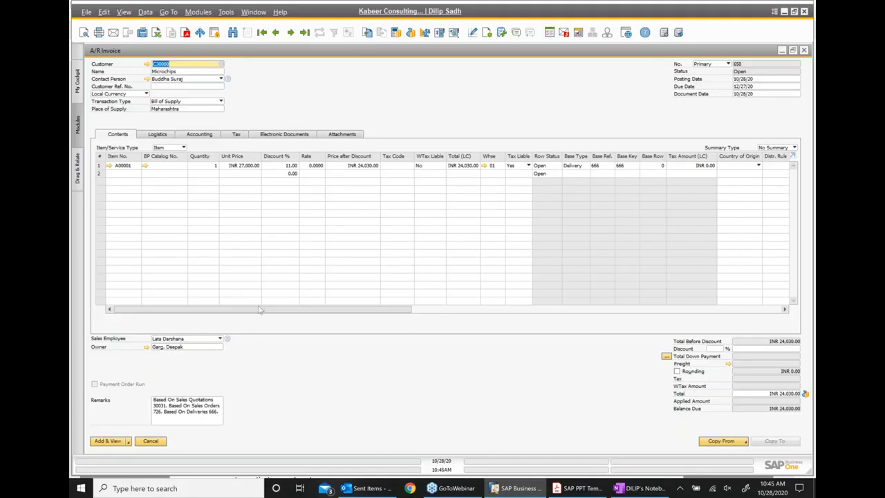
pyautogui.click(106, 441)
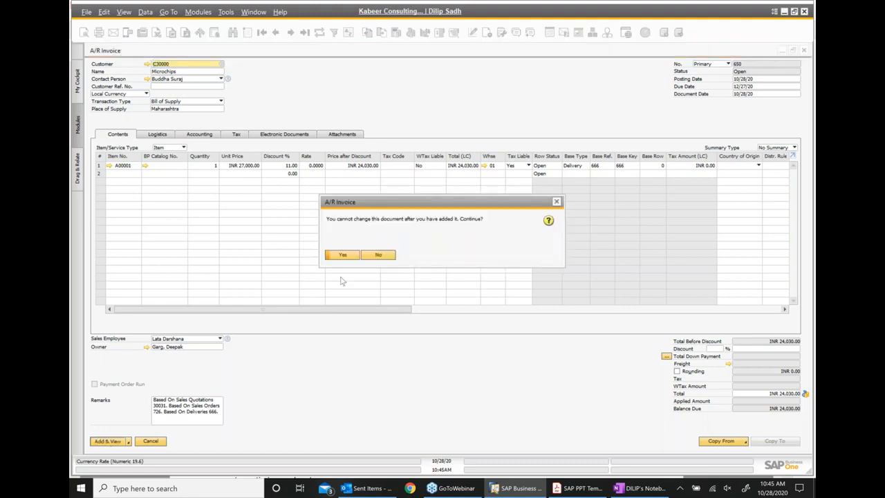
pyautogui.click(343, 256)
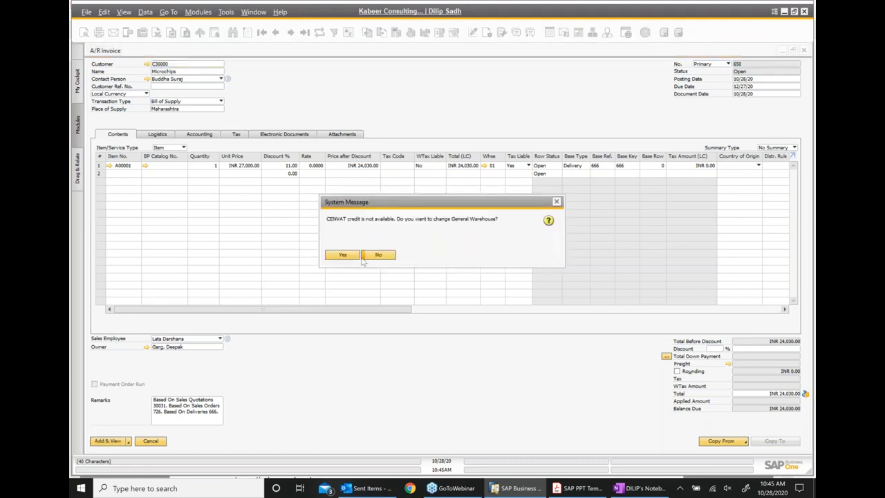
pyautogui.click(391, 255)
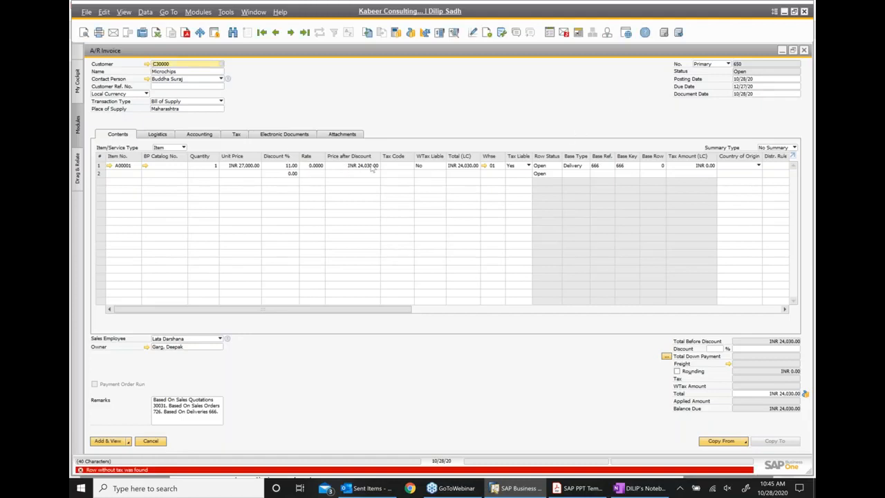
# - Assign tax code CST@4 to the invoice's item row and add the invoice, keeping the general warehouse
pyautogui.click(401, 168)
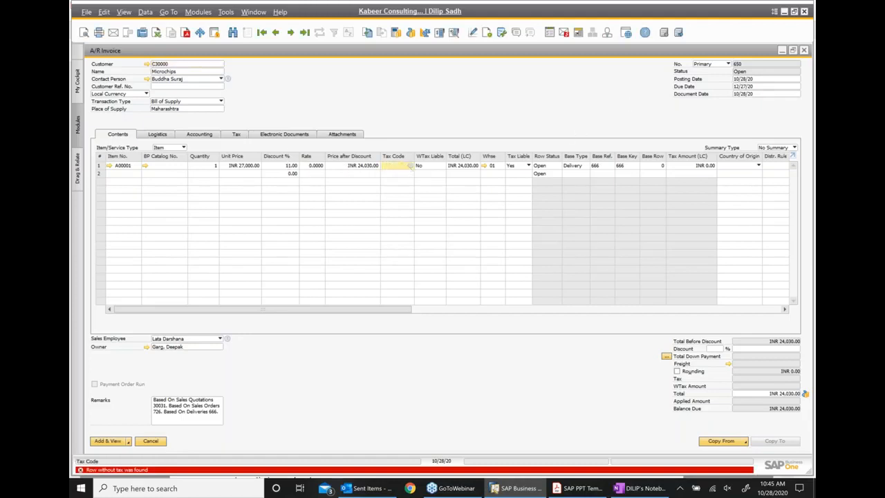
pyautogui.click(410, 167)
pyautogui.click(407, 279)
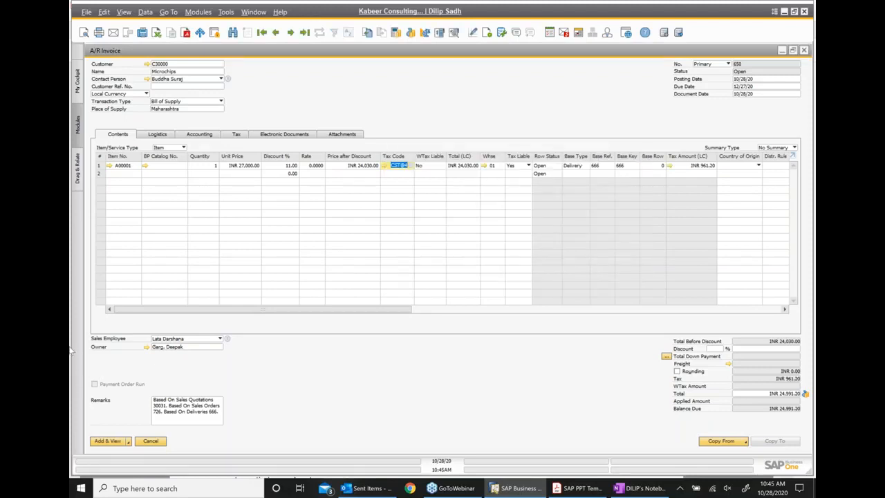
pyautogui.click(111, 443)
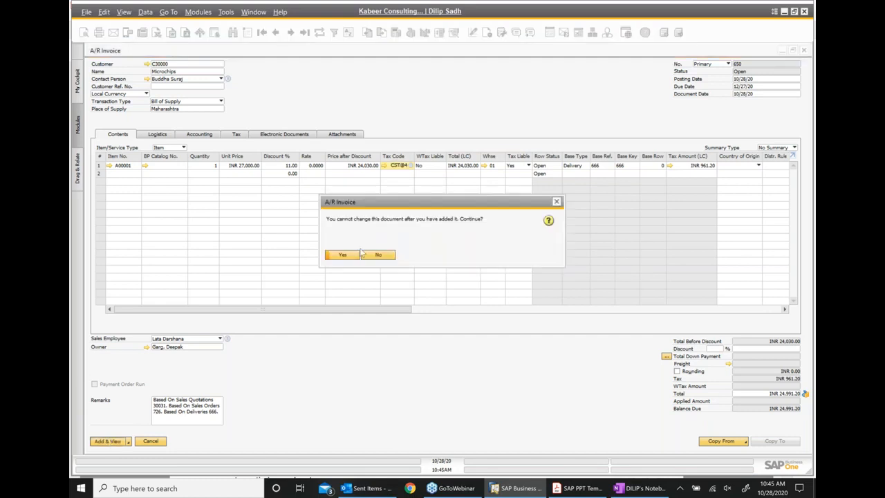
pyautogui.click(352, 257)
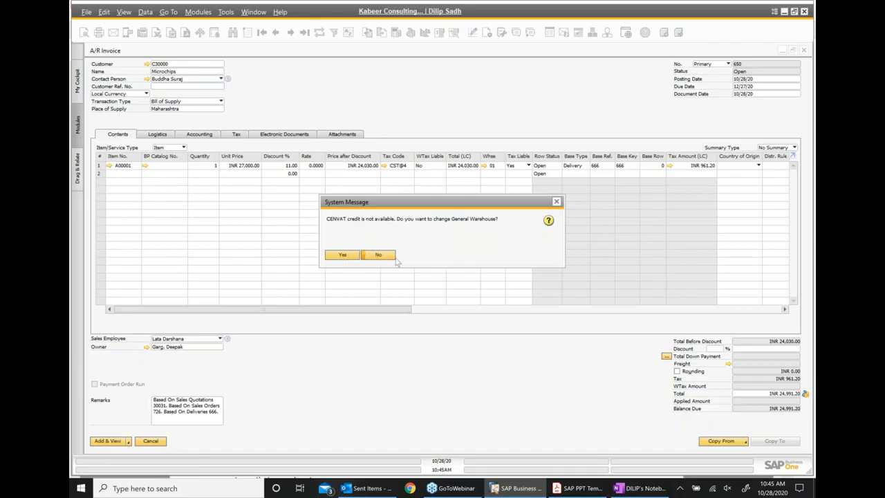
pyautogui.click(379, 256)
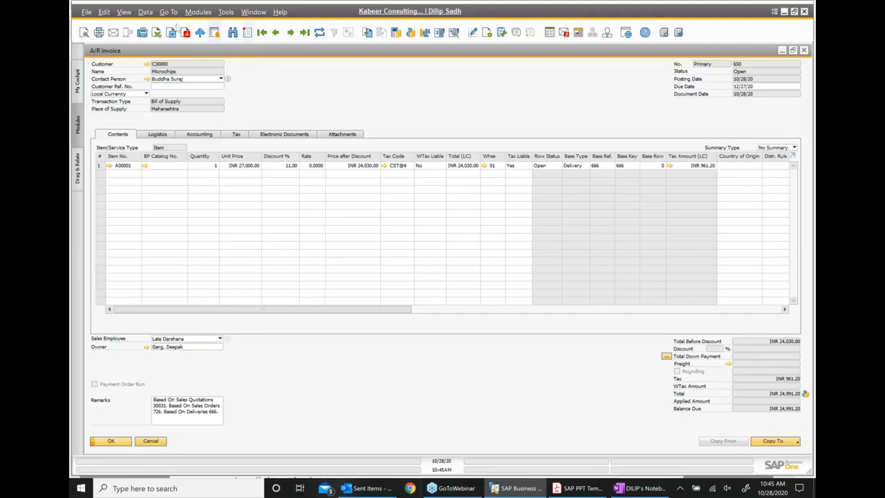
# - Examine the relationship map of the A/R invoice to trace its preceding sales documents
pyautogui.rightClick(420, 109)
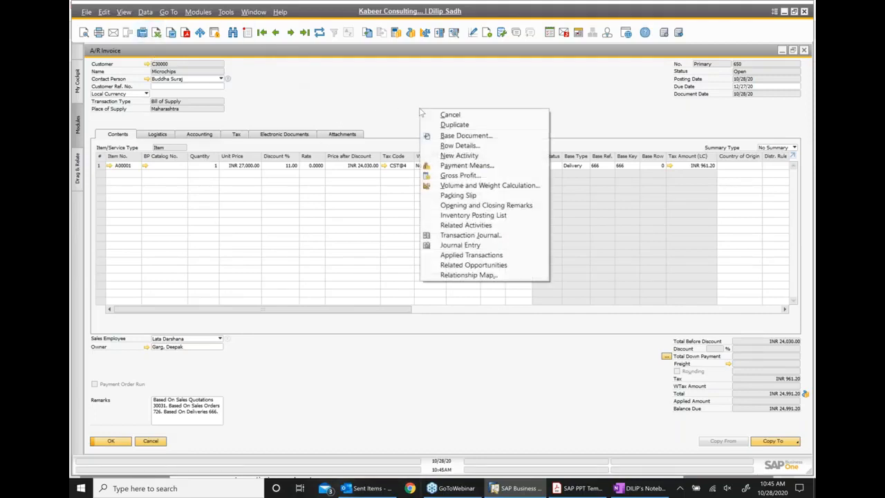
pyautogui.click(453, 275)
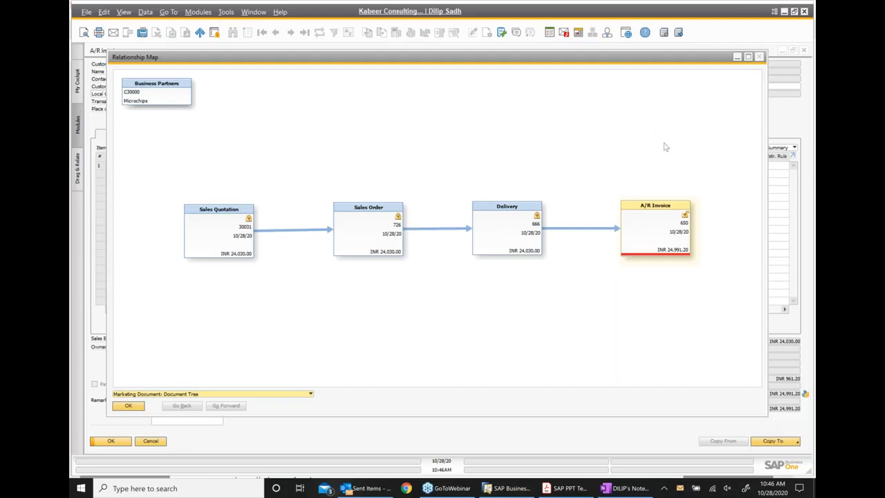
pyautogui.click(760, 56)
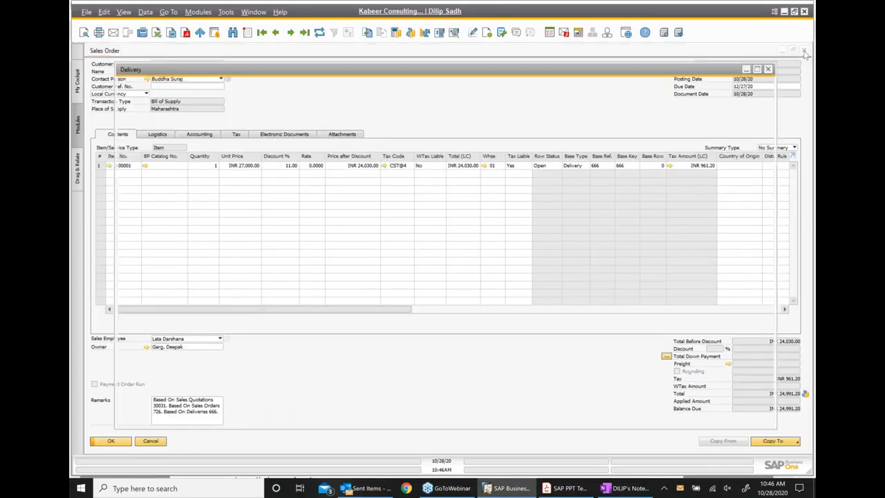
# - Close the remaining delivery, sales order and sales quotation windows
pyautogui.click(770, 69)
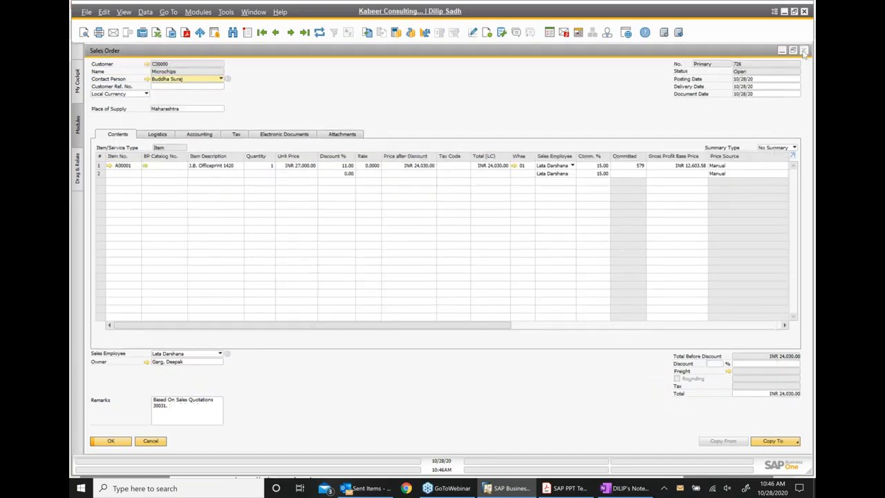
pyautogui.click(804, 50)
pyautogui.click(805, 50)
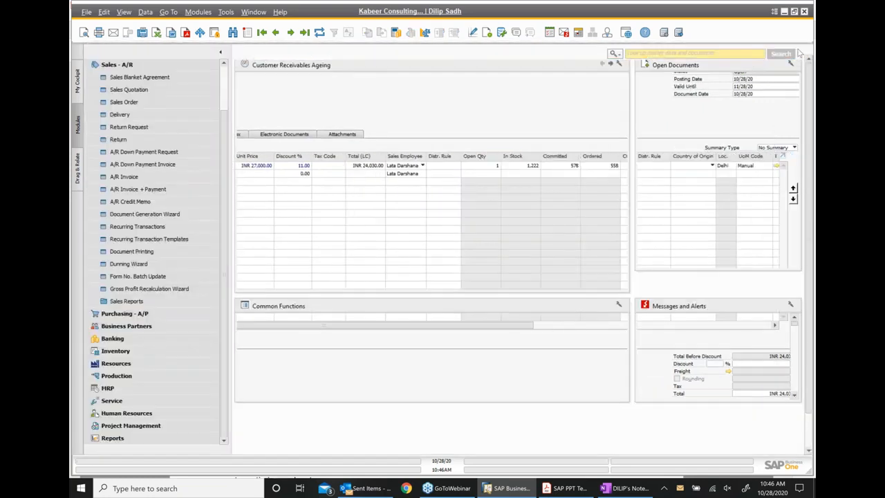
# - Create an incoming payment from the Banking module for the customer Microchips
pyautogui.scroll(1, 139, 227)
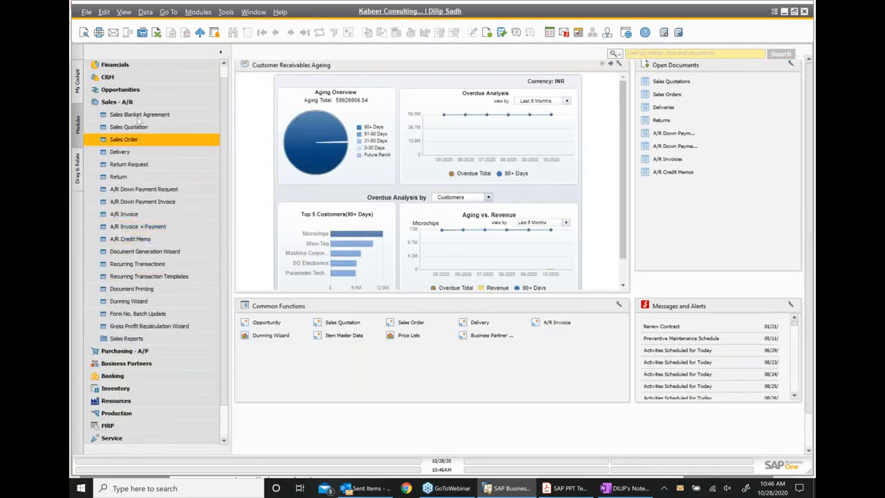
pyautogui.click(114, 104)
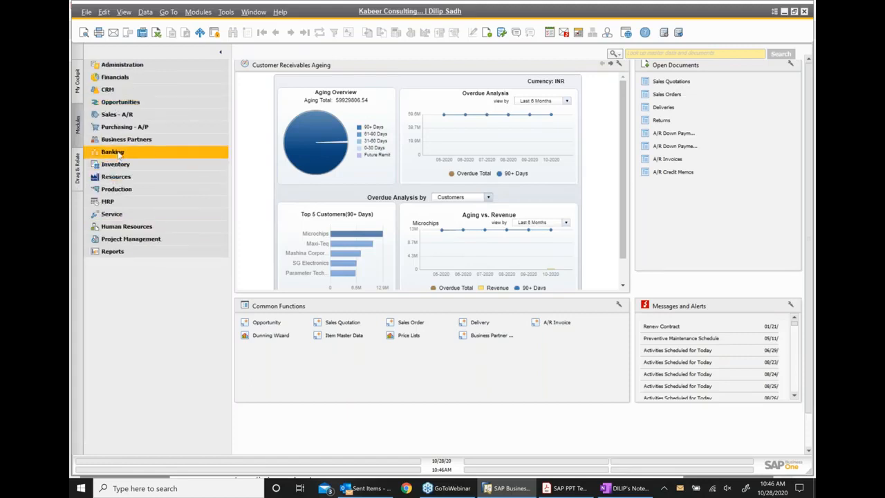
pyautogui.click(118, 152)
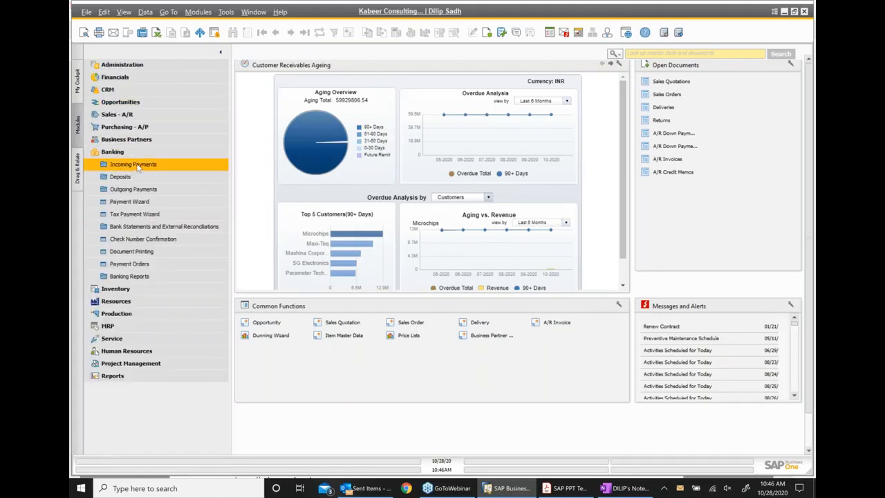
pyautogui.click(138, 166)
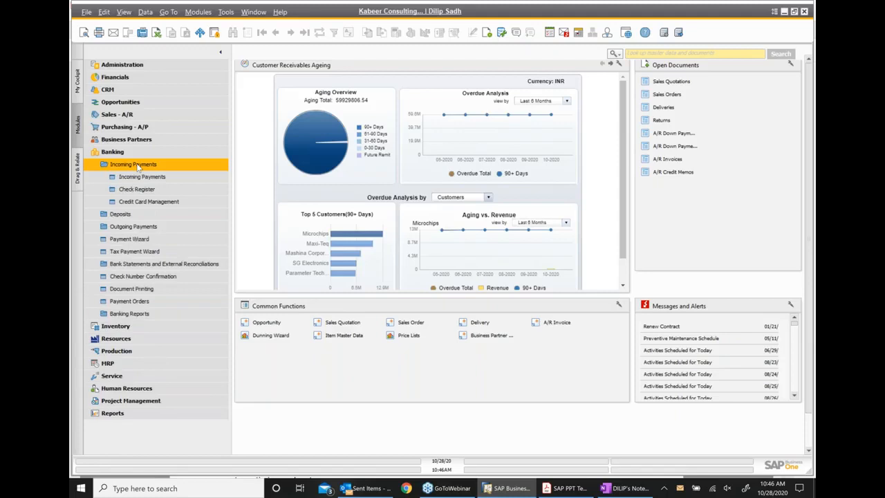
pyautogui.click(150, 179)
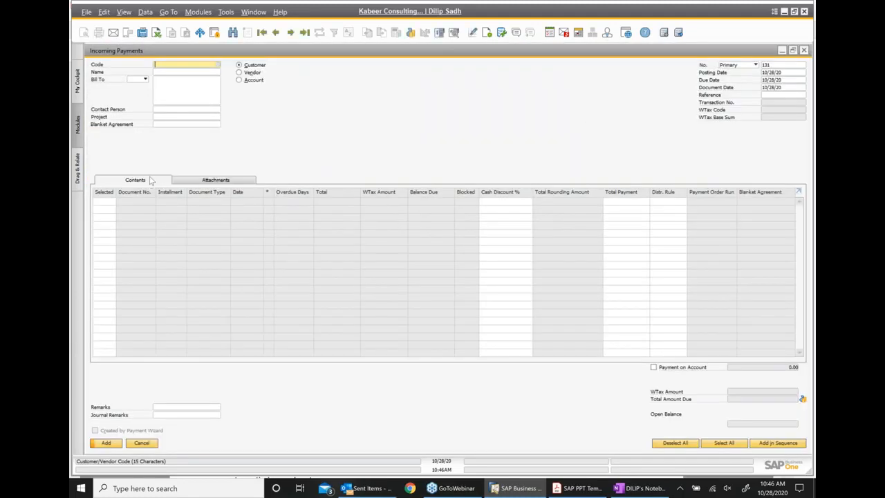
pyautogui.click(216, 66)
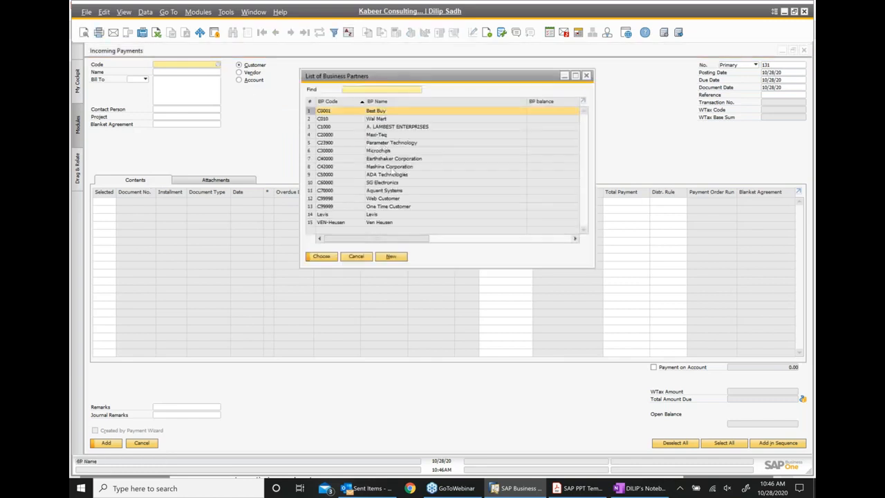
pyautogui.doubleClick(378, 152)
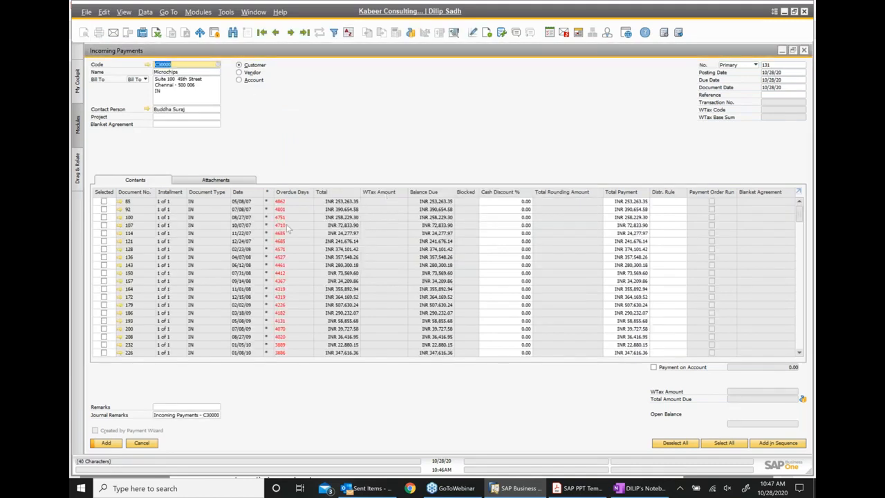
# - Select the open A/R invoice dated 10/28/20 for payment in the incoming payment's contents
pyautogui.scroll(-8, 298, 249)
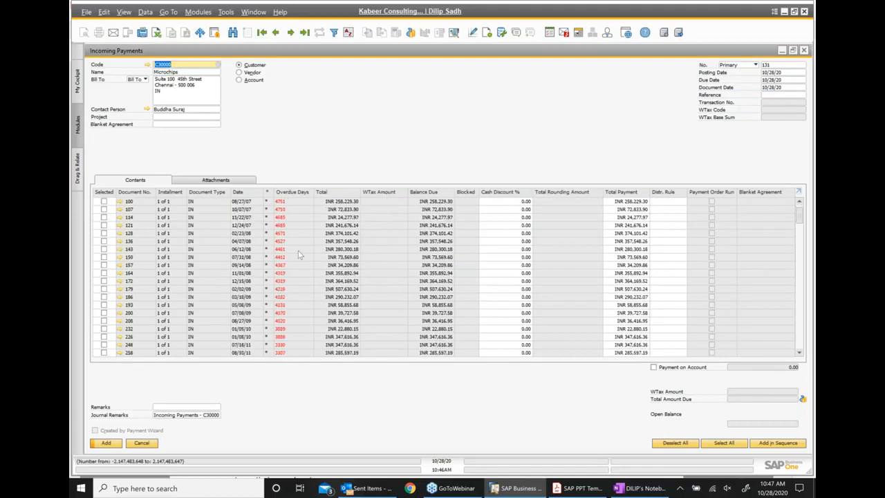
pyautogui.scroll(-5, 299, 255)
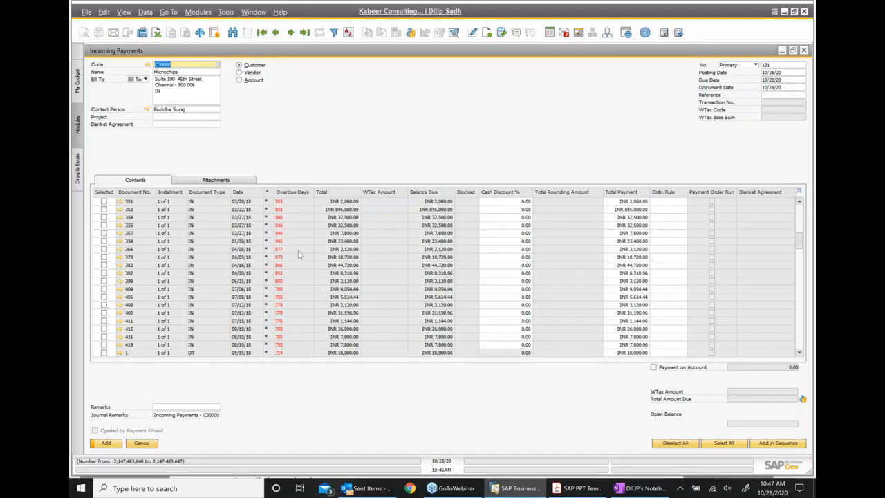
pyautogui.scroll(-6, 299, 256)
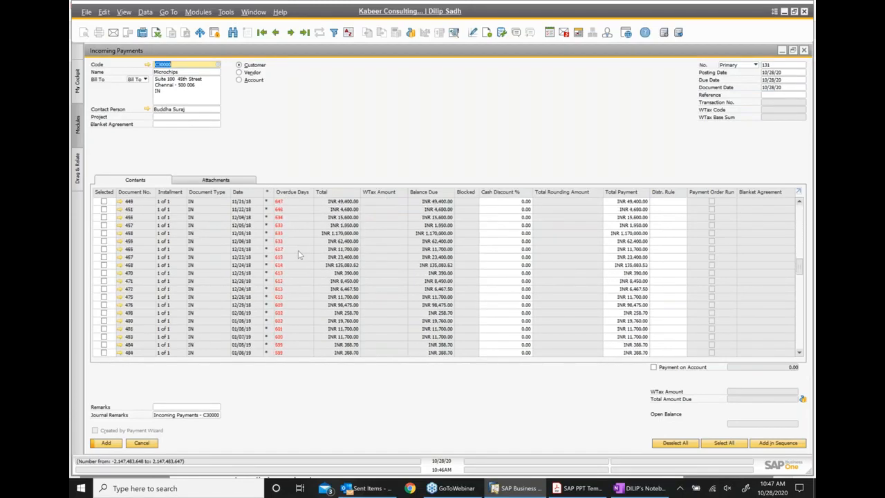
pyautogui.scroll(-6, 745, 323)
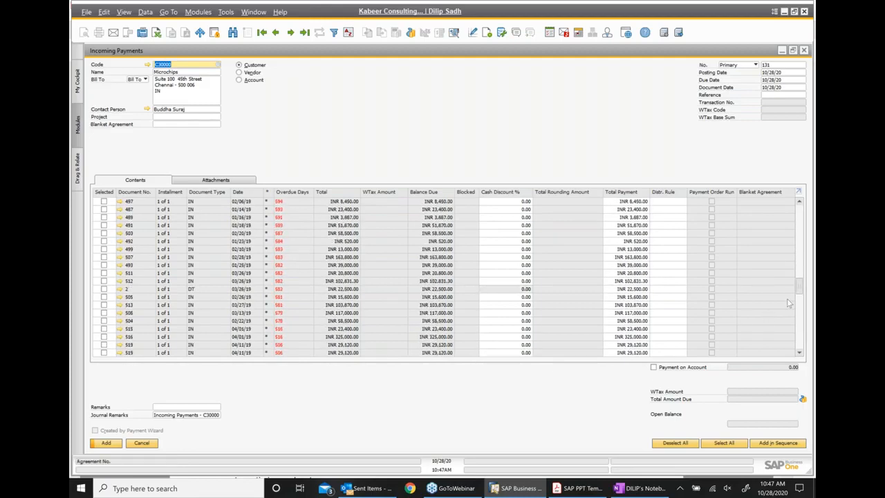
pyautogui.moveTo(800, 293); pyautogui.dragTo(803, 358)
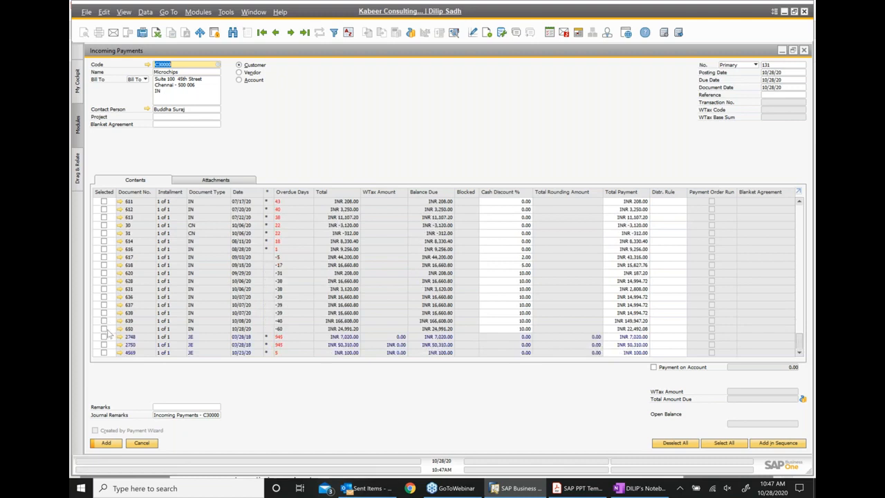
pyautogui.click(104, 328)
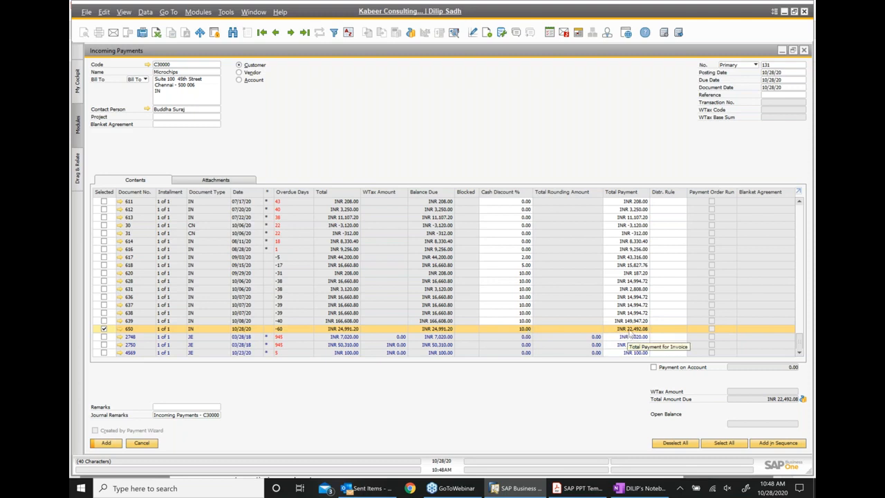
# - Remove the cash discount percentage from the selected 10/28/20 invoice row
pyautogui.click(527, 329)
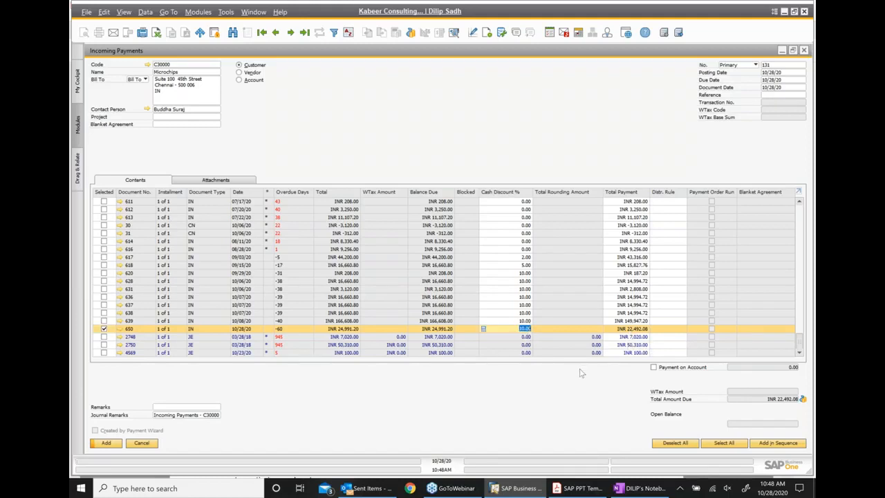
pyautogui.press('BackSpace')
pyautogui.click(196, 409)
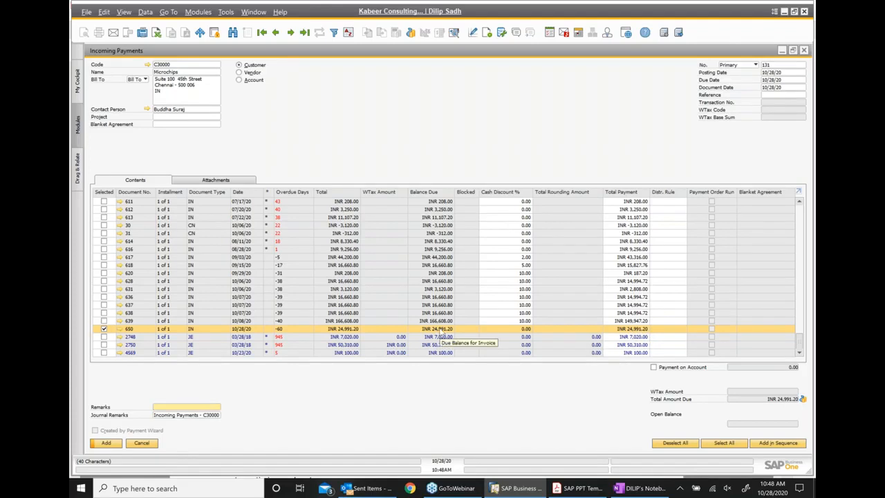
pyautogui.click(529, 329)
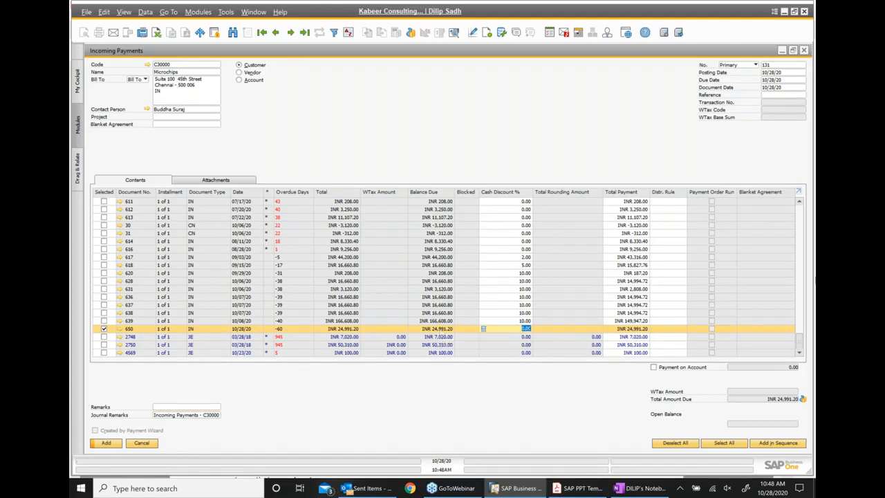
pyautogui.click(809, 274)
# - Examine the Microchips master data from the payment, covering its contact persons, addresses and payment terms
pyautogui.click(147, 65)
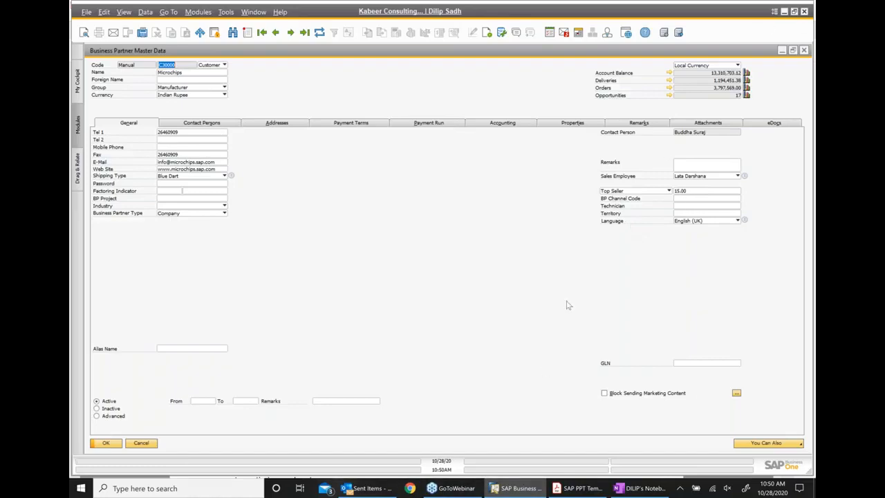
pyautogui.click(209, 124)
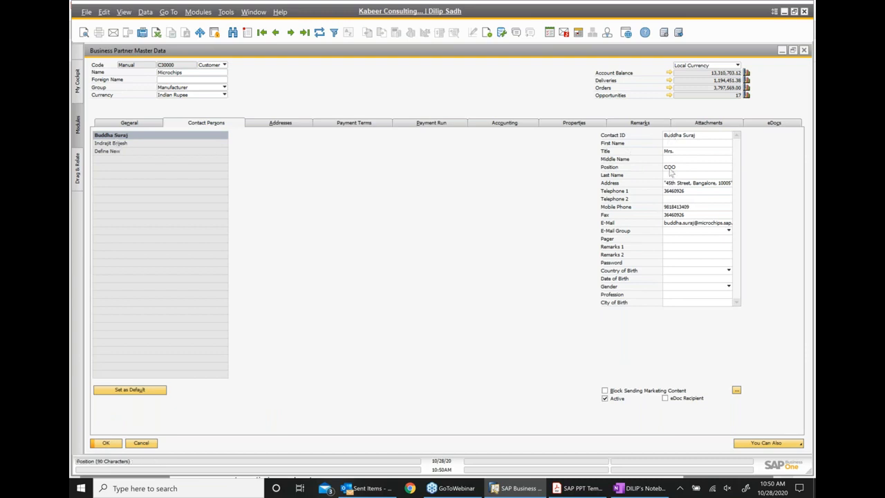
pyautogui.click(118, 144)
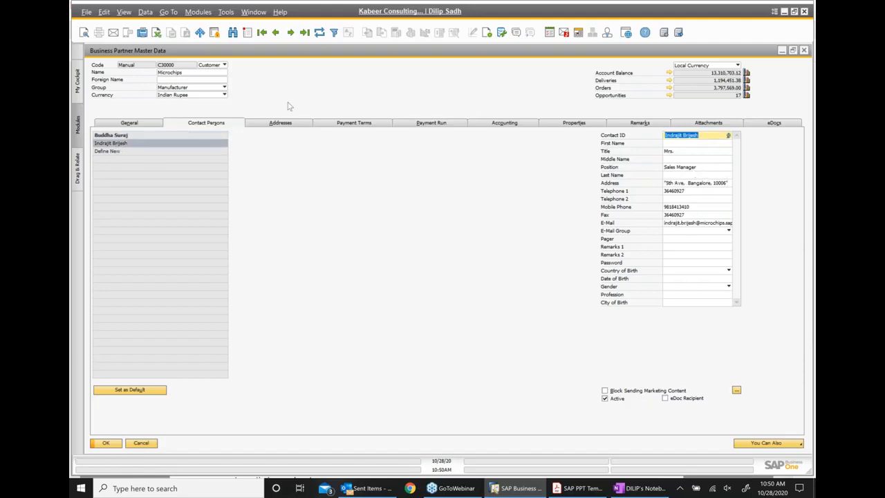
pyautogui.click(291, 123)
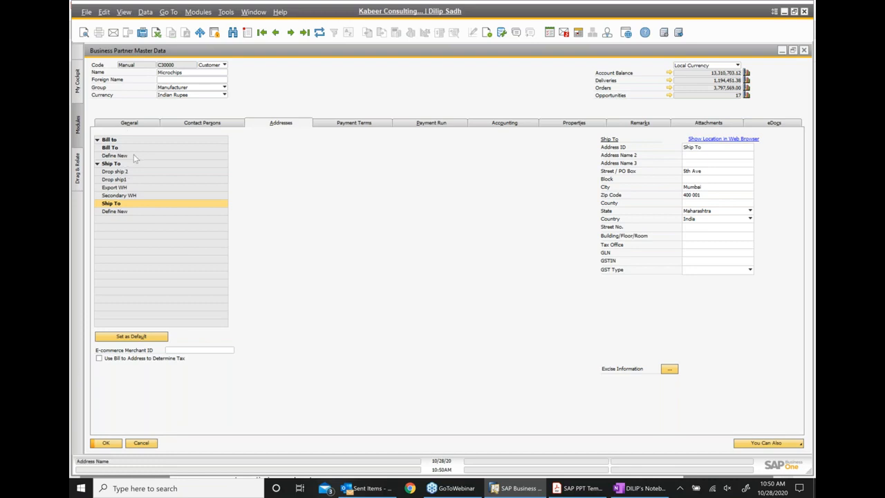
pyautogui.click(350, 126)
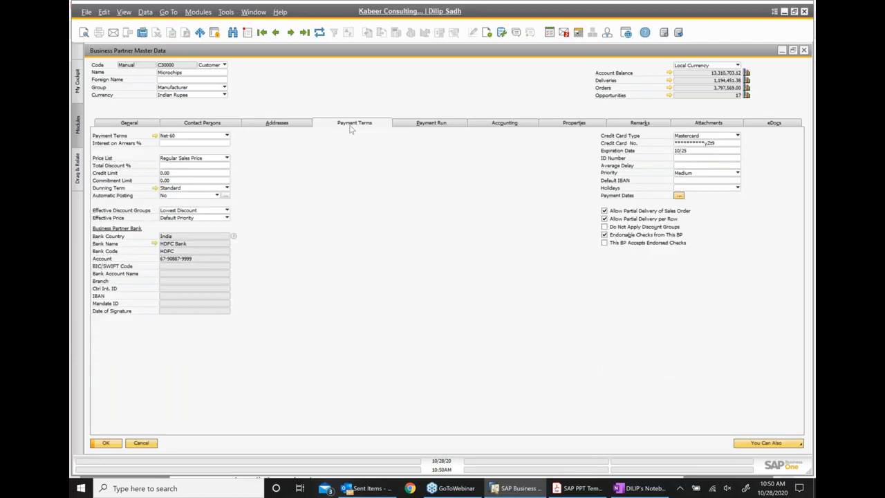
pyautogui.click(783, 51)
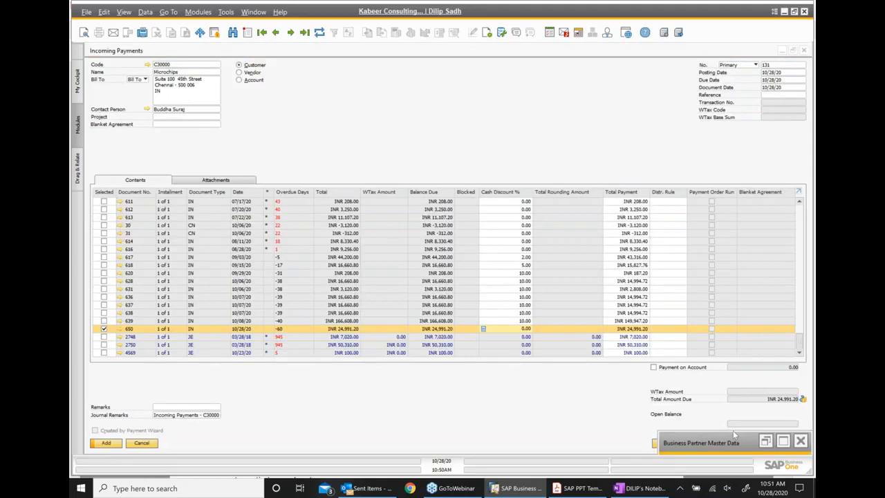
pyautogui.click(784, 441)
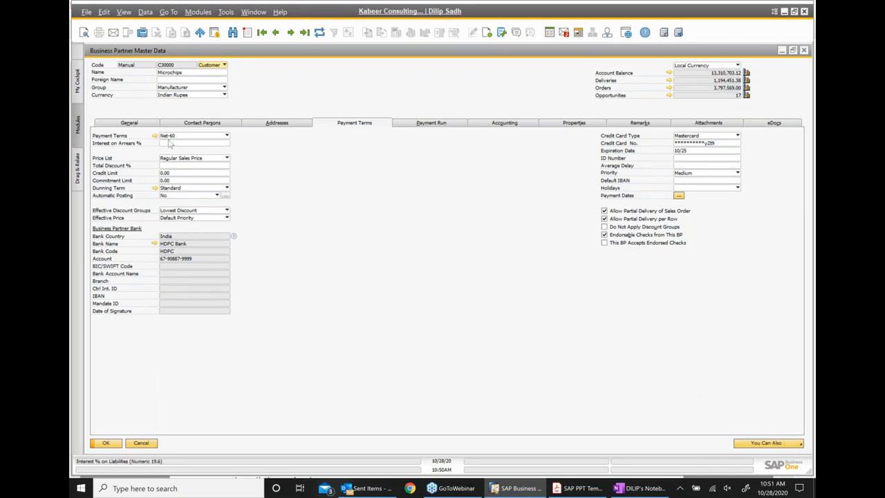
# - Examine the setup of payment term Net-60, browse the other defined payment terms, and close the setup window
pyautogui.click(154, 137)
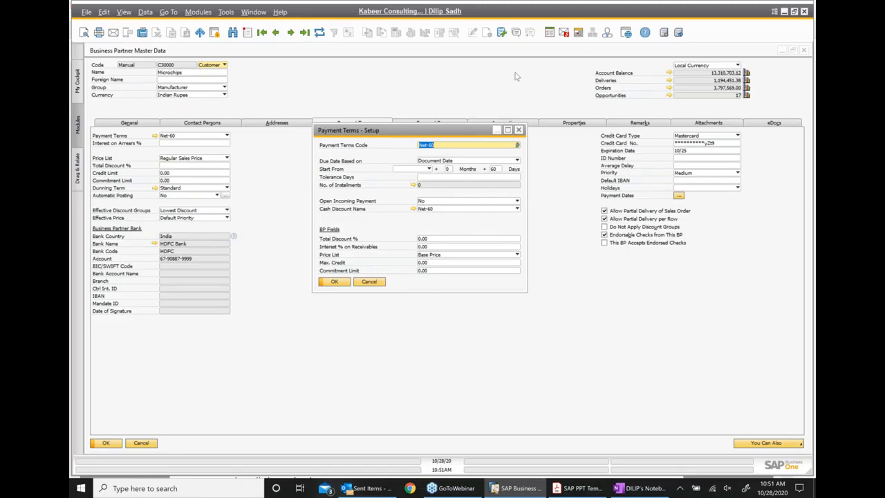
pyautogui.click(521, 131)
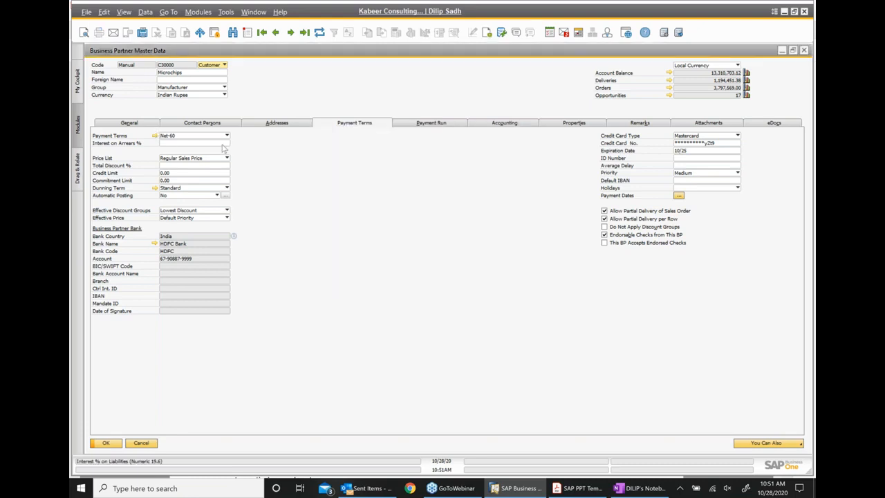
pyautogui.click(157, 137)
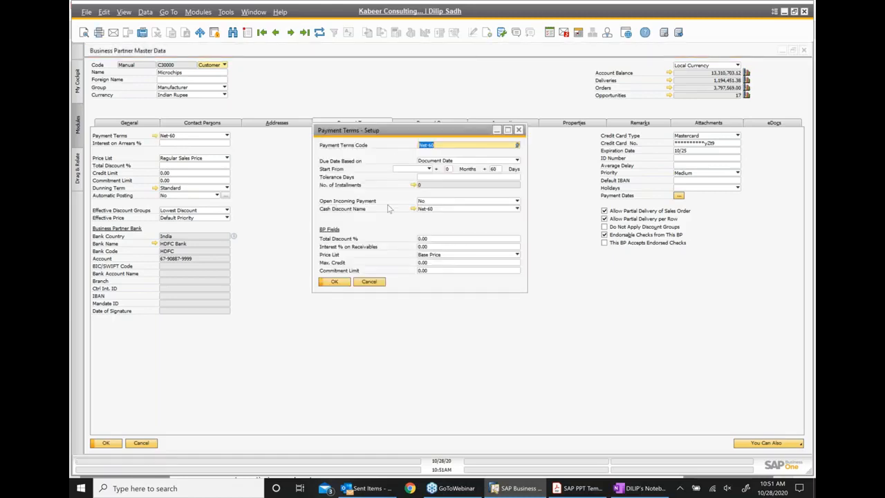
pyautogui.click(276, 33)
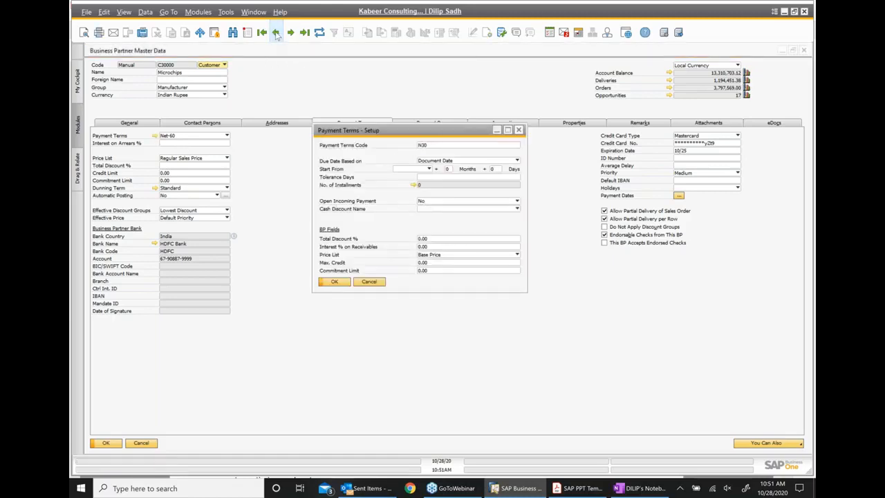
pyautogui.click(276, 33)
pyautogui.click(276, 32)
pyautogui.click(276, 32)
pyautogui.click(276, 32)
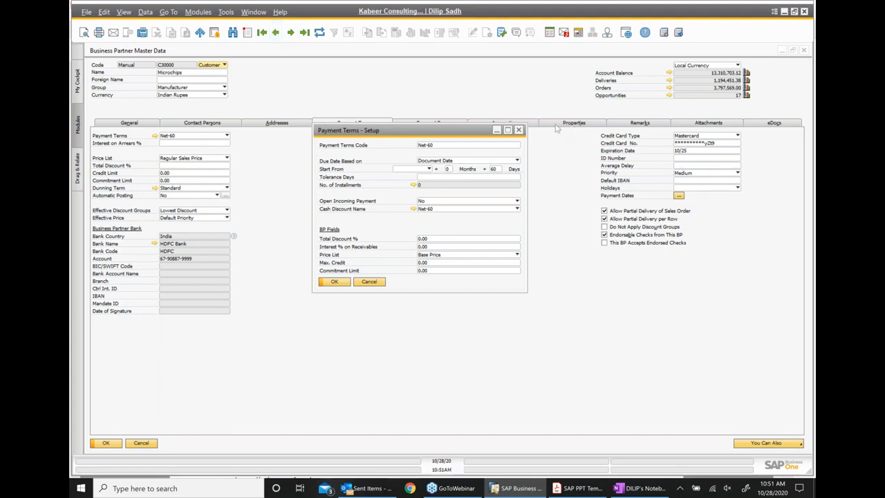
pyautogui.click(520, 131)
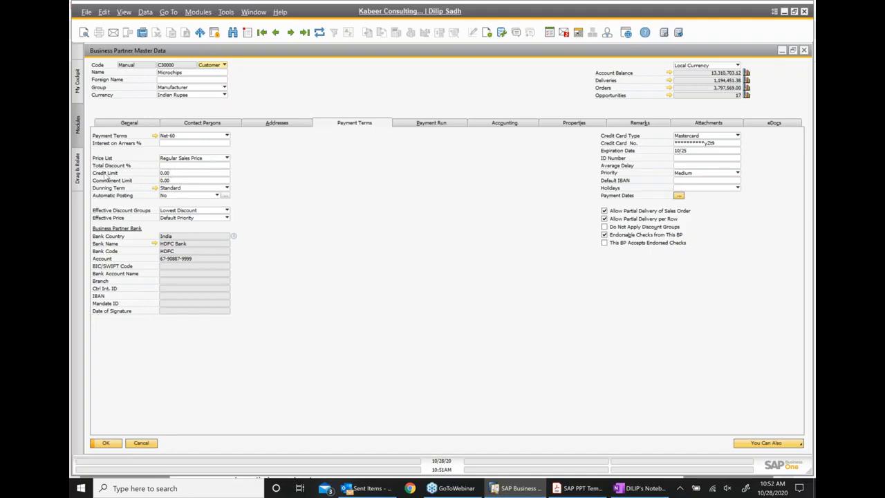
# - Check the available dunning terms and compare the customer's own bank details with the house bank for payment runs
pyautogui.click(175, 189)
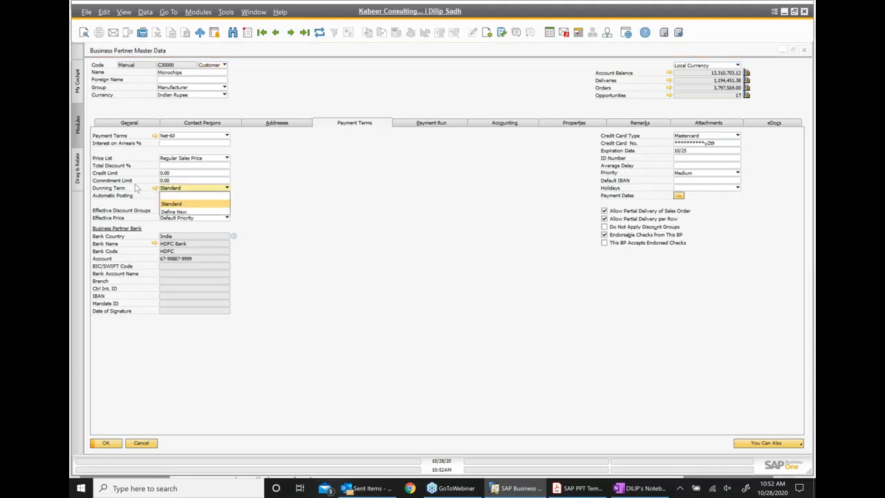
pyautogui.click(152, 193)
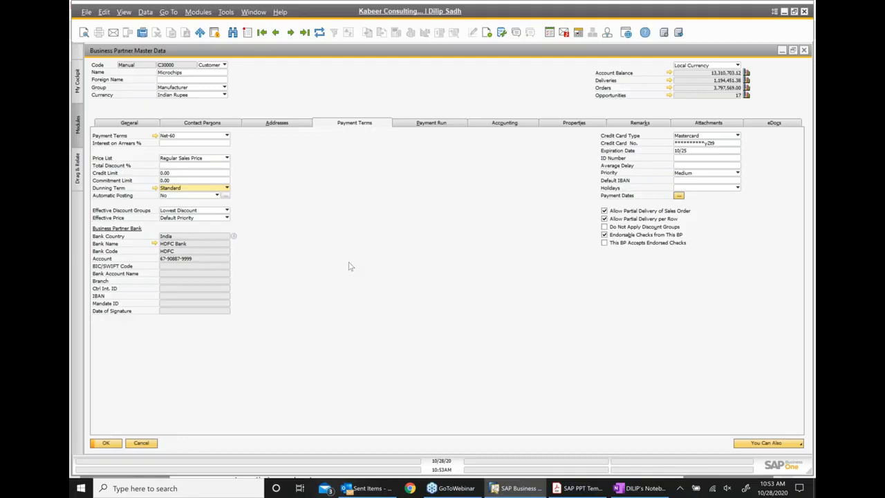
pyautogui.click(453, 123)
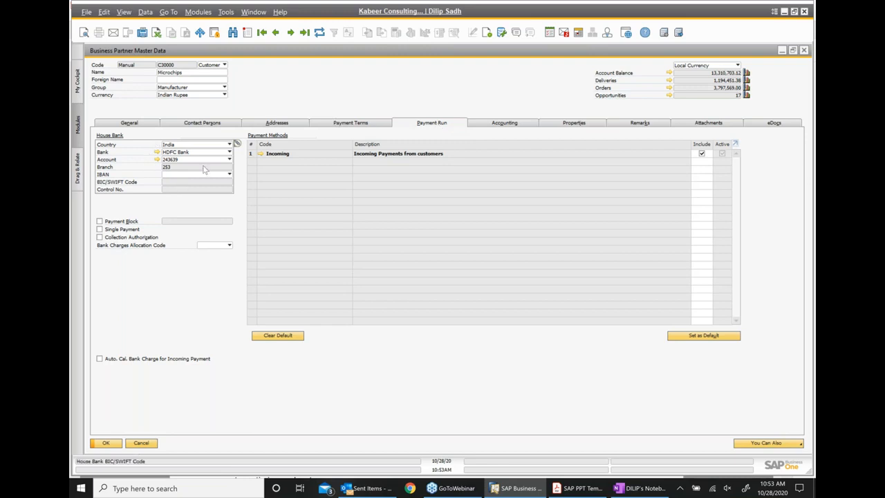
pyautogui.click(344, 126)
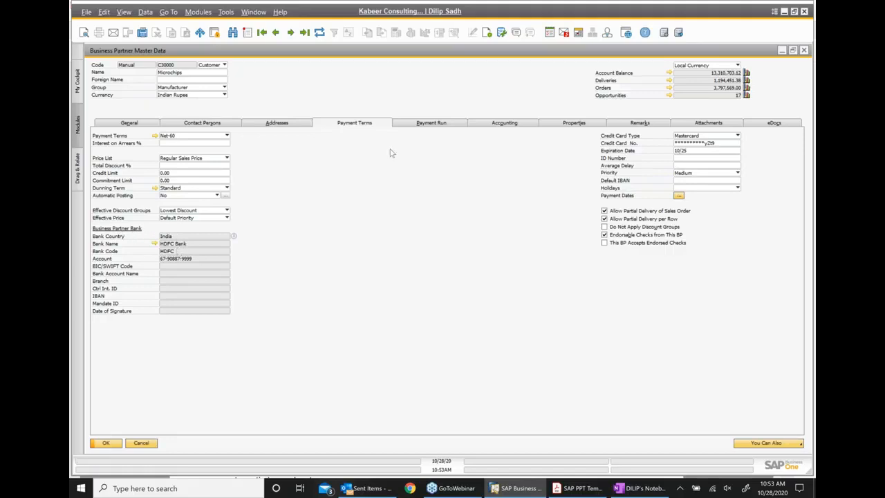
pyautogui.click(425, 126)
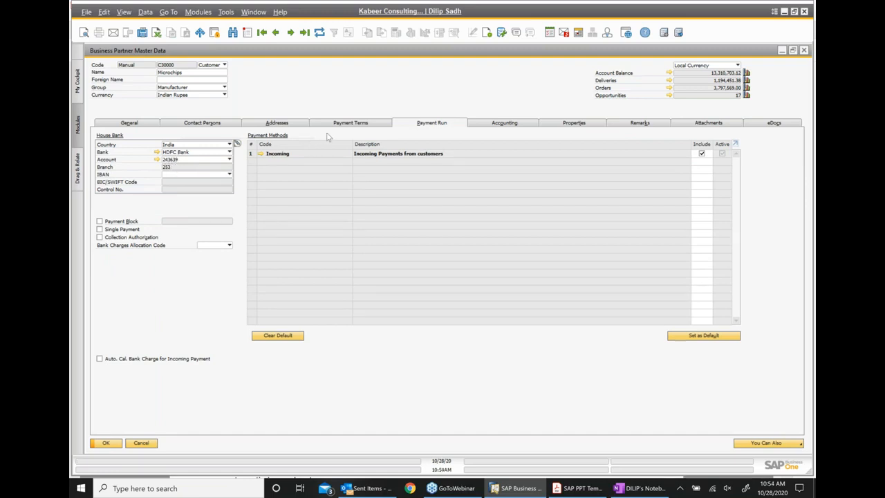
pyautogui.click(355, 124)
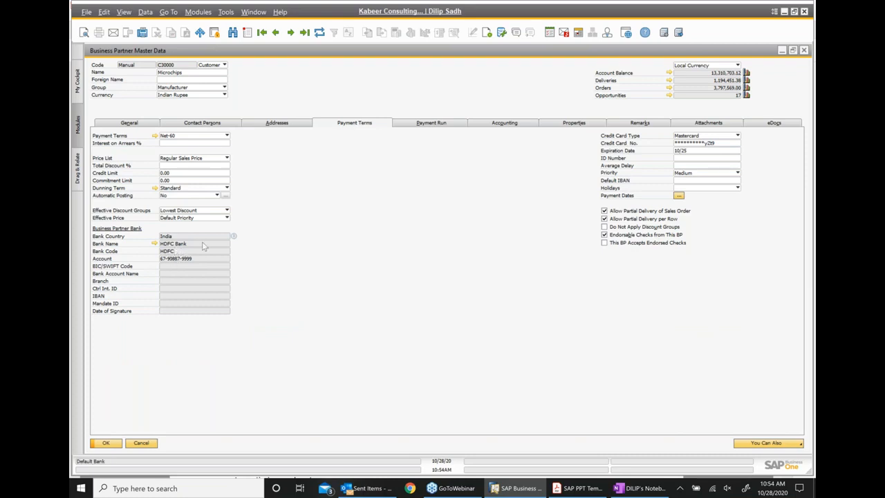
# - Examine the customer's payment run settings and the accounts receivable control account in its accounting data
pyautogui.click(427, 123)
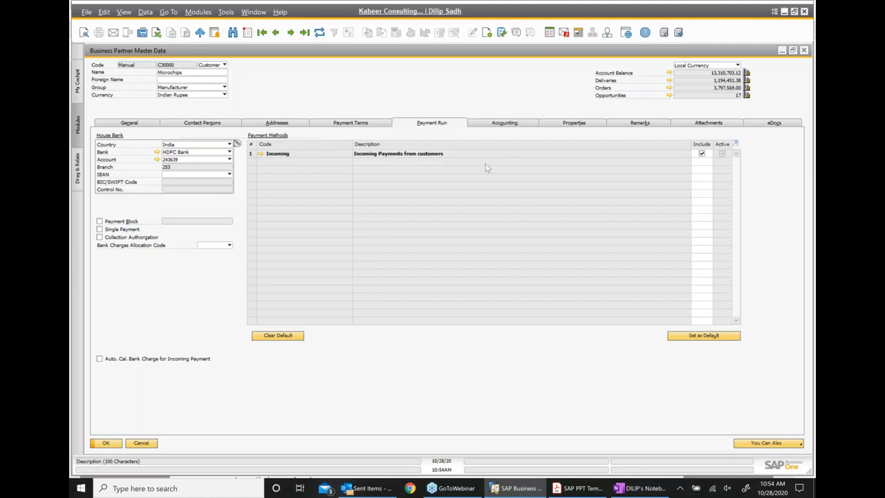
pyautogui.click(489, 124)
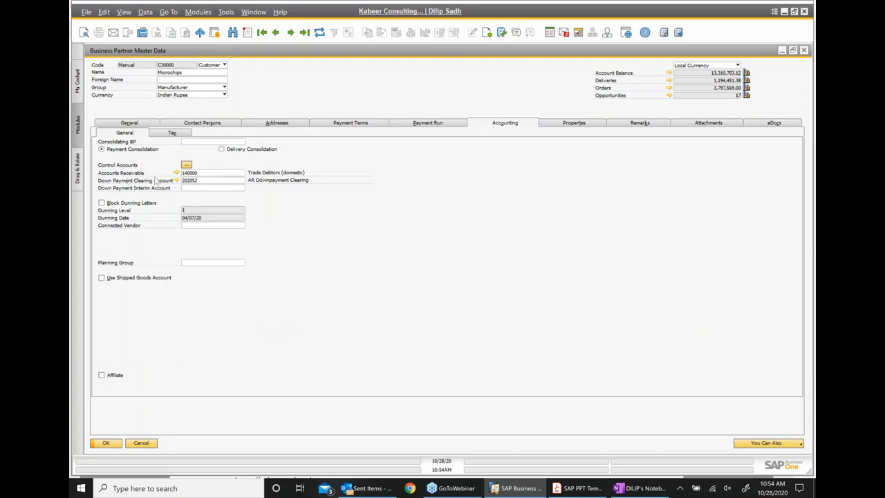
pyautogui.doubleClick(213, 174)
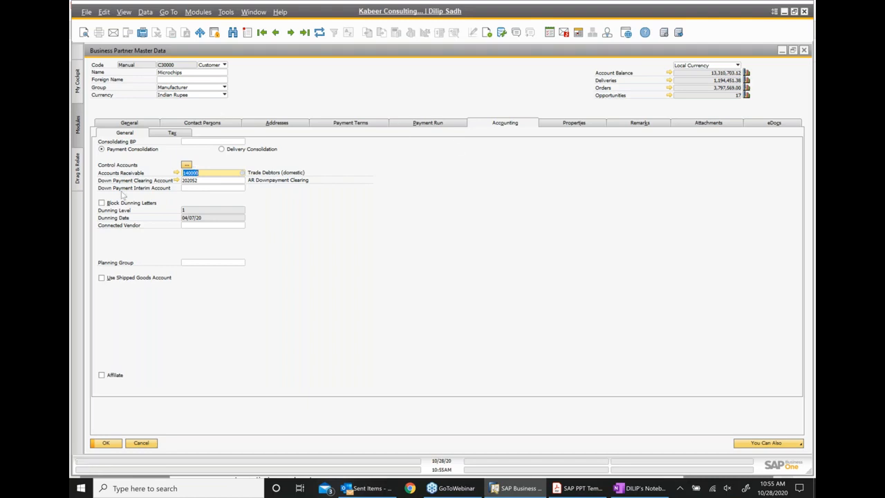
# - Review the customer's tax information form, close it, and return from the master data to the incoming payment
pyautogui.click(173, 133)
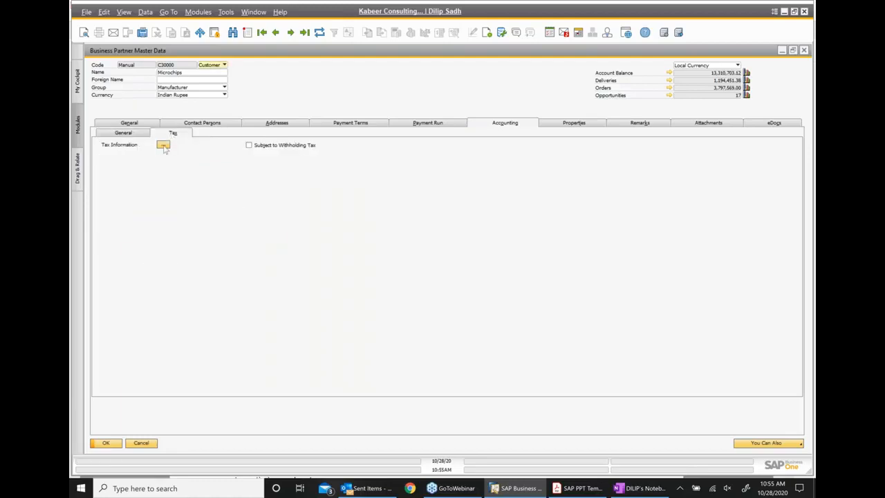
pyautogui.click(164, 145)
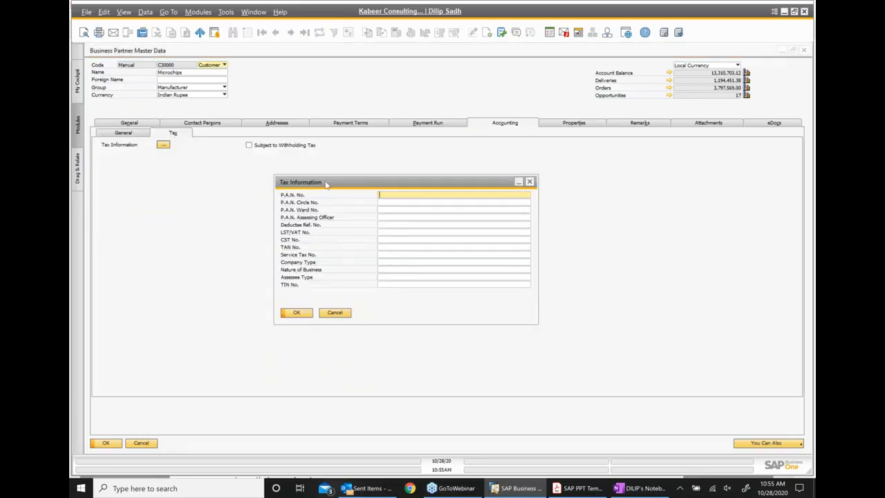
pyautogui.moveTo(326, 182); pyautogui.dragTo(260, 209)
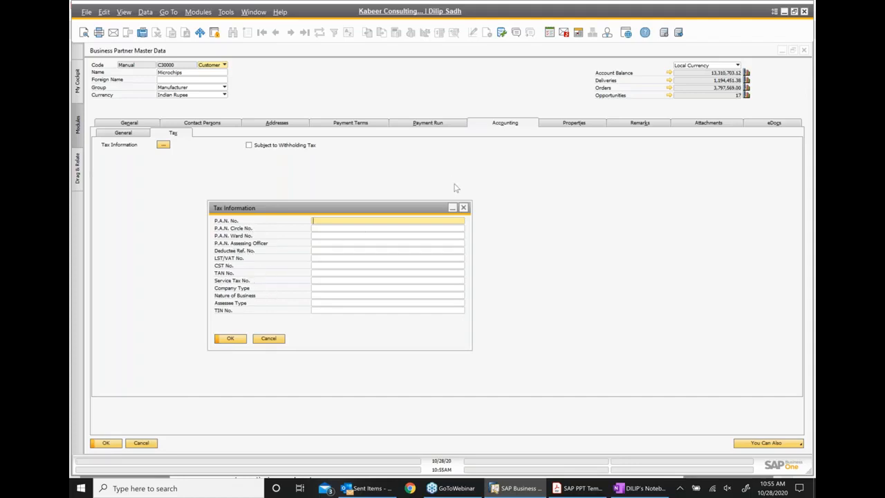
pyautogui.click(464, 207)
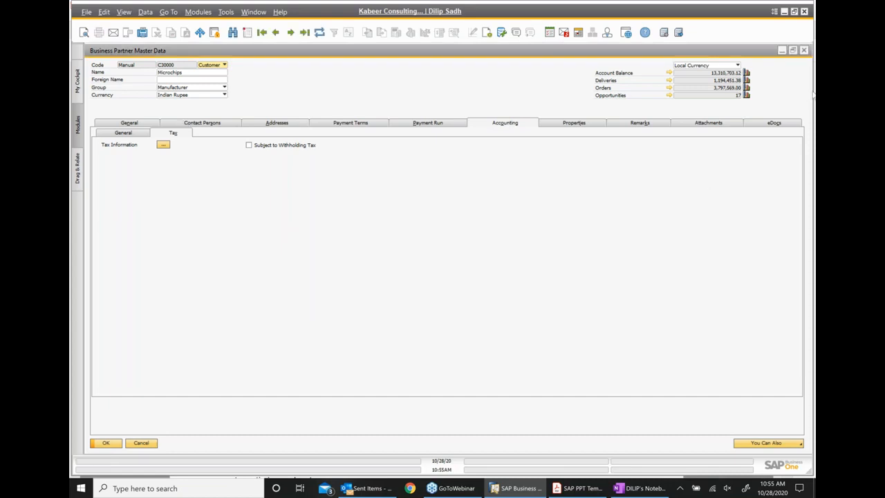
pyautogui.click(805, 52)
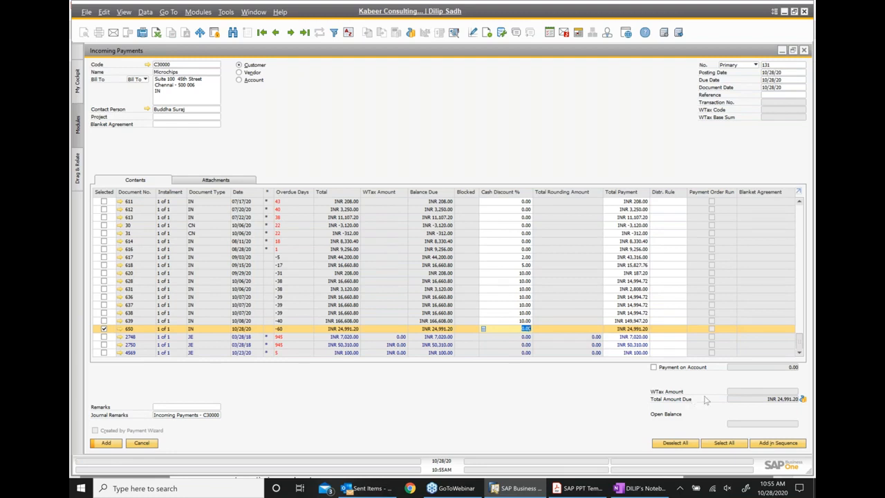
# - Enter a check for 24991.20 as the payment means and add the incoming payment for Microchips
pyautogui.click(804, 399)
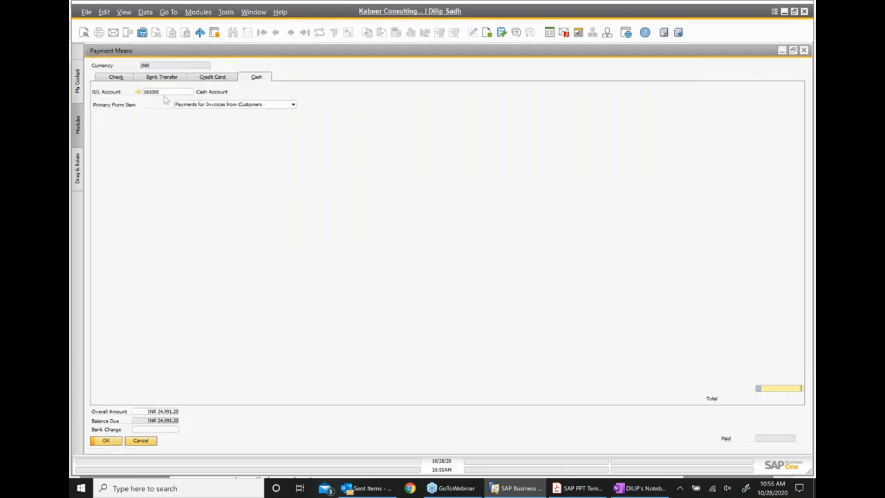
pyautogui.click(115, 77)
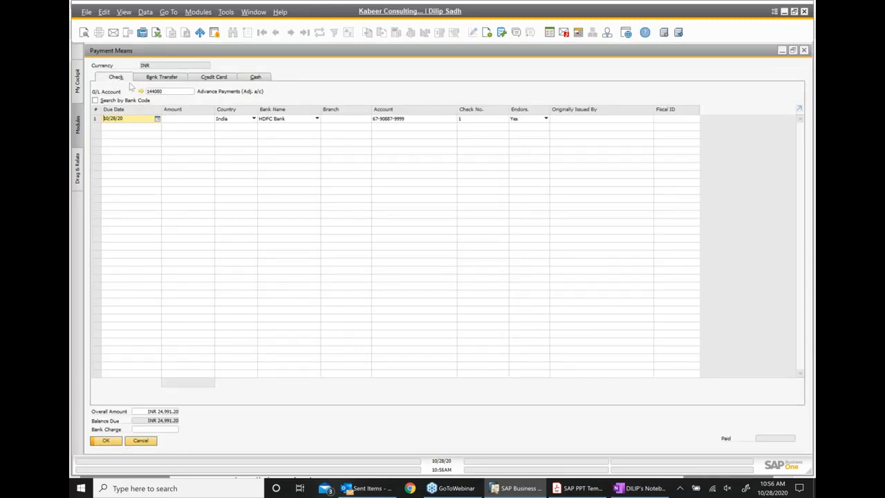
pyautogui.click(190, 120)
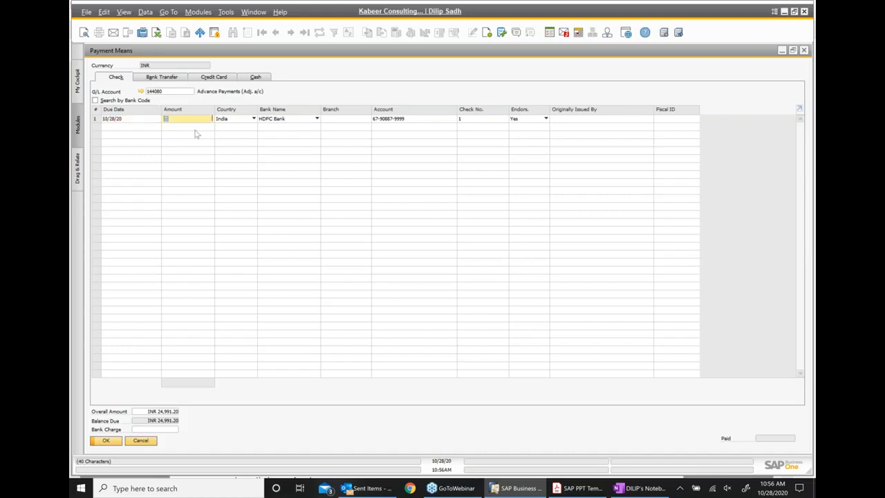
pyautogui.write('24991')
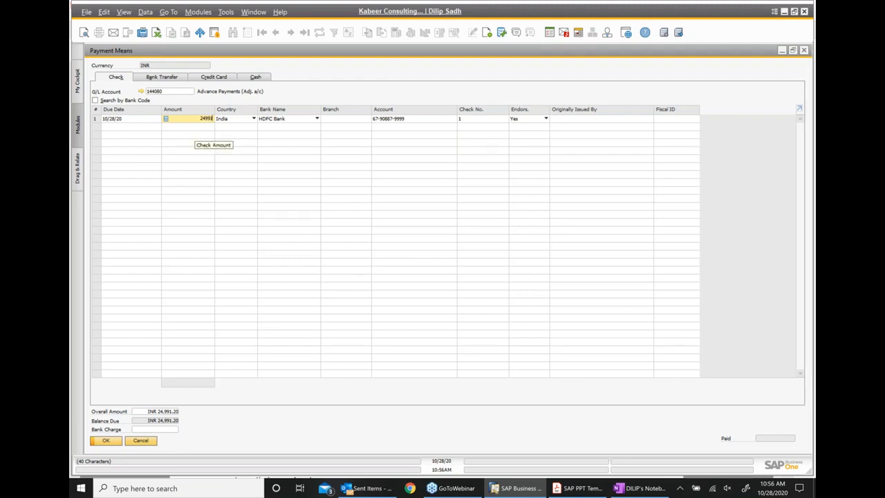
pyautogui.write('.20')
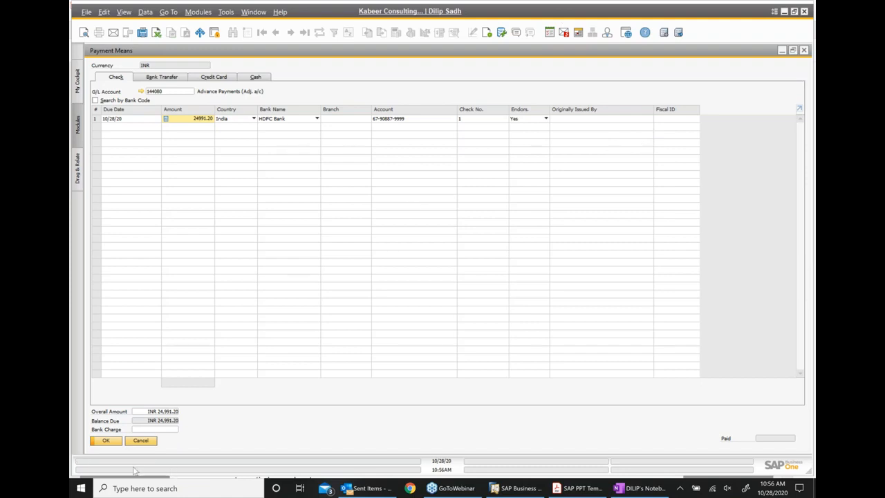
pyautogui.click(108, 442)
pyautogui.click(108, 444)
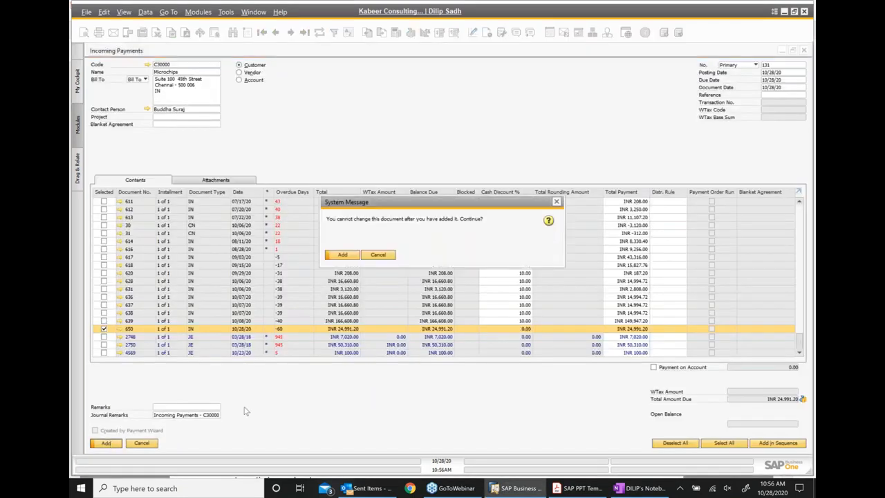
pyautogui.click(342, 255)
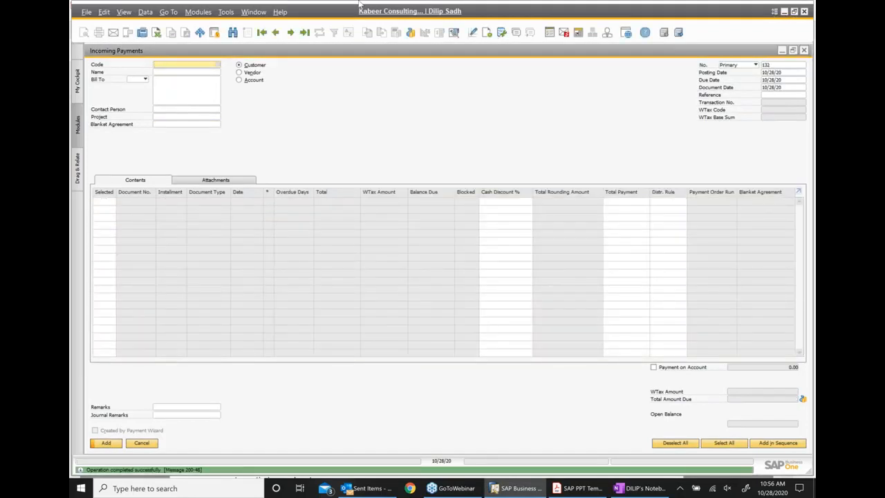
# - Reopen the incoming payment just added and display its relationship map
pyautogui.click(275, 35)
pyautogui.rightClick(388, 118)
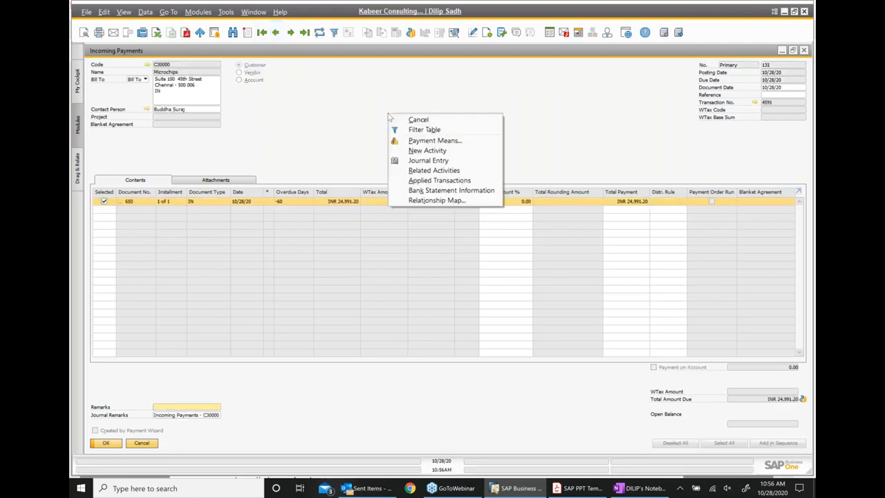
pyautogui.click(436, 201)
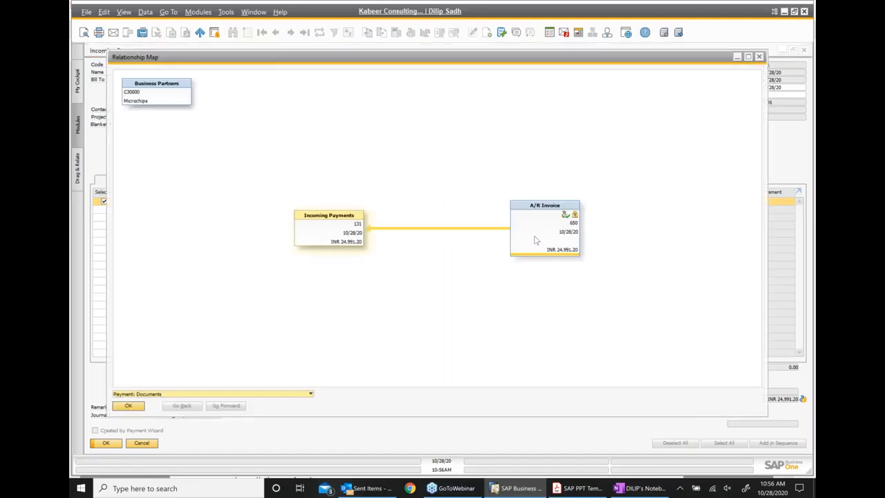
# - Open the A/R invoice from the payment's relationship map, view its journal entry, and return to the invoice
pyautogui.doubleClick(535, 240)
pyautogui.rightClick(450, 113)
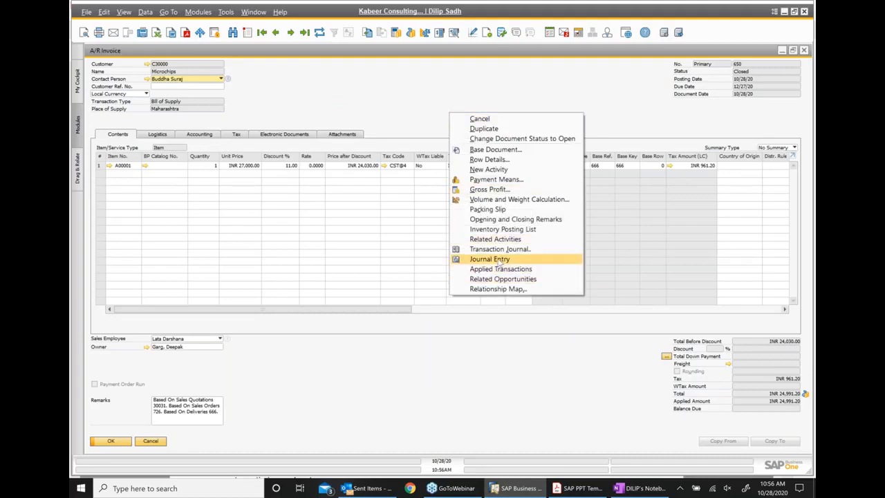
pyautogui.click(507, 261)
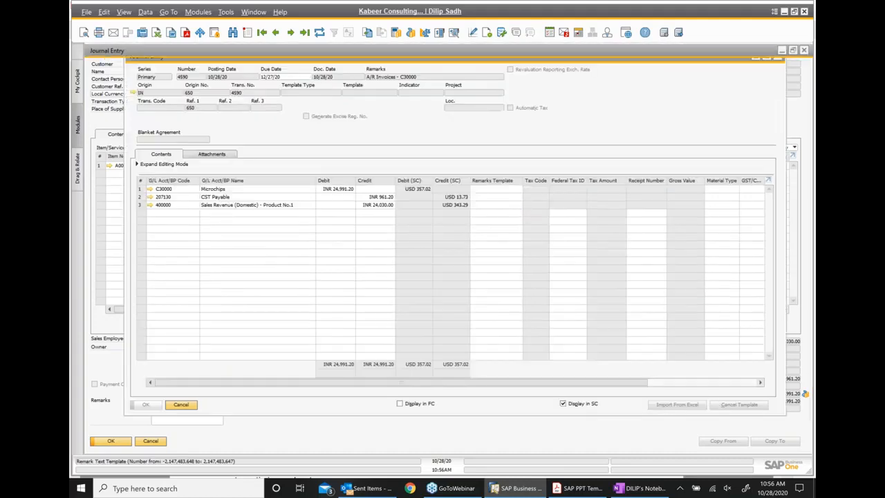
pyautogui.click(805, 51)
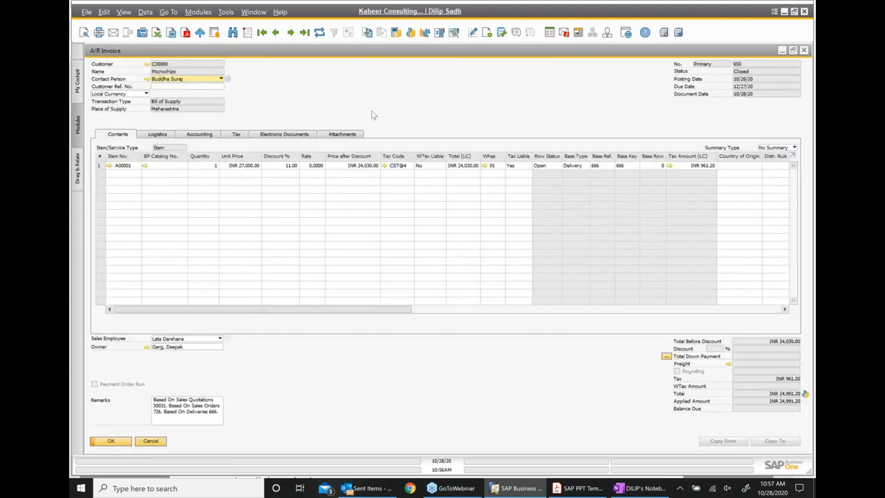
# - Display the invoice's relationship map, examine the journal entry of the linked delivery, and return to the map
pyautogui.rightClick(403, 105)
pyautogui.click(448, 280)
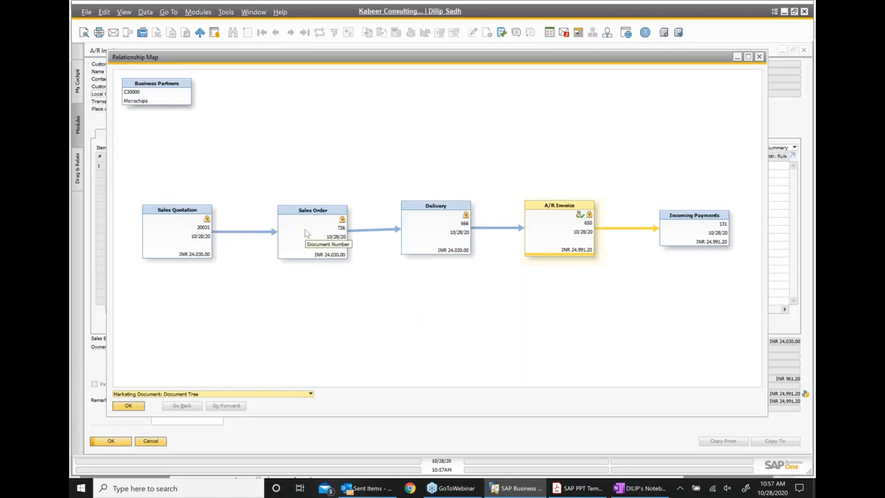
pyautogui.click(463, 240)
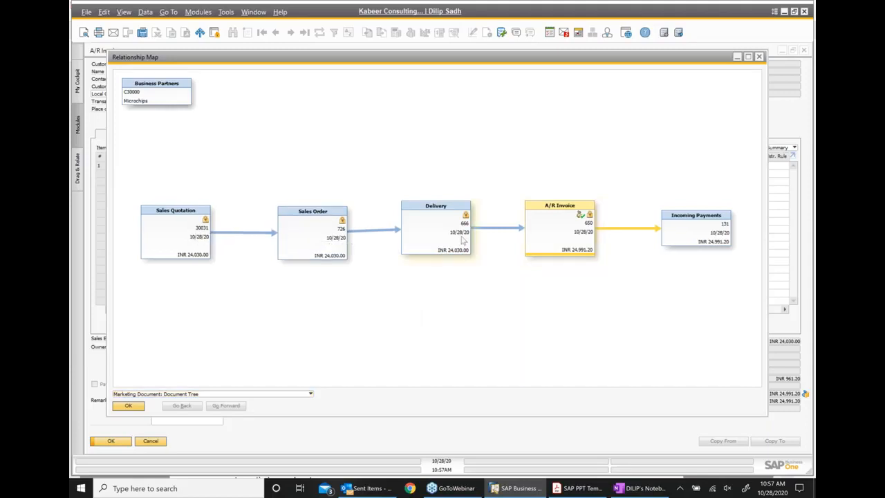
pyautogui.doubleClick(463, 241)
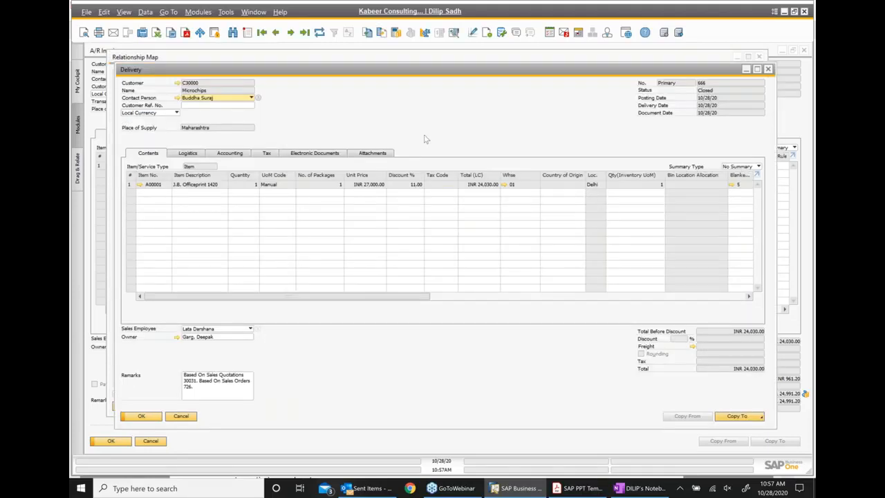
pyautogui.rightClick(425, 136)
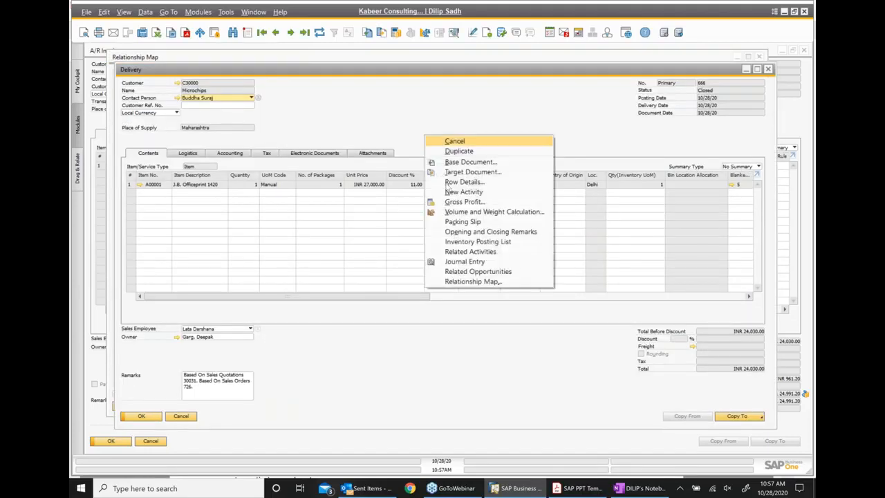
pyautogui.click(465, 261)
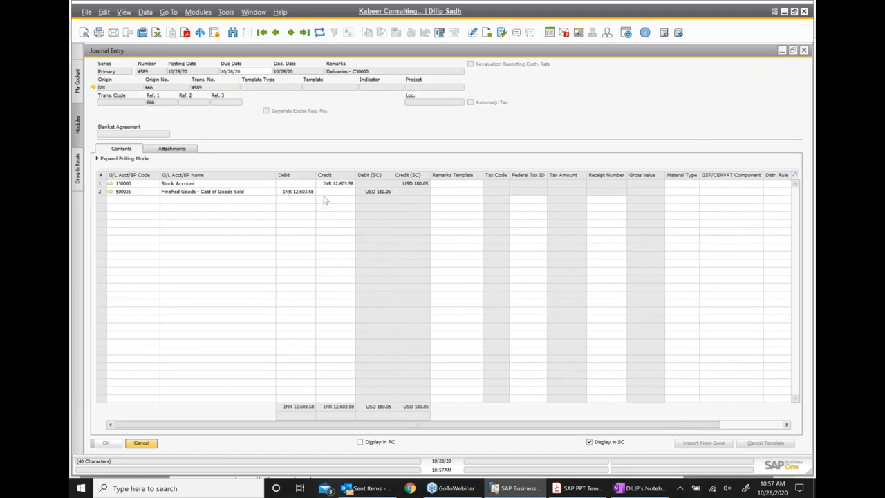
pyautogui.click(803, 51)
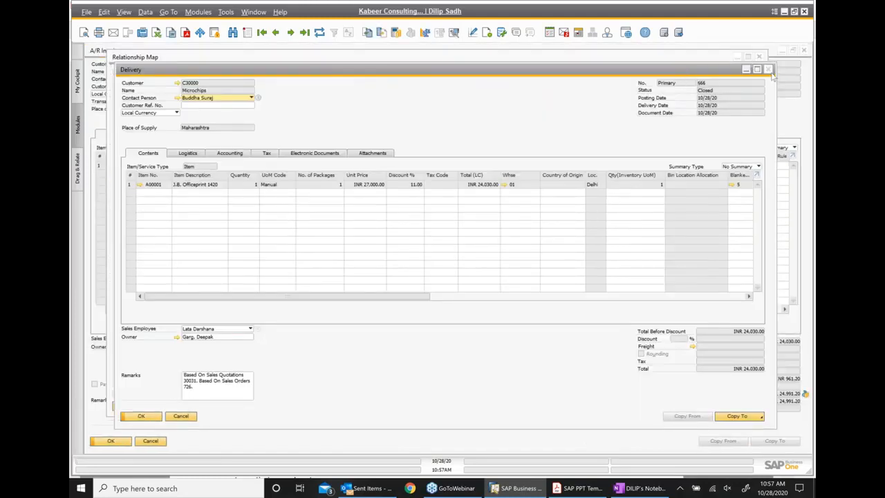
pyautogui.click(769, 70)
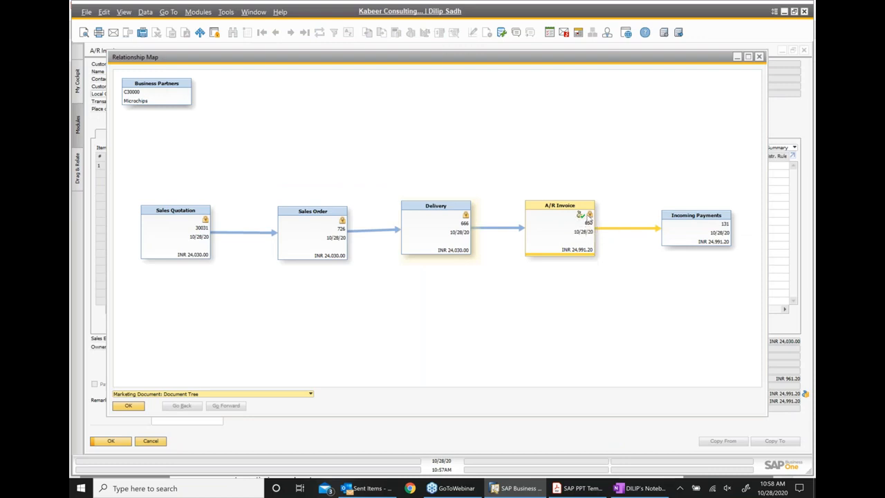
# - Examine the A/R invoice's journal entry from the document tree map and return to the map
pyautogui.doubleClick(557, 239)
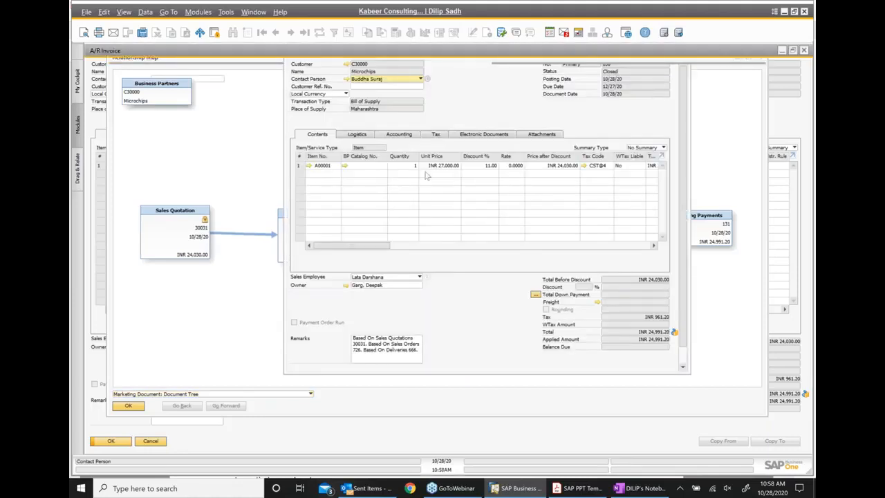
pyautogui.rightClick(439, 114)
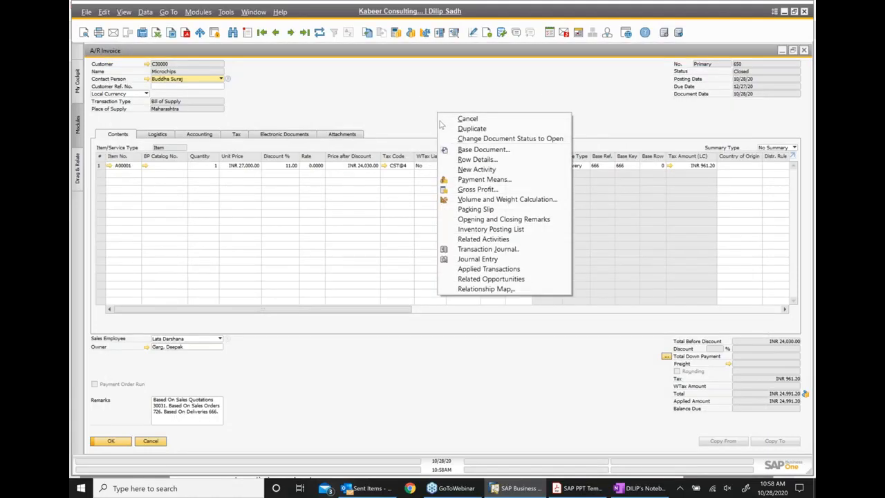
pyautogui.click(478, 259)
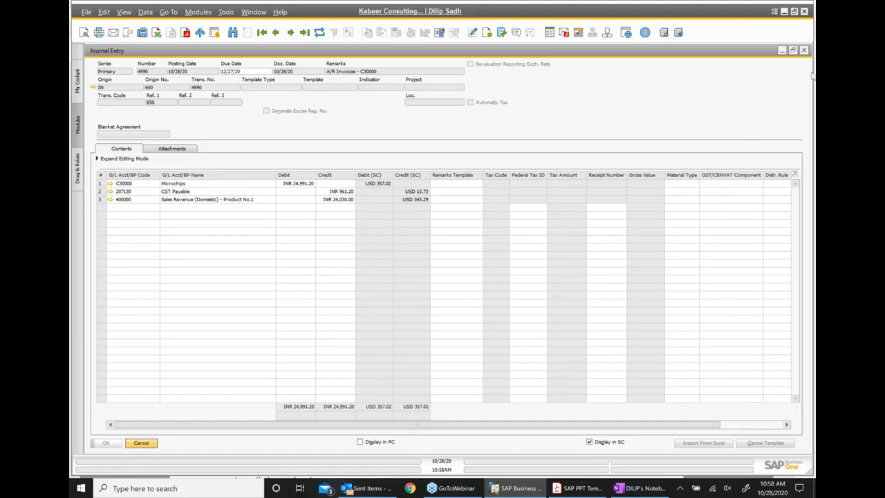
pyautogui.click(806, 51)
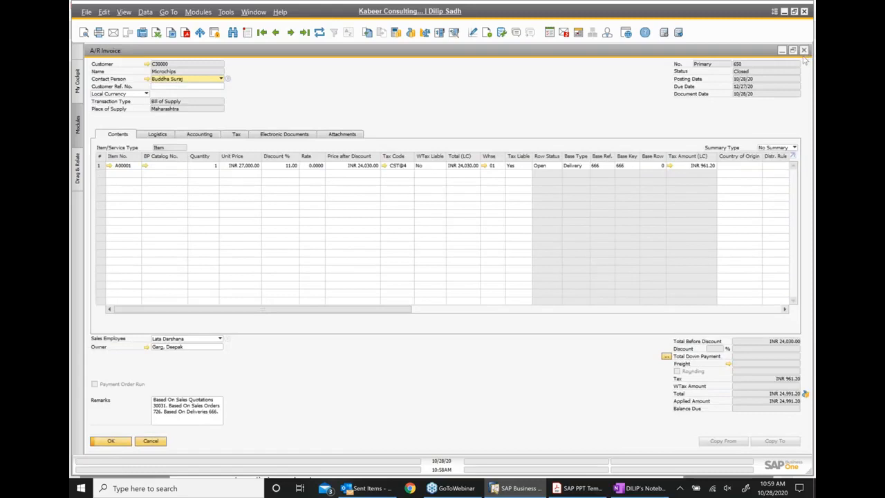
pyautogui.click(805, 50)
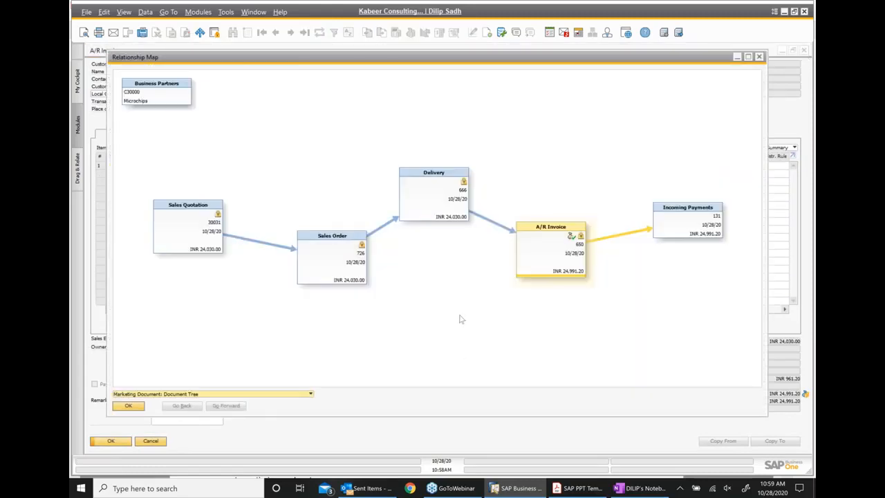
# - Open the incoming payment from the document tree map and examine its journal entry
pyautogui.doubleClick(690, 231)
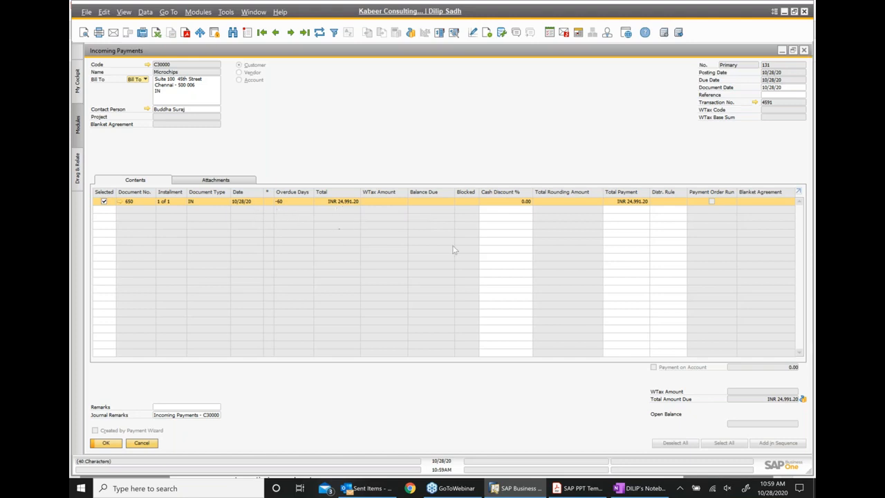
pyautogui.rightClick(367, 132)
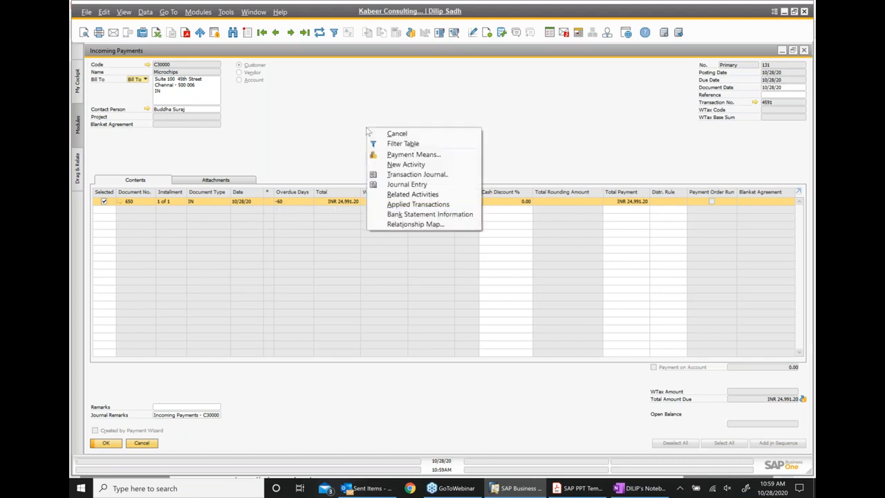
pyautogui.click(413, 185)
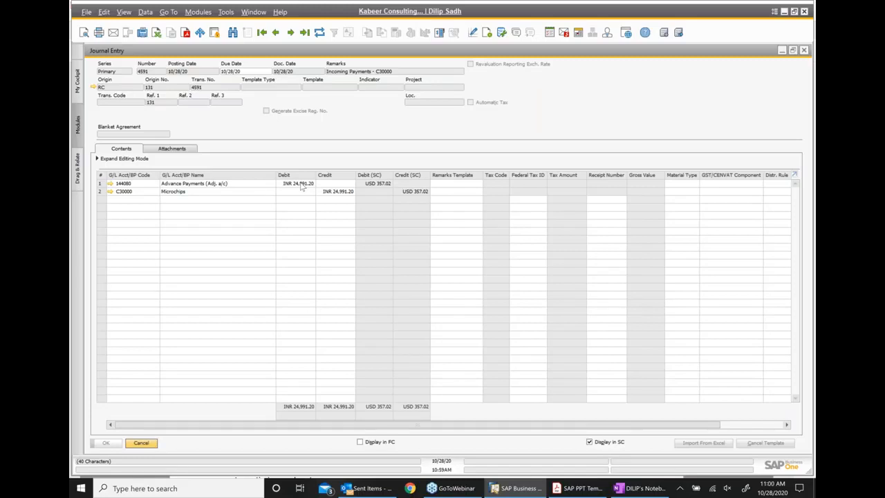
# - Close the incoming payment's journal entry, the open documents and the relationship maps
pyautogui.click(805, 52)
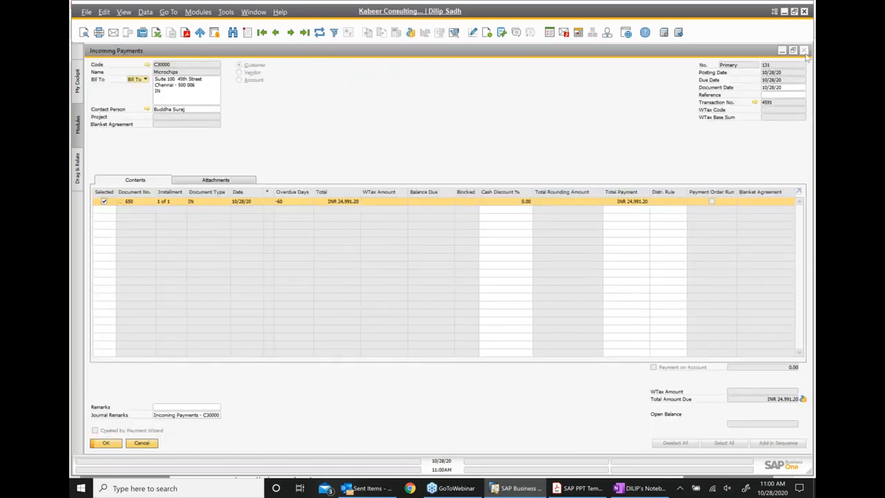
pyautogui.click(804, 50)
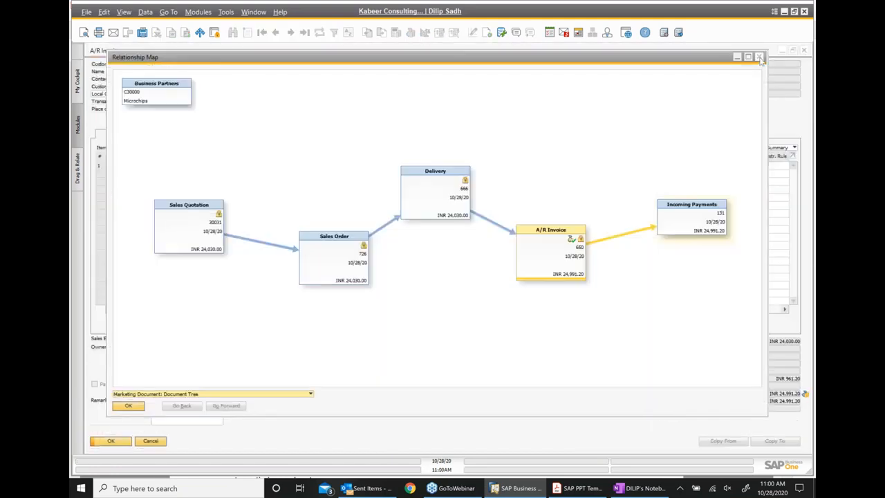
pyautogui.click(761, 55)
pyautogui.click(804, 50)
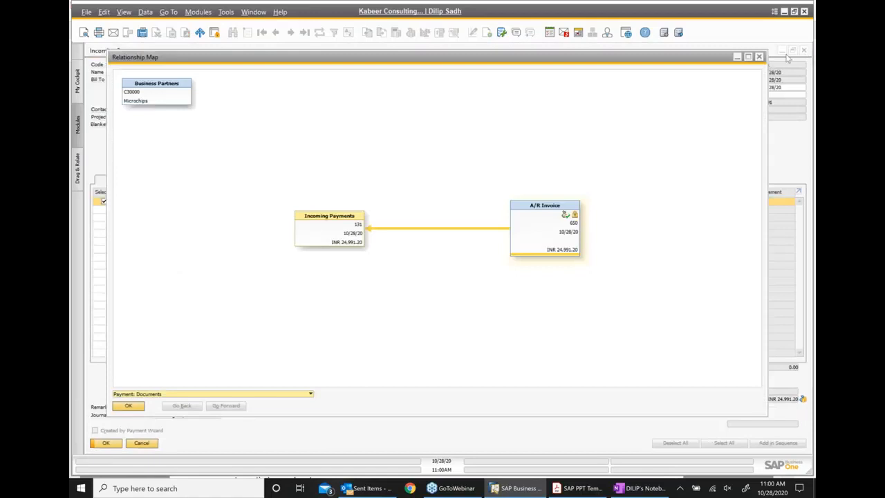
pyautogui.click(761, 58)
pyautogui.click(805, 50)
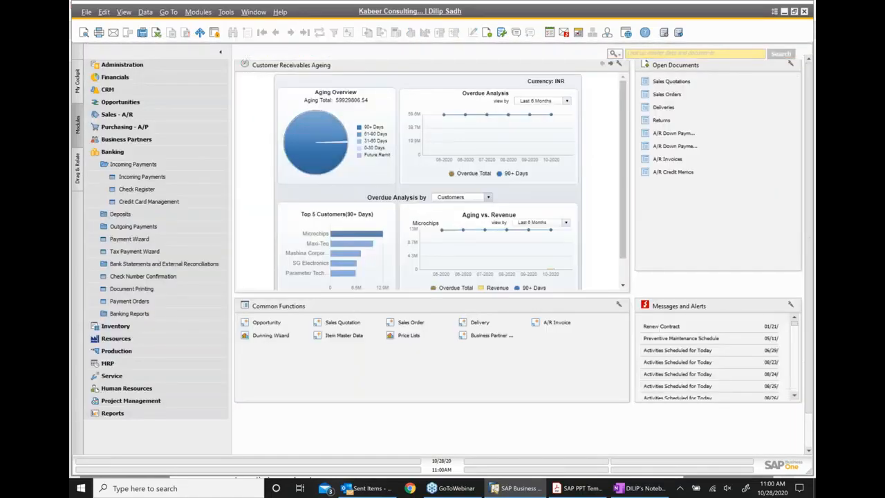
# - Start a new bank deposit, display checks from all accounts, and go to the latest check in the list
pyautogui.click(119, 215)
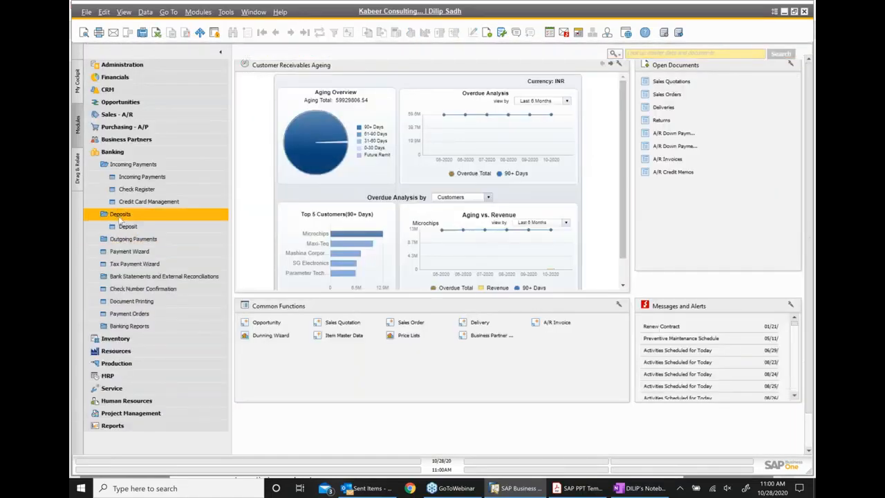
pyautogui.click(128, 226)
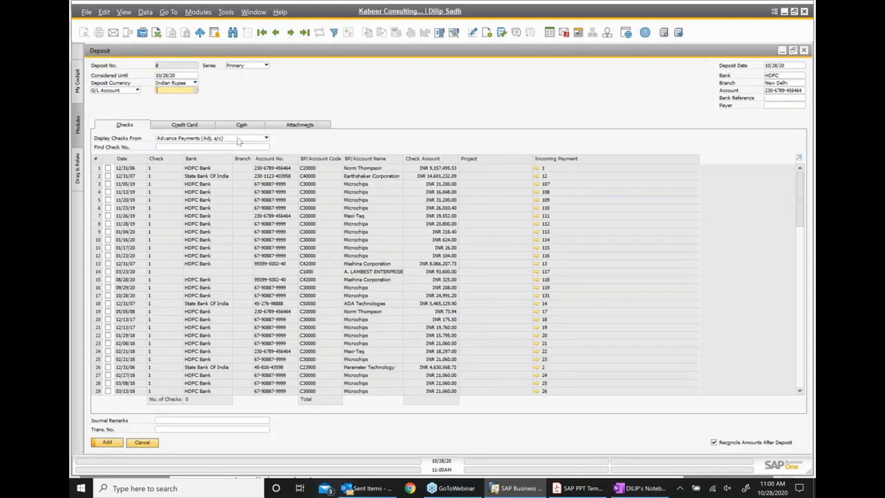
pyautogui.click(264, 139)
pyautogui.click(176, 146)
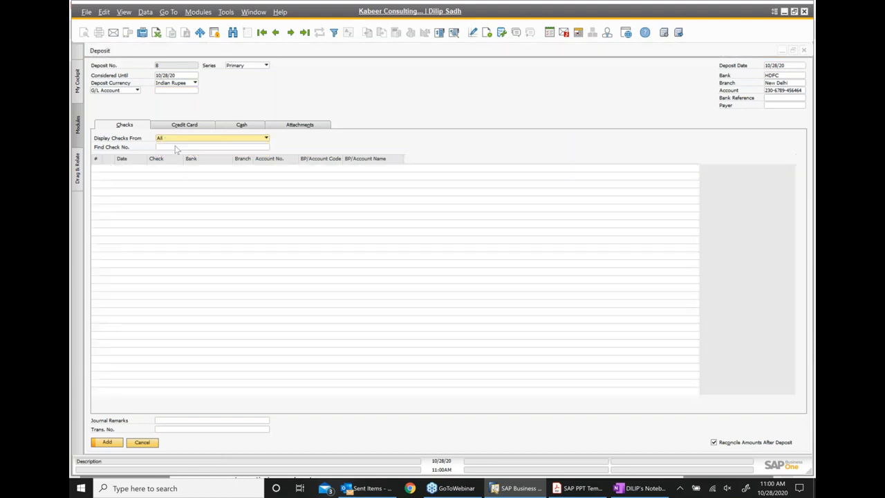
pyautogui.click(801, 372)
pyautogui.click(801, 372)
pyautogui.click(801, 371)
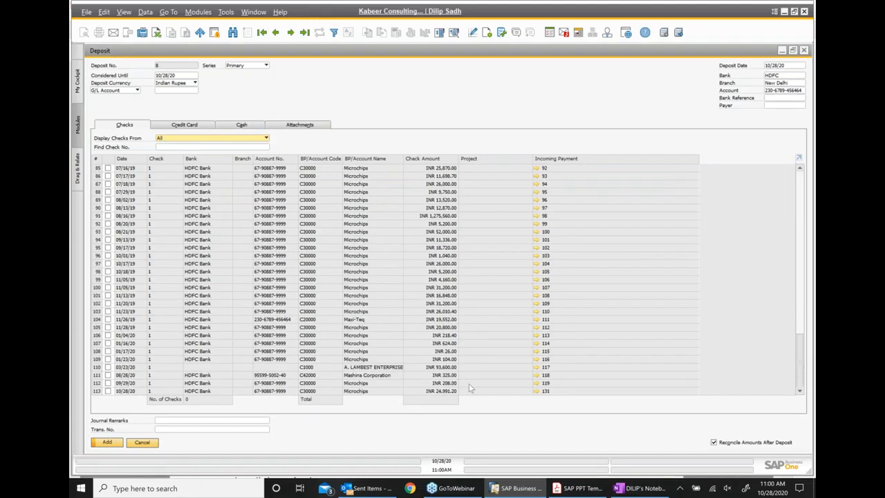
# - Set the deposit's G/L account to HDFC Bank, sorting the account list by name and searching for "hdfc"
pyautogui.click(165, 91)
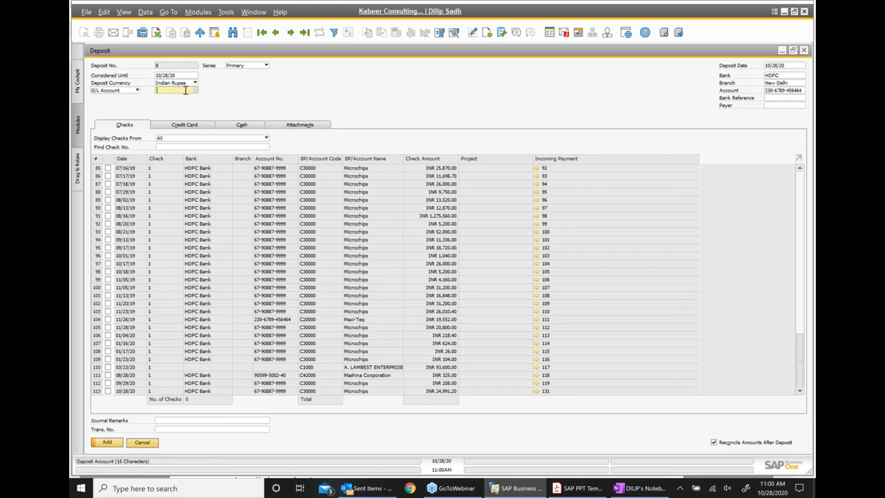
pyautogui.click(195, 91)
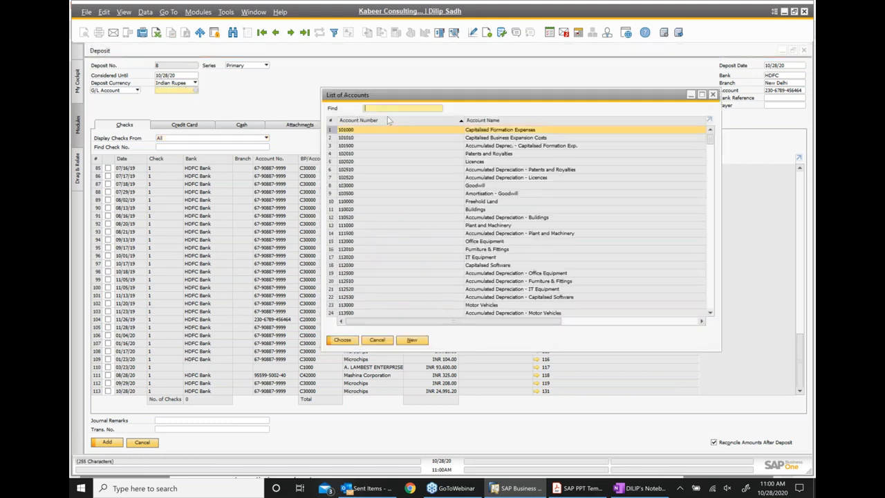
pyautogui.doubleClick(499, 120)
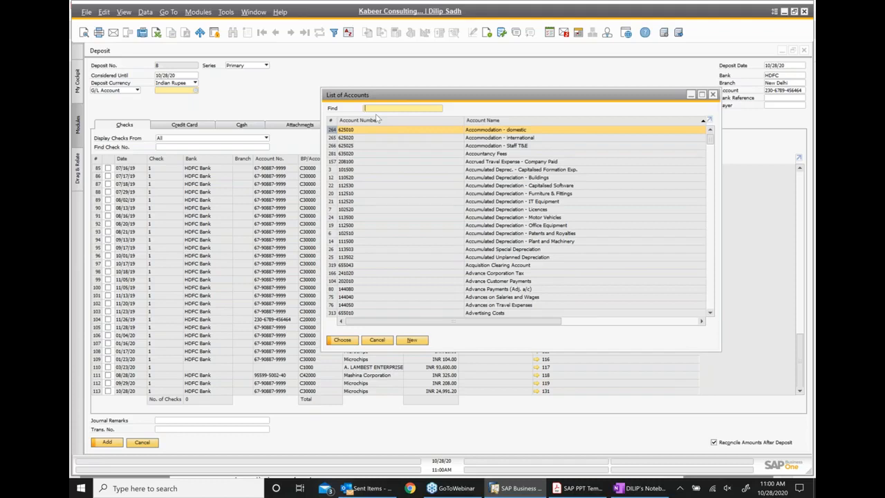
pyautogui.write('hdfc')
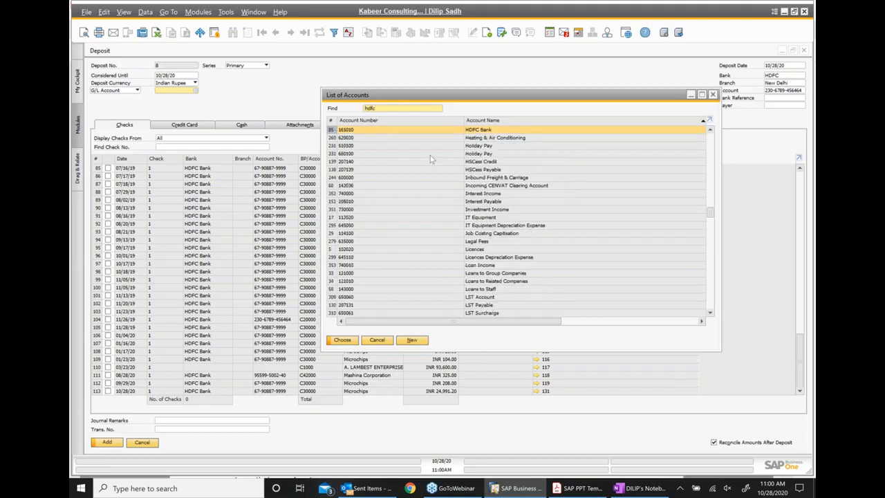
pyautogui.doubleClick(476, 130)
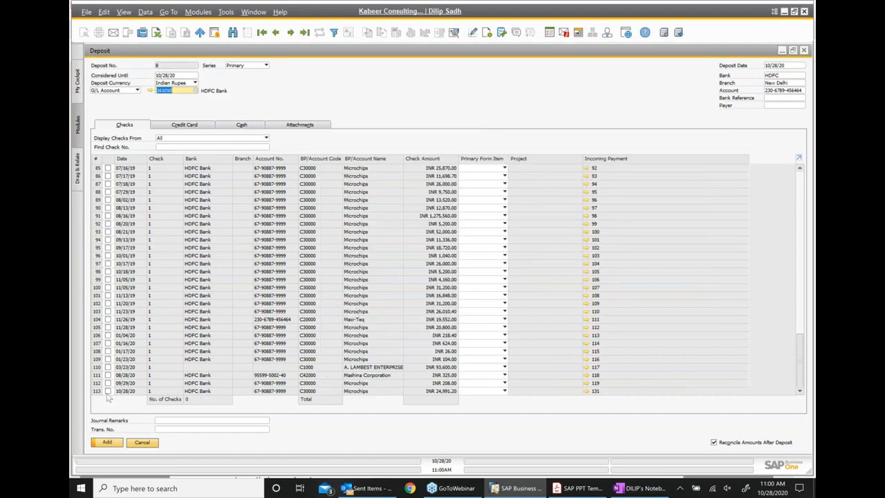
# - Select the Microchips check dated 10/28/20 for INR 24,991.20 and enter "Test" as the journal remarks
pyautogui.click(108, 392)
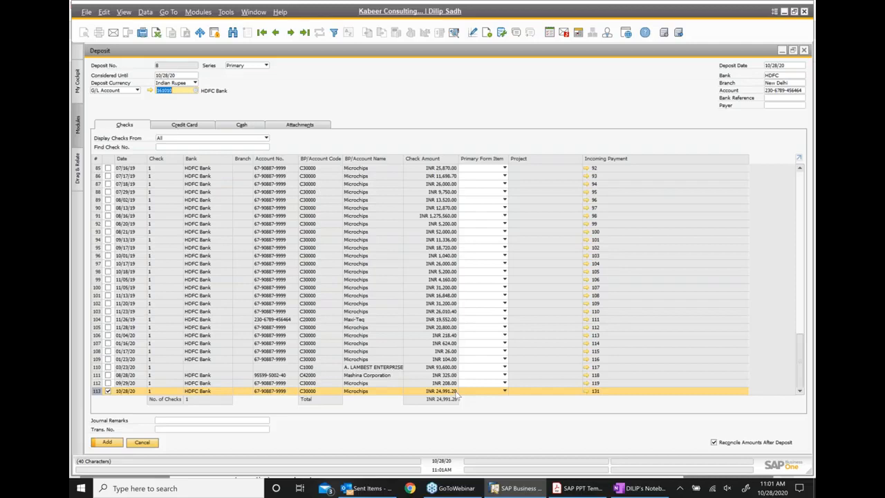
pyautogui.click(187, 420)
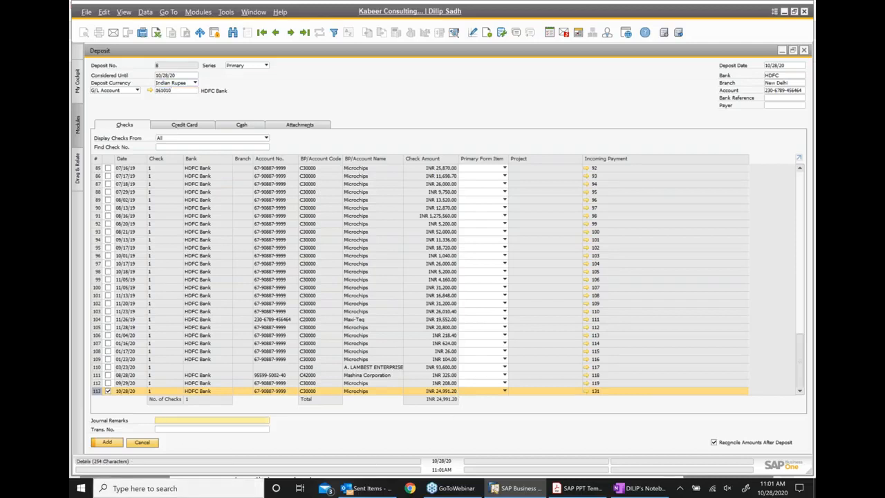
pyautogui.write('Test')
# - Enter 131 as the deposit's transaction number and add the deposit
pyautogui.click(175, 429)
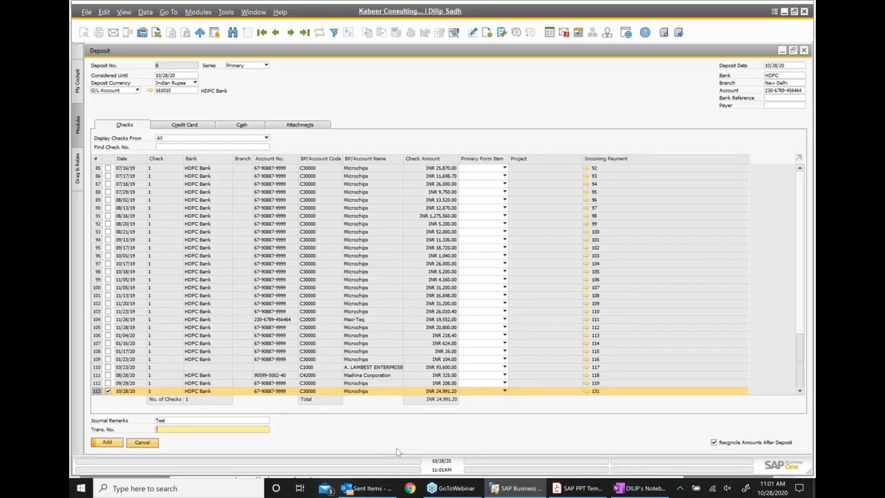
pyautogui.write('131on 10 /2')
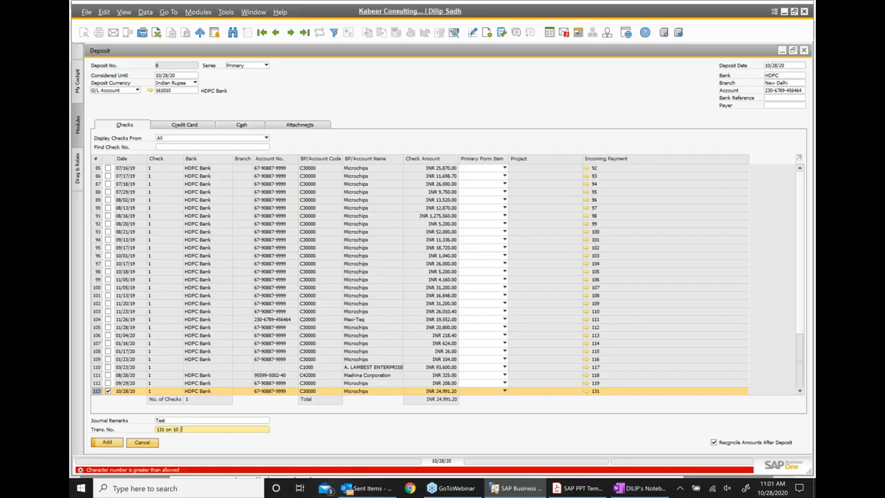
pyautogui.press('BackSpace')
pyautogui.press('BackSpace')
pyautogui.press('BackSpace')
pyautogui.press('BackSpace')
pyautogui.press('BackSpace')
pyautogui.press('BackSpace')
pyautogui.write('131')
pyautogui.click(110, 444)
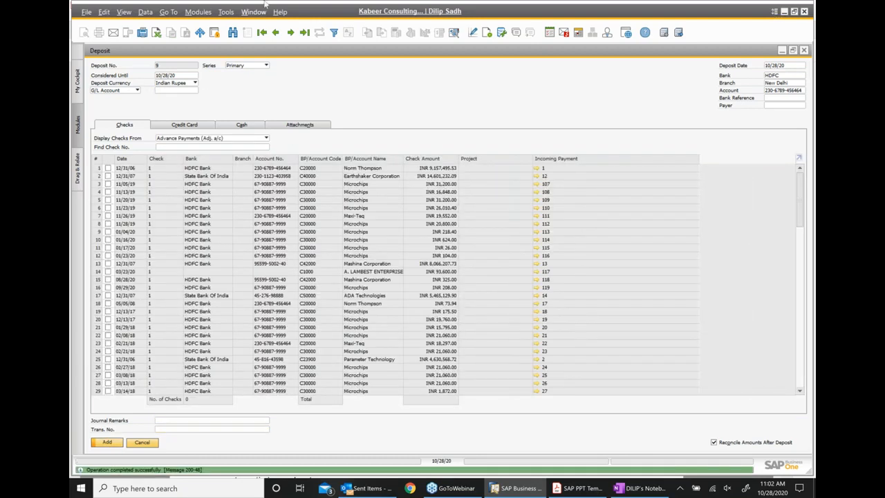
# - Open the deposit just added, examine its journal entry, and close the deposit
pyautogui.click(278, 37)
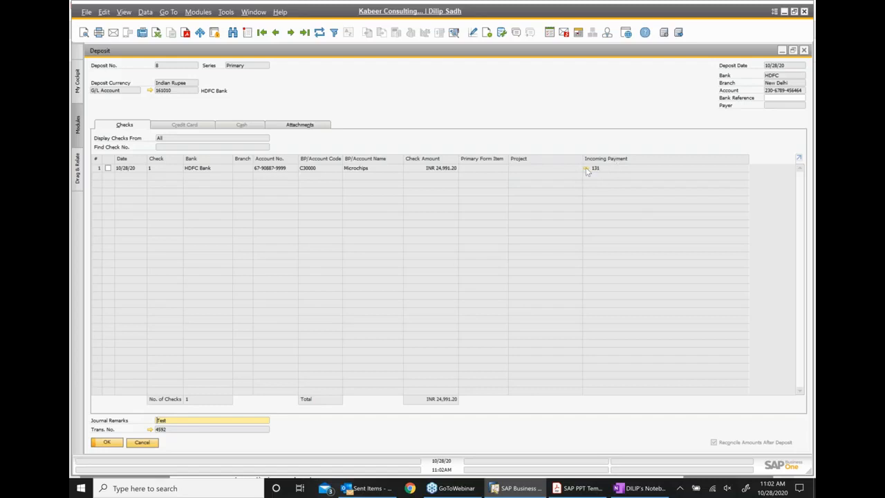
pyautogui.rightClick(428, 108)
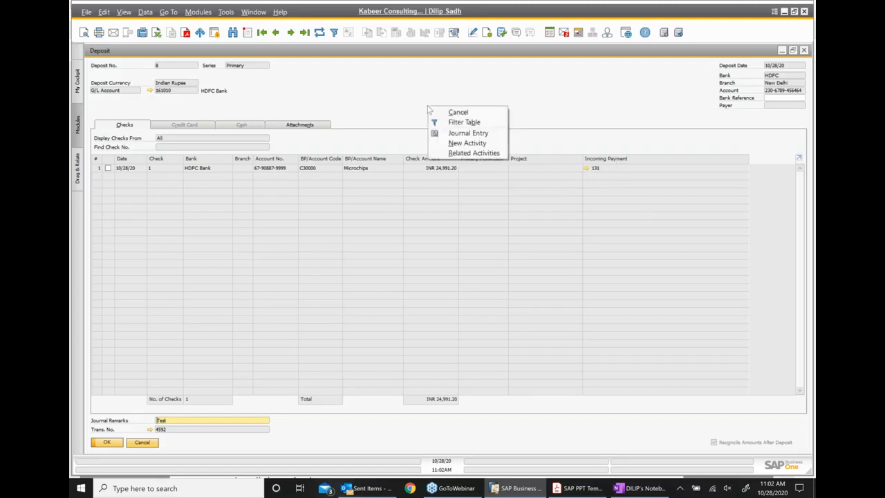
pyautogui.click(472, 139)
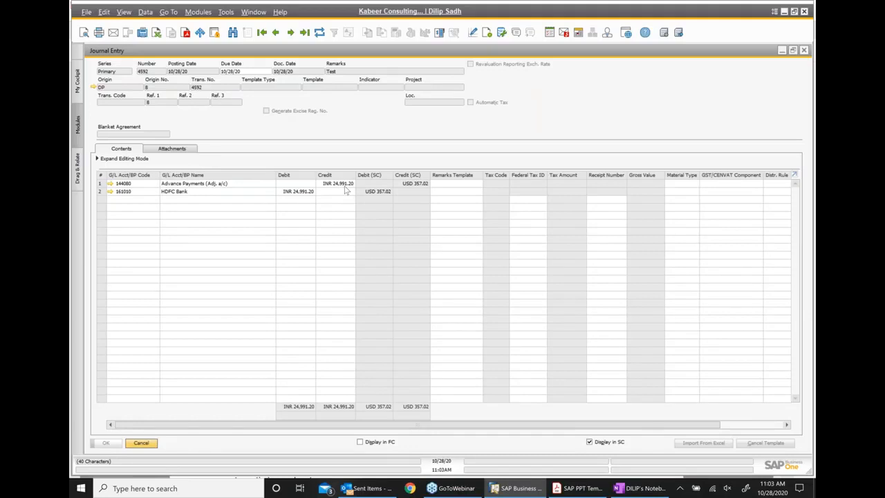
pyautogui.click(804, 51)
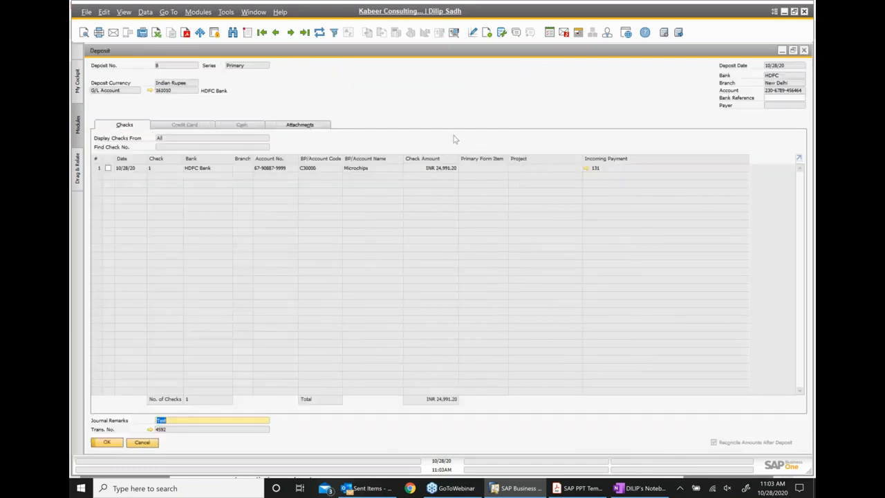
pyautogui.rightClick(455, 140)
pyautogui.click(514, 108)
pyautogui.click(804, 51)
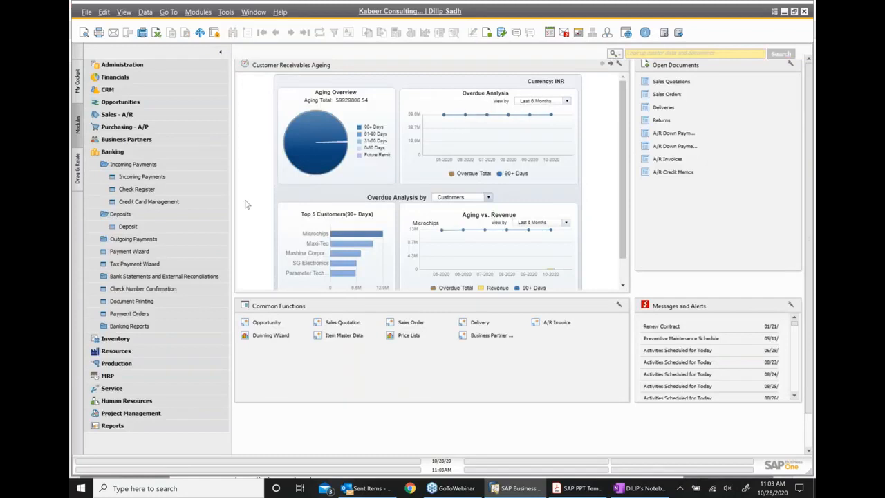
# - Open the latest incoming payment and display its relationship map
pyautogui.click(142, 176)
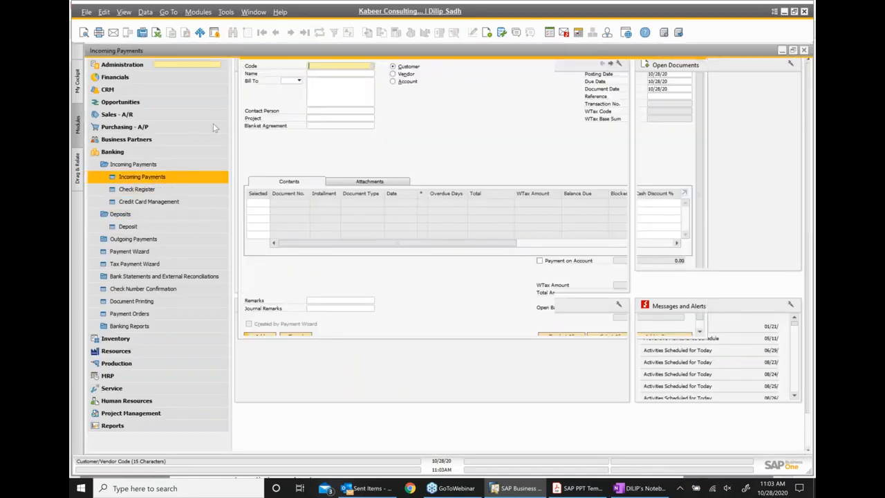
pyautogui.click(275, 33)
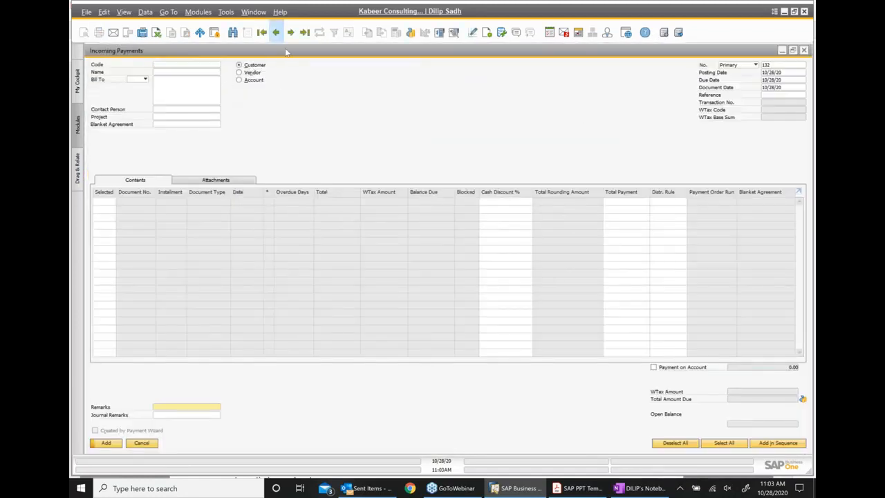
pyautogui.rightClick(413, 121)
pyautogui.click(462, 215)
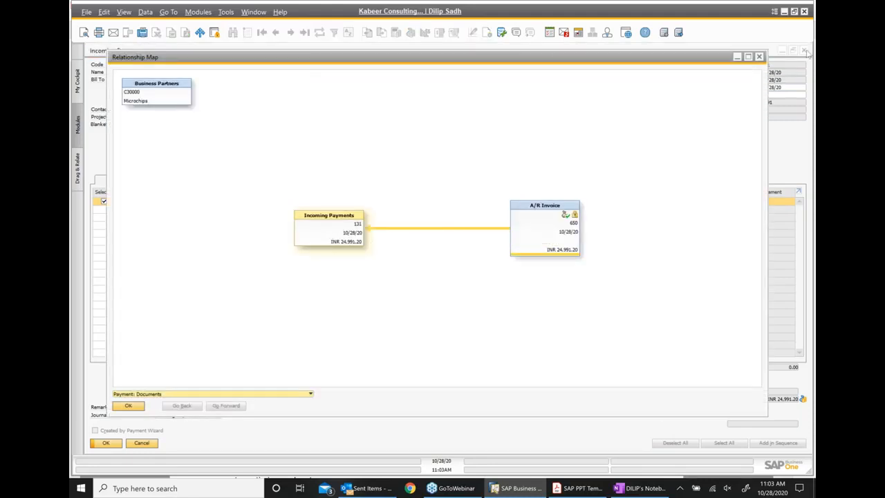
# - Open the linked A/R invoice from the map, examine its document tree, and close the maps and documents
pyautogui.doubleClick(539, 220)
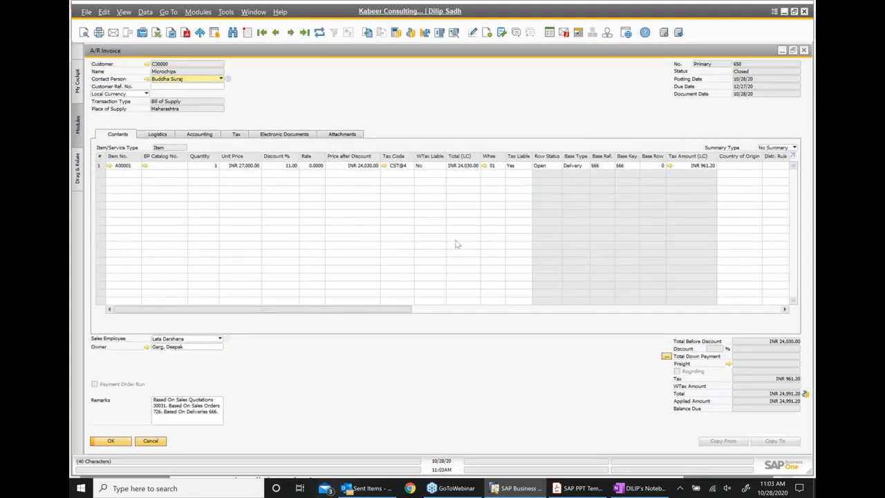
pyautogui.rightClick(485, 123)
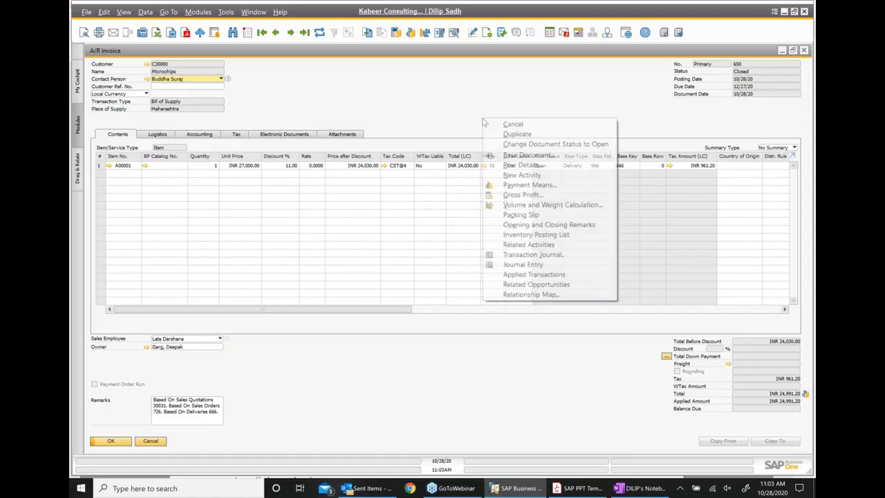
pyautogui.click(545, 296)
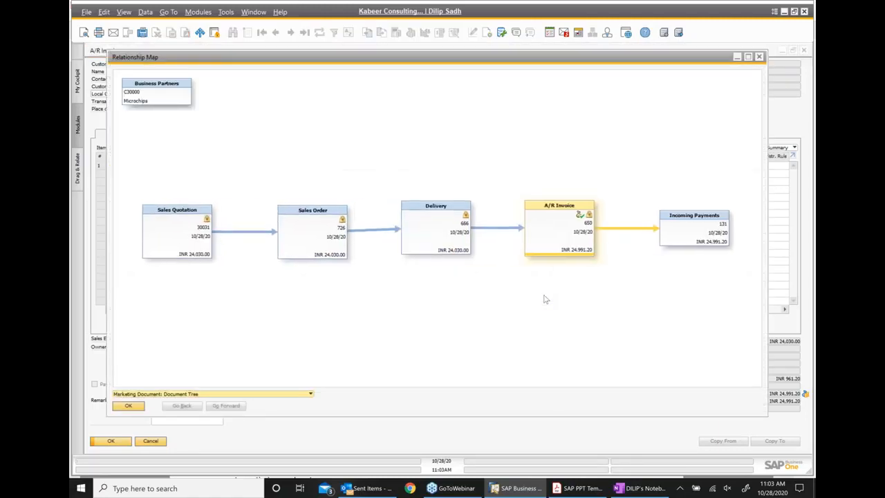
pyautogui.click(760, 57)
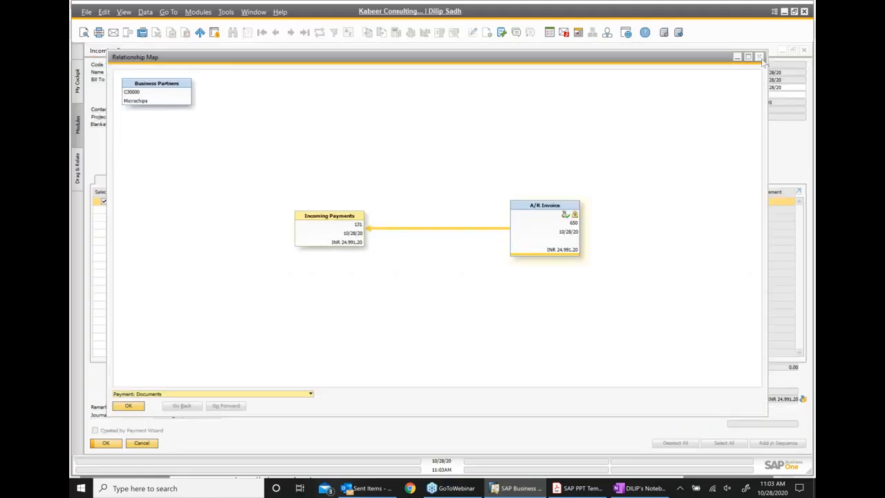
pyautogui.click(760, 57)
pyautogui.click(804, 51)
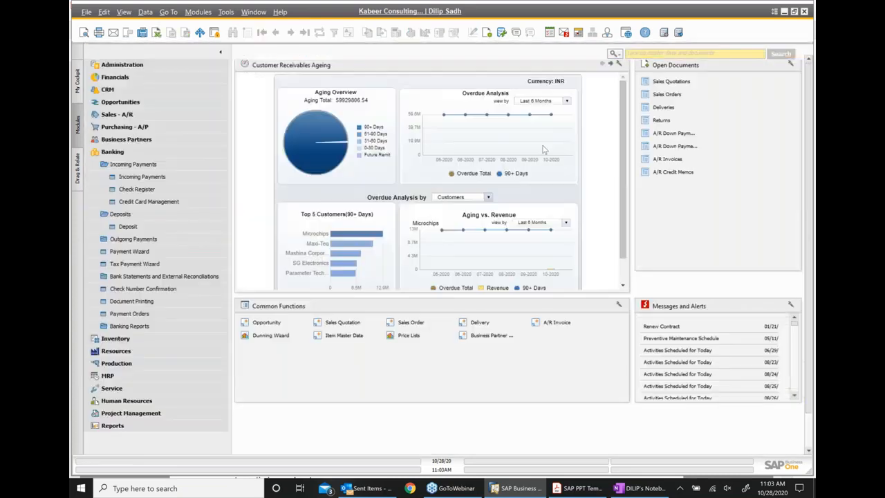
# - Reopen the latest deposit and check whether its available actions include a relationship map
pyautogui.click(158, 229)
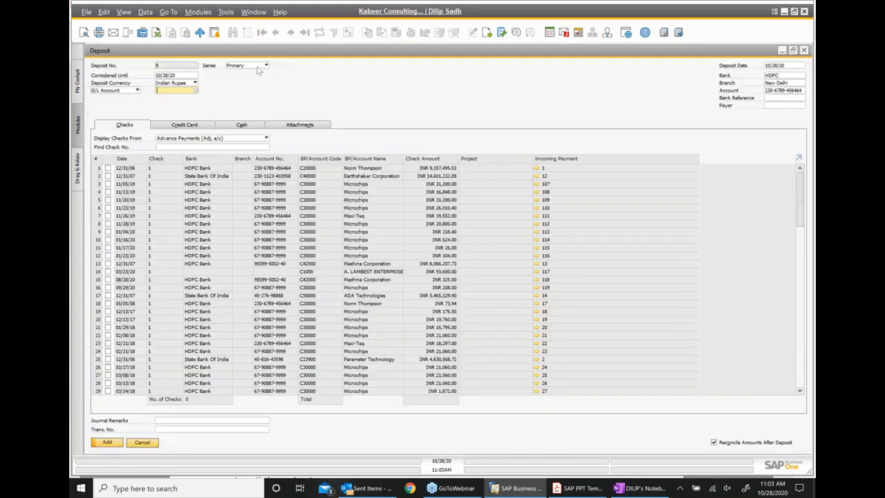
pyautogui.click(275, 32)
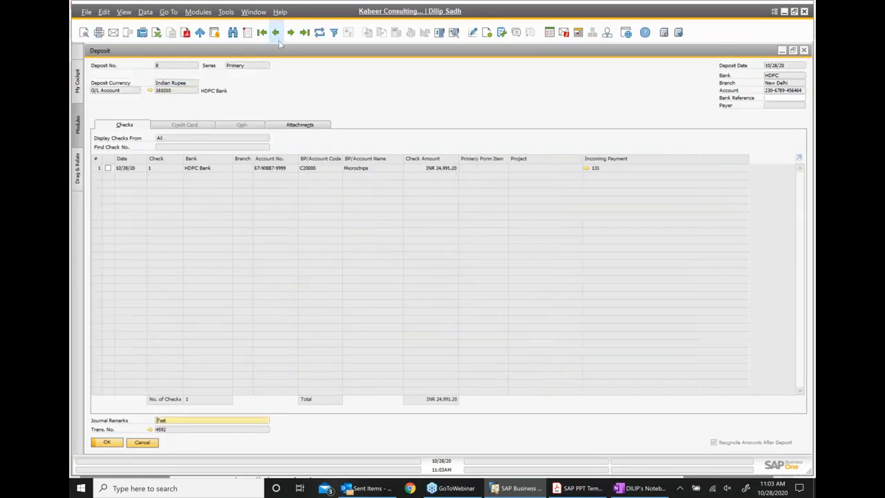
pyautogui.rightClick(415, 109)
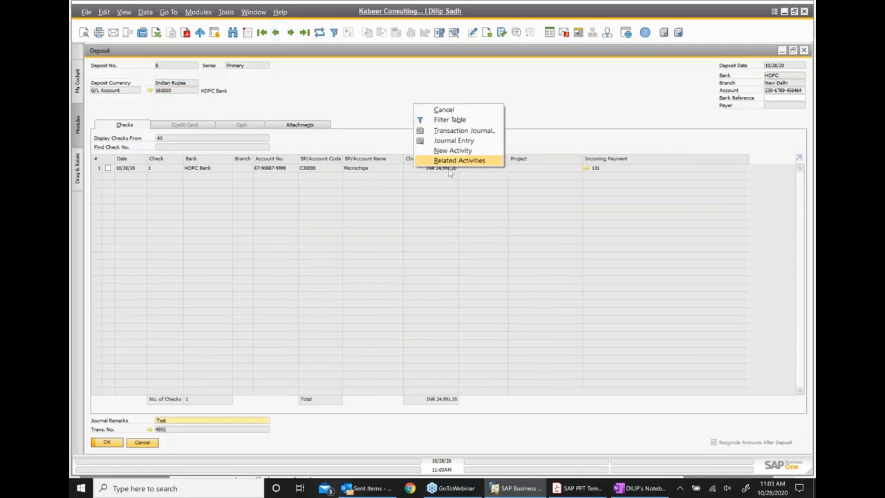
pyautogui.click(426, 202)
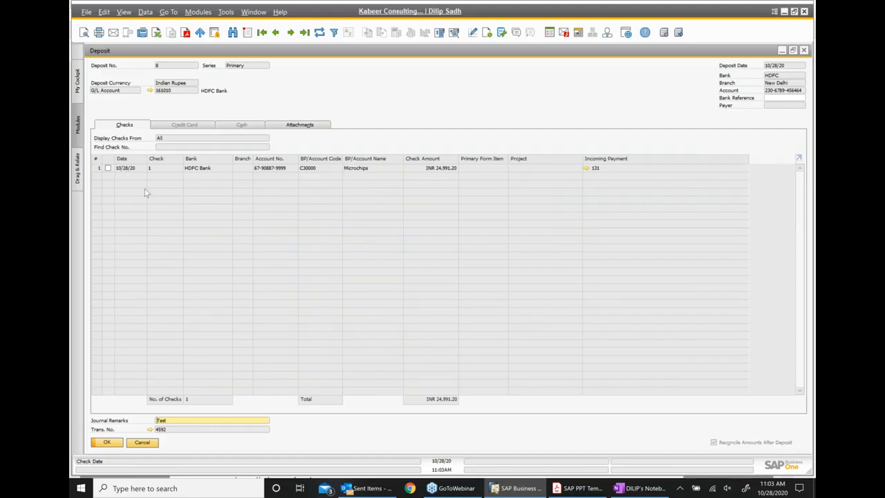
# - Close the deposit, switch to the OneNote class notes, and add the bullet "End to end sales cycle" below "Thank you"
pyautogui.click(803, 51)
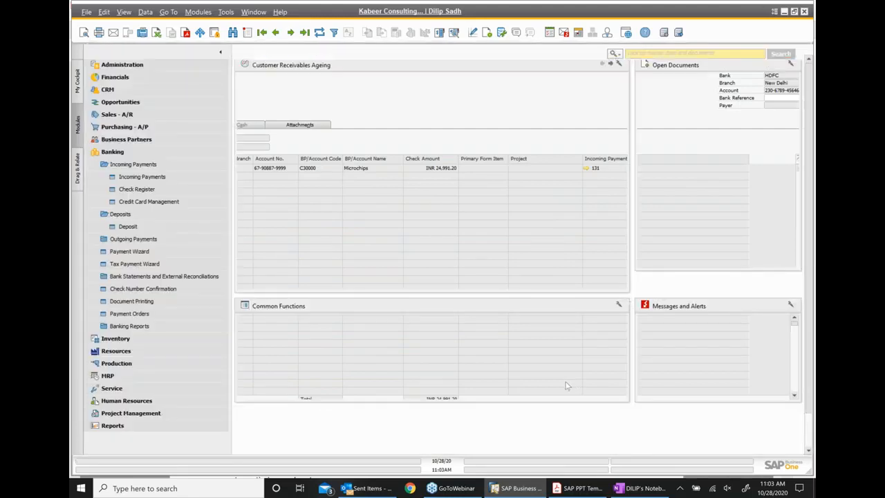
pyautogui.click(641, 489)
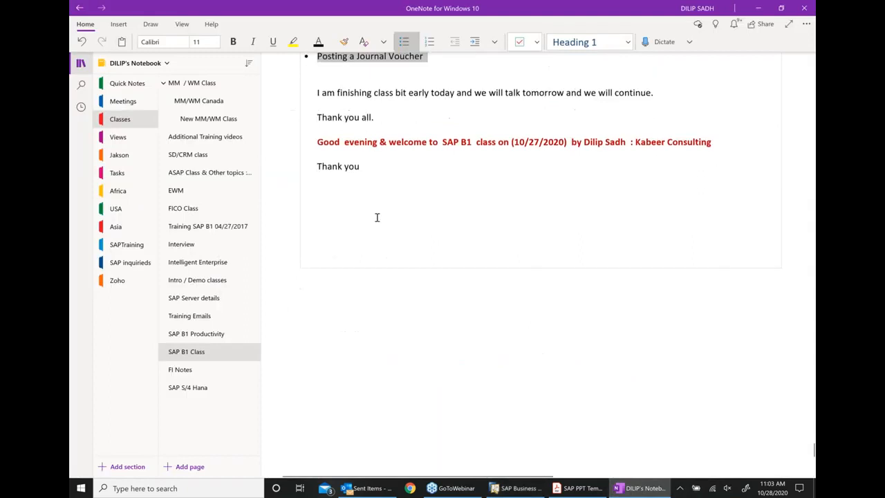
pyautogui.click(397, 175)
pyautogui.press('Return')
pyautogui.hotkey('ctrl', '.')
pyautogui.write('End to ')
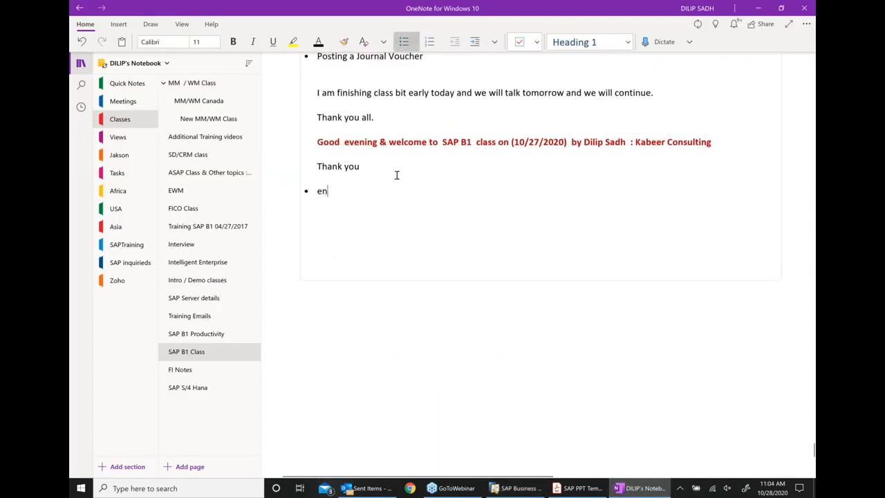
pyautogui.write('end s')
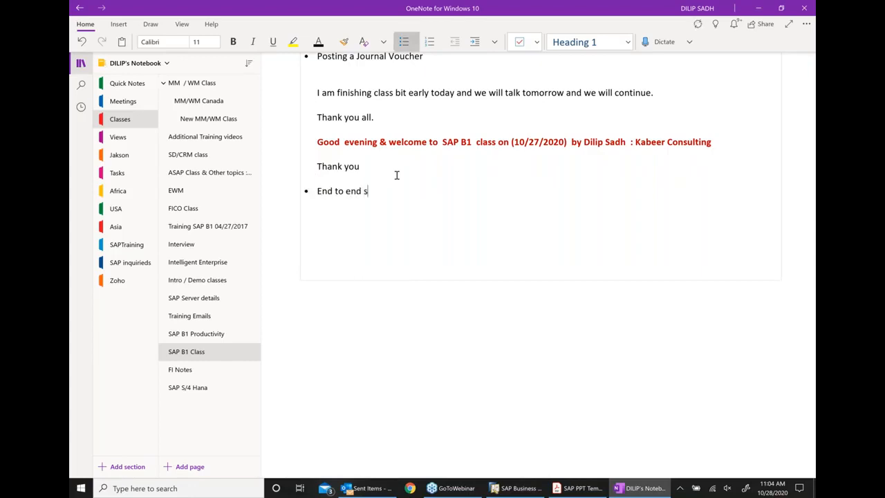
pyautogui.write('ales cycle')
pyautogui.press('Return')
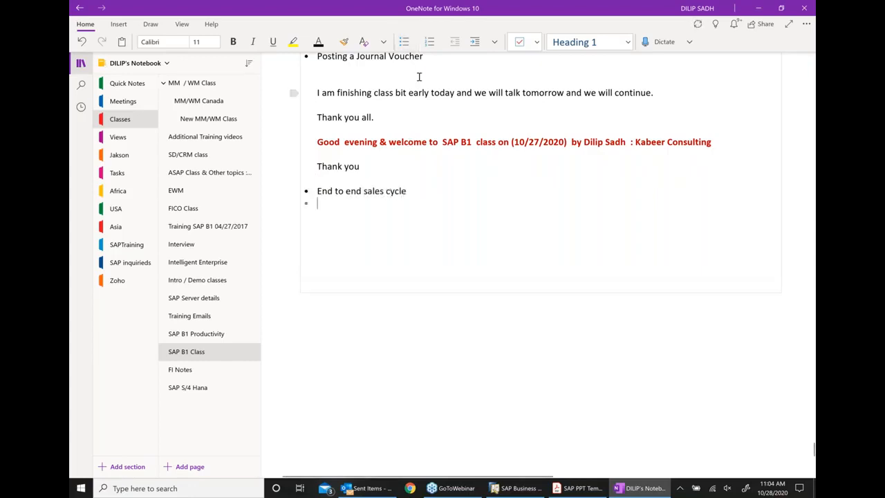
# - Add the indented sub-bullets "Sales quotation", "Sales order" and "Delivery document" under "End to end sales cycle"
pyautogui.click(473, 45)
pyautogui.write('Sales quotation')
pyautogui.press('Return')
pyautogui.write('Sales order')
pyautogui.press('Return')
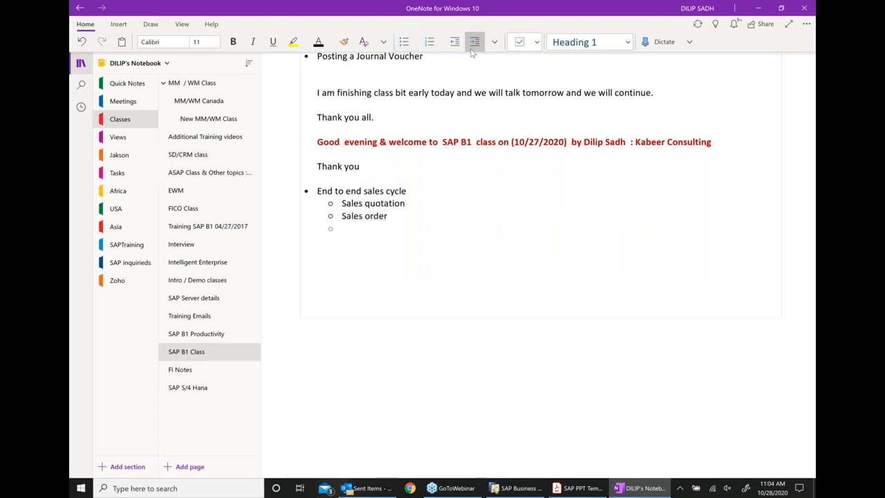
pyautogui.write('s')
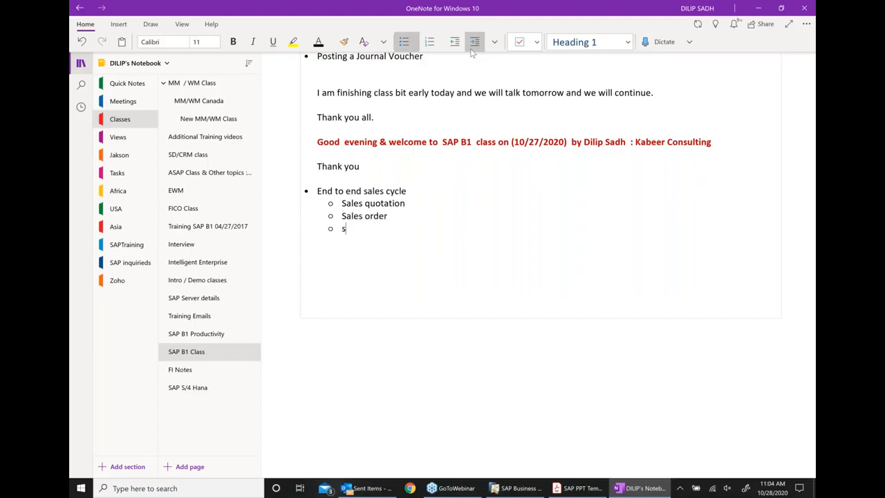
pyautogui.press('BackSpace')
pyautogui.write('Delivery document')
pyautogui.press('Return')
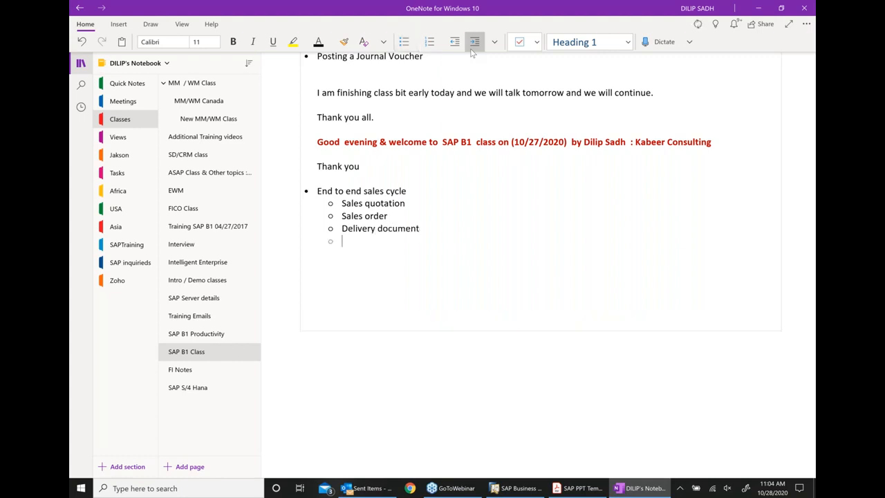
# - Add the sub-bullets "Customer Invoice ( A/R)", "Incoming payment" and "Deposit in the Bank", correcting the spelling of "Deposit"
pyautogui.write('CU')
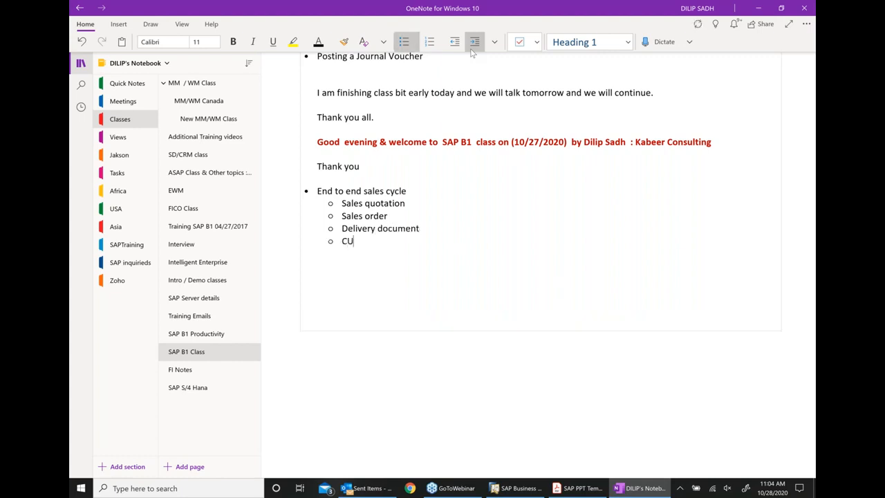
pyautogui.press('BackSpace')
pyautogui.write('ustomer Invoice ( A/R')
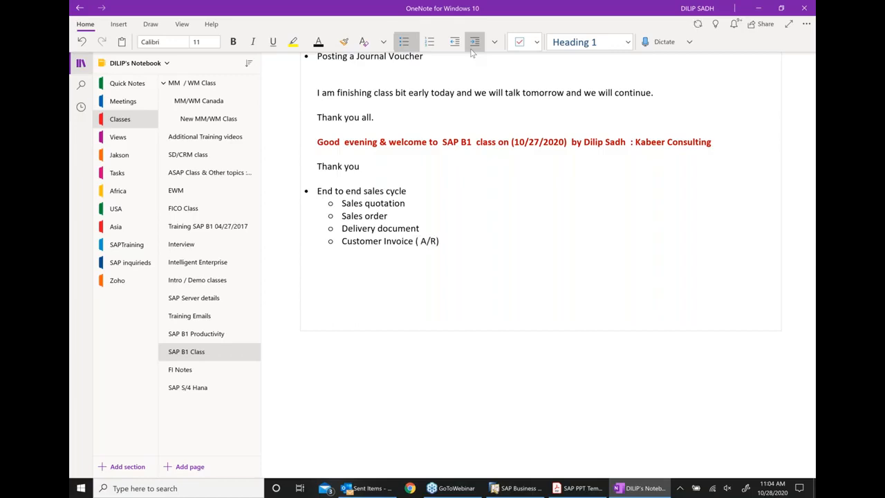
pyautogui.press('Return')
pyautogui.write('Incomi')
pyautogui.press('BackSpace')
pyautogui.write('ming payment')
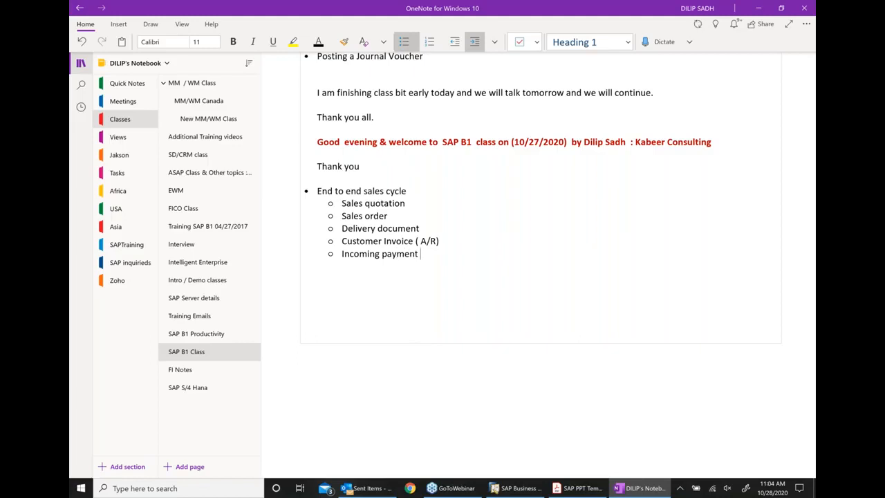
pyautogui.press('Return')
pyautogui.write('D')
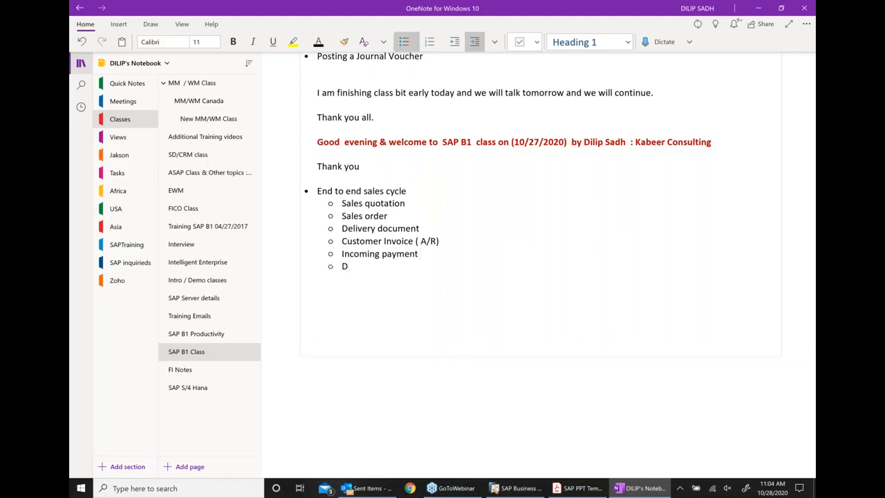
pyautogui.write('epoit in the Bank')
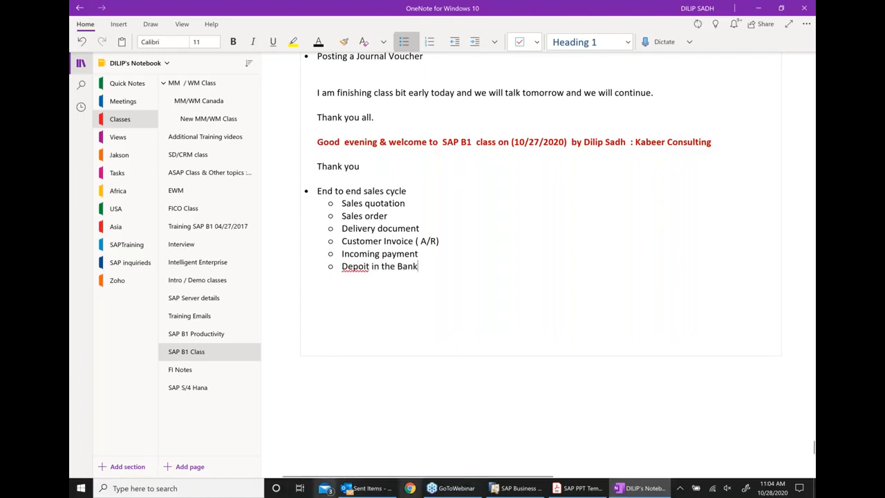
pyautogui.rightClick(355, 267)
pyautogui.click(518, 273)
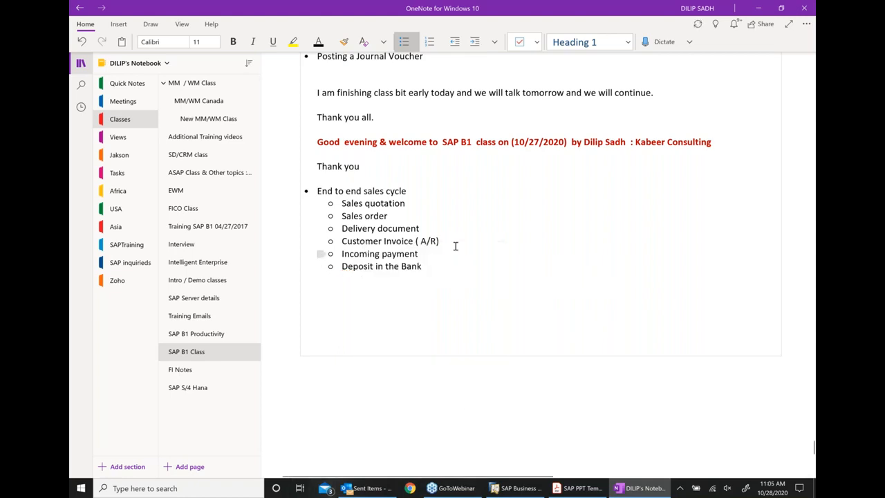
# - Insert a further indented "JE" bullet under both "Delivery document" and "Customer Invoice ( A/R)"
pyautogui.click(440, 224)
pyautogui.press('Return')
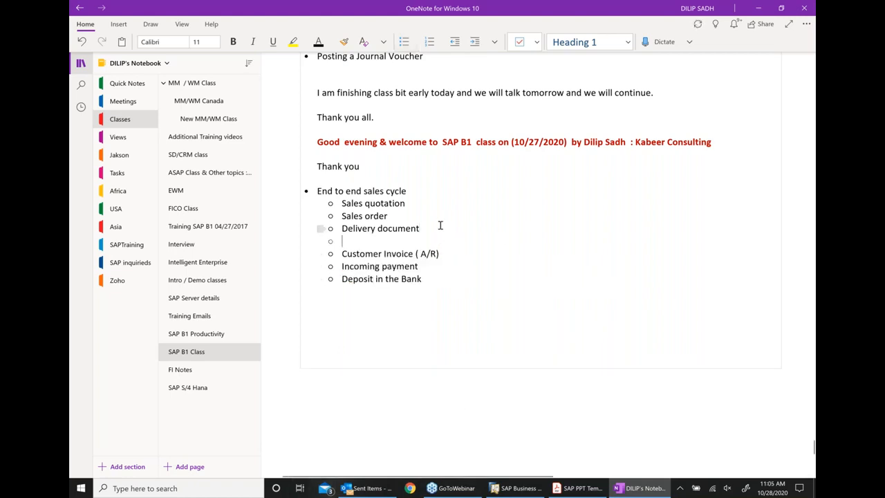
pyautogui.click(473, 47)
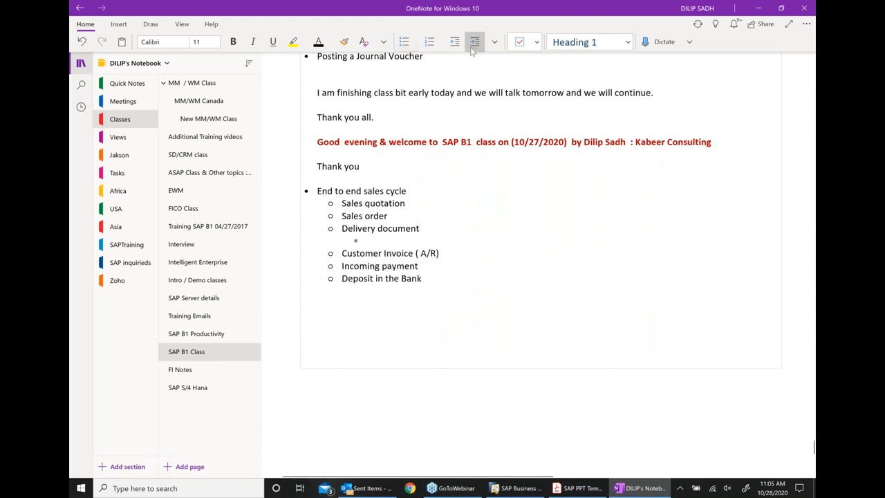
pyautogui.write('J')
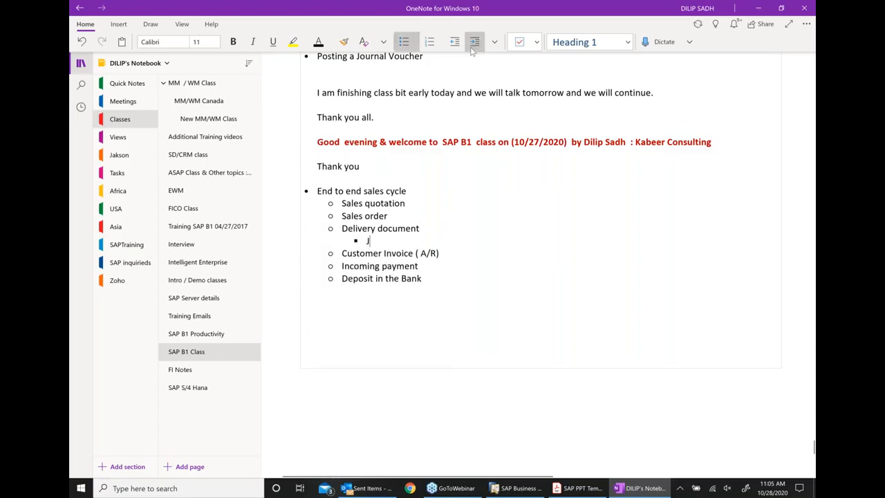
pyautogui.write('E')
pyautogui.click(453, 253)
pyautogui.press('Return')
pyautogui.click(473, 42)
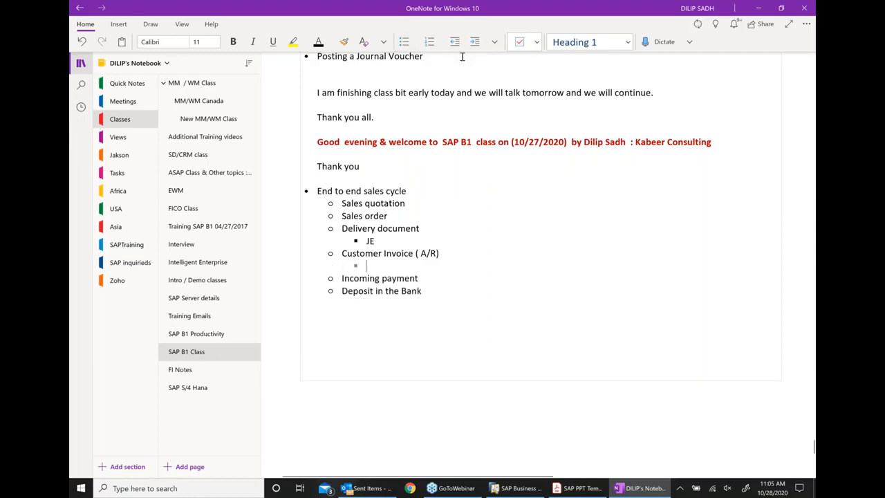
pyautogui.write('JE')
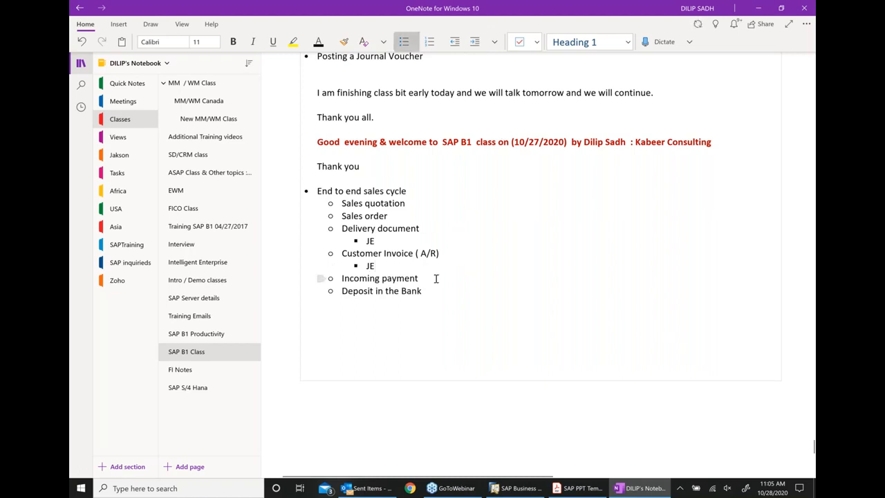
# - Insert a further indented "JE" bullet under both "Incoming payment" and "Deposit in the Bank"
pyautogui.click(436, 278)
pyautogui.press('Return')
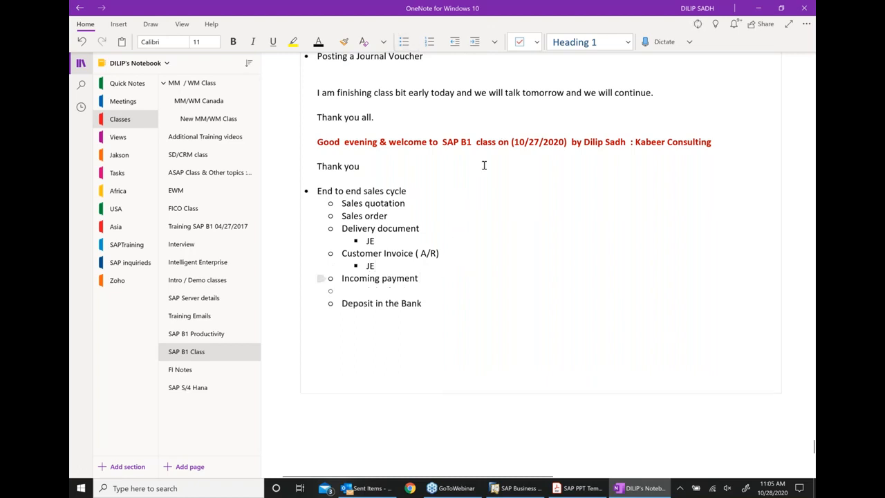
pyautogui.click(474, 42)
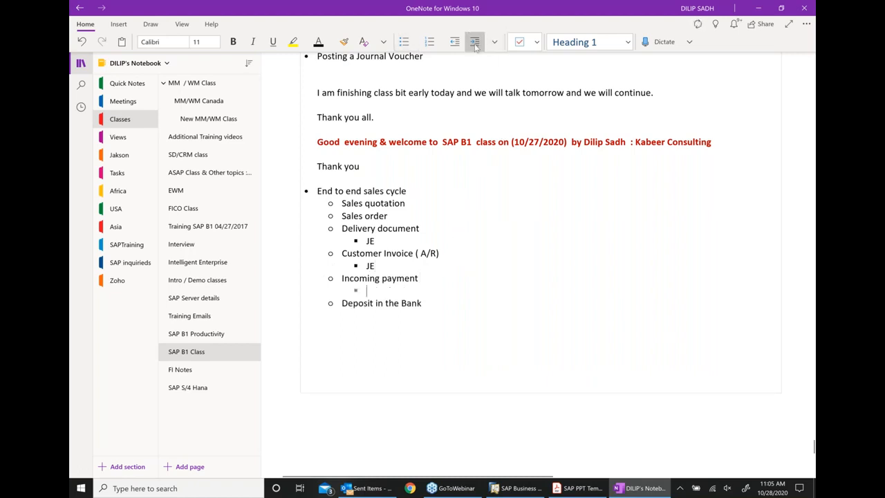
pyautogui.write('JE')
pyautogui.click(440, 300)
pyautogui.press('Return')
pyautogui.write('JE')
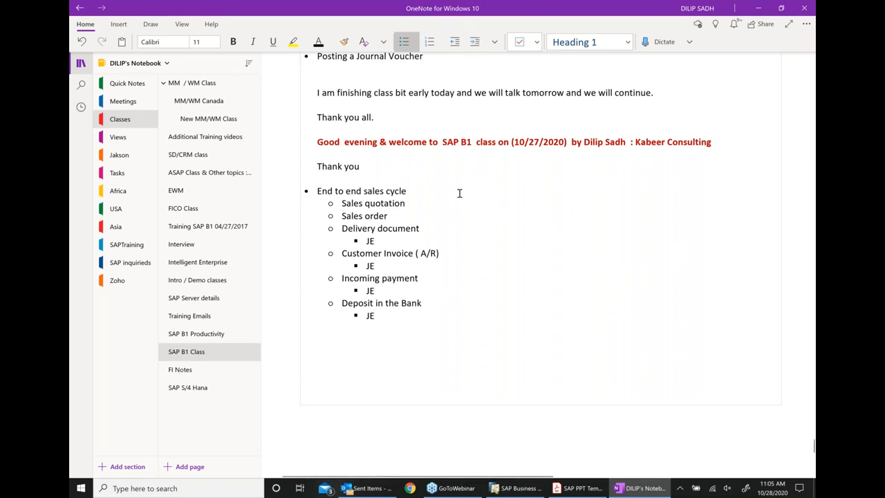
# - Make the "End to end sales cycle" bullet bold
pyautogui.moveTo(408, 191); pyautogui.dragTo(316, 191)
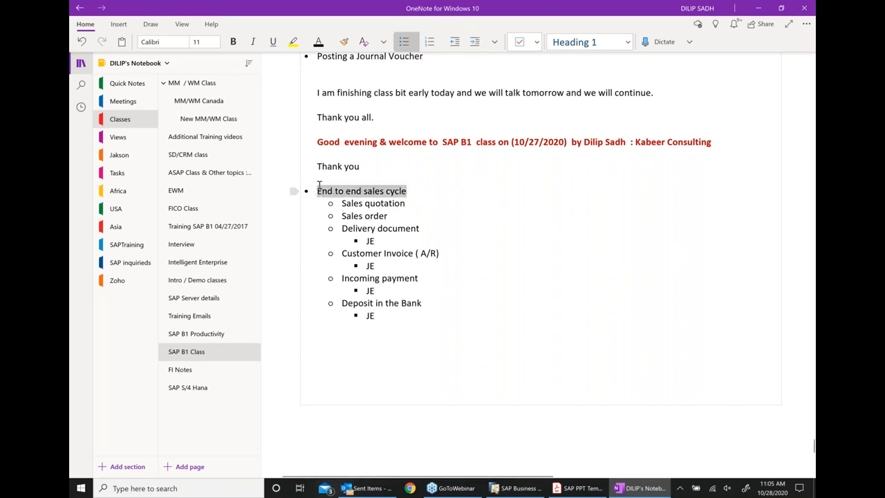
pyautogui.click(346, 174)
pyautogui.click(656, 297)
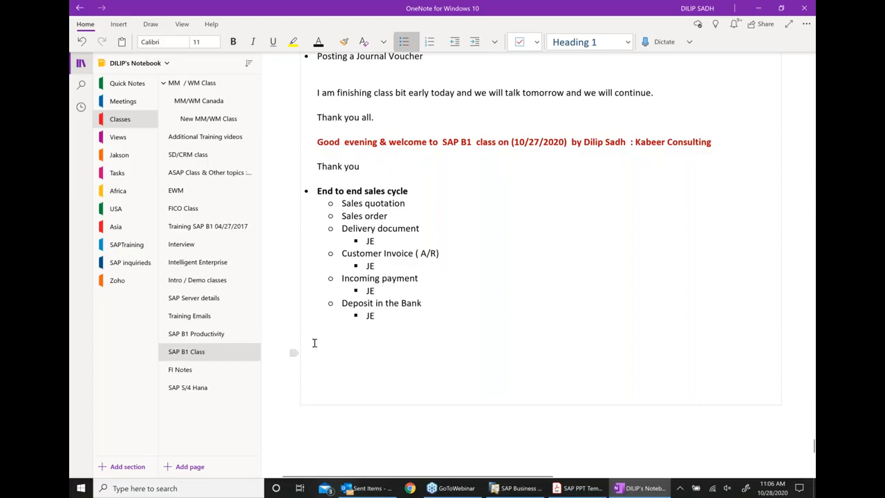
# - Add a bold top-level bullet "End to end Purchase cycle" below the sales cycle list
pyautogui.click(359, 373)
pyautogui.write('*')
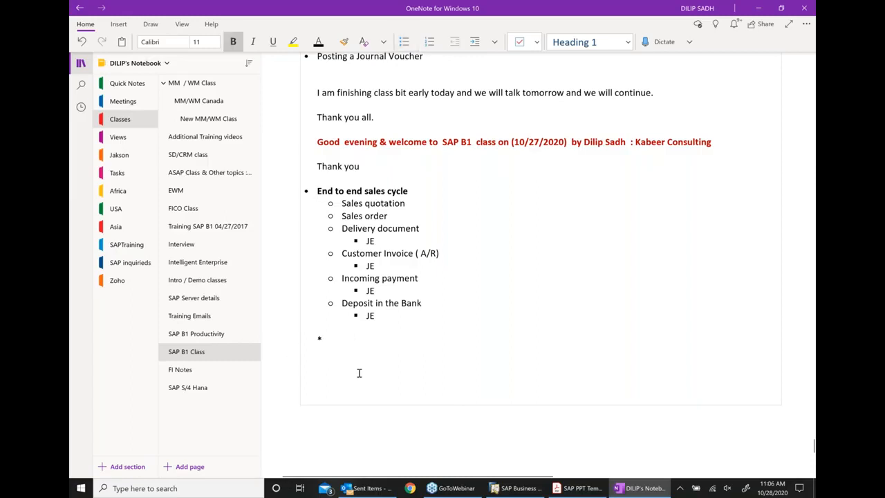
pyautogui.write(' e')
pyautogui.press('BackSpace')
pyautogui.write('End to e')
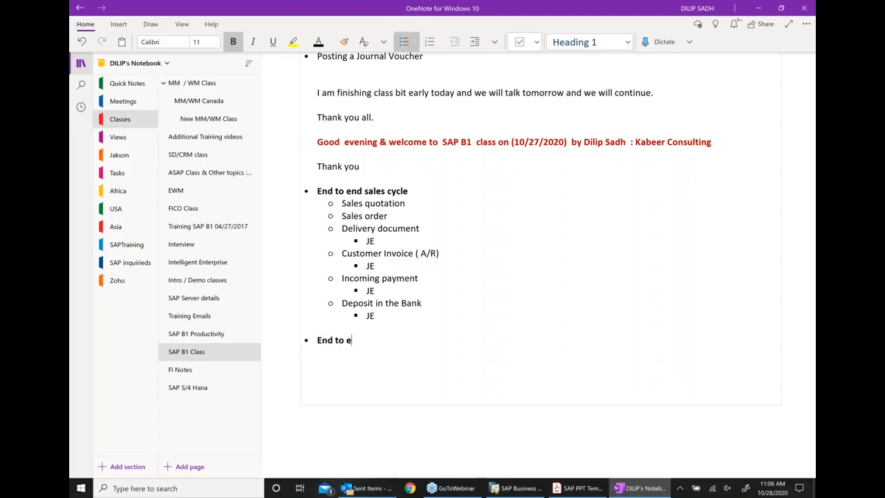
pyautogui.write('nd Purchase cycle')
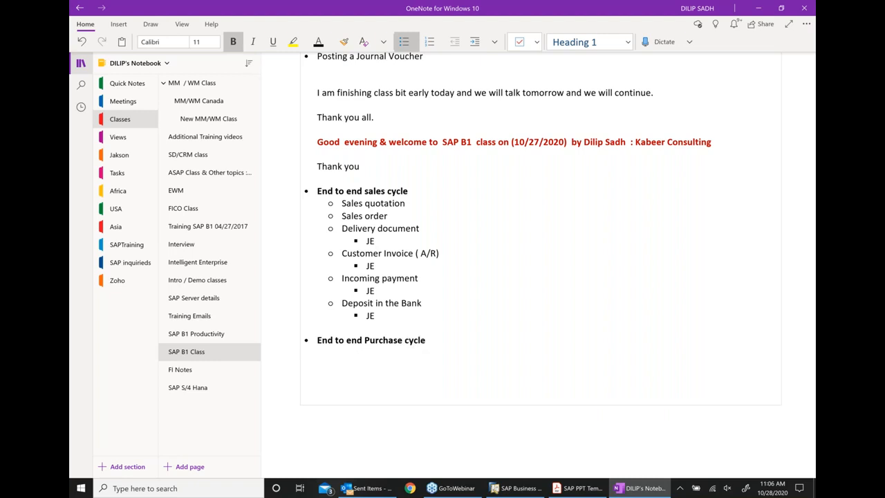
pyautogui.scroll(-2, 545, 332)
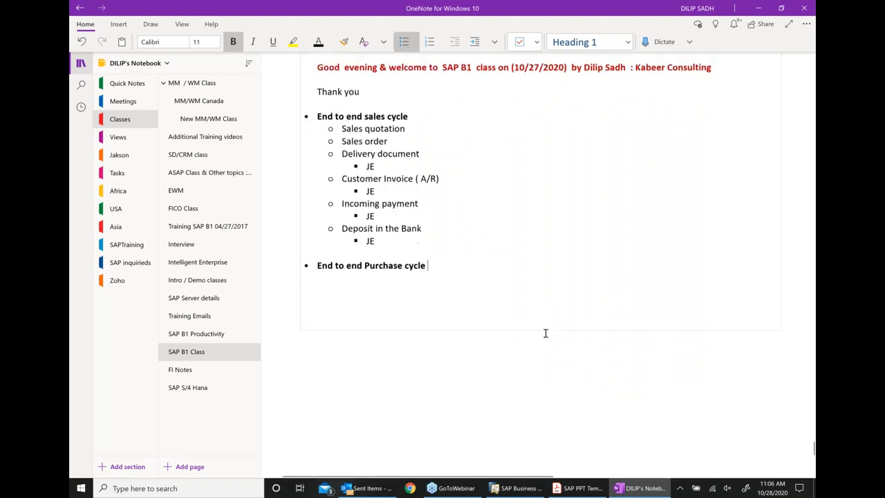
# - Switch to SAP Business One, collapse the Banking module, and open a new purchase request from Purchasing - A/P
pyautogui.click(517, 488)
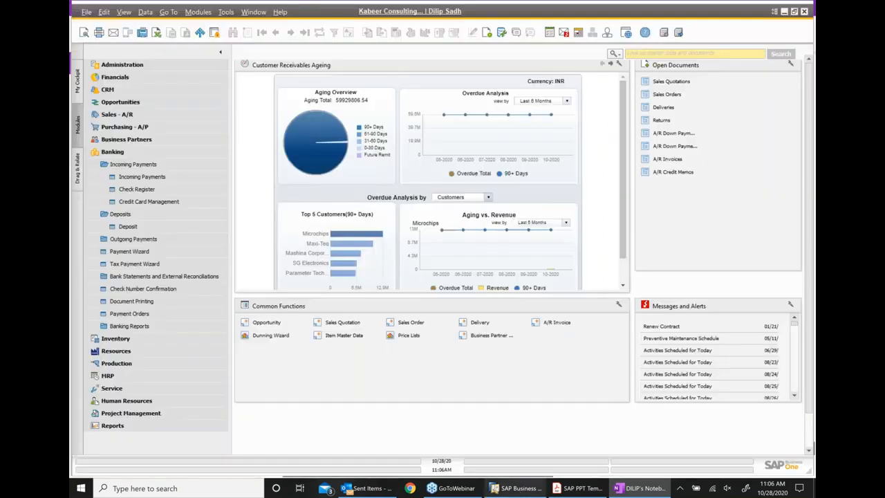
pyautogui.click(113, 153)
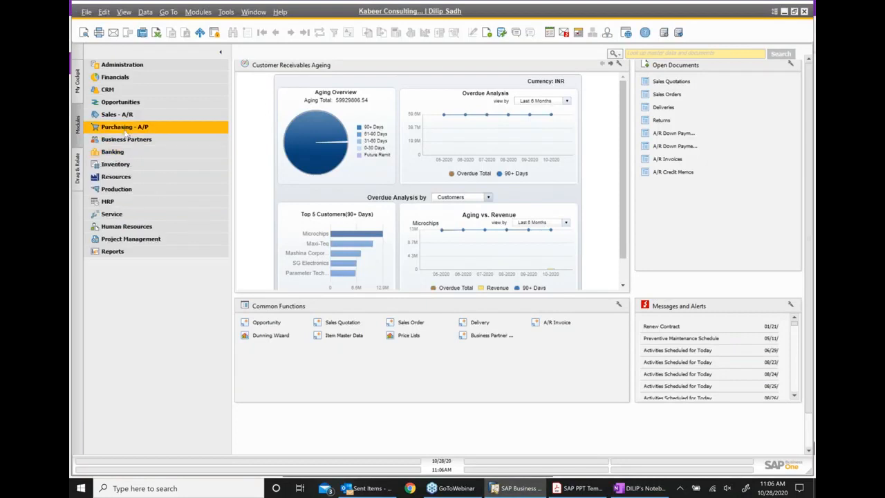
pyautogui.click(125, 126)
pyautogui.scroll(1, 147, 193)
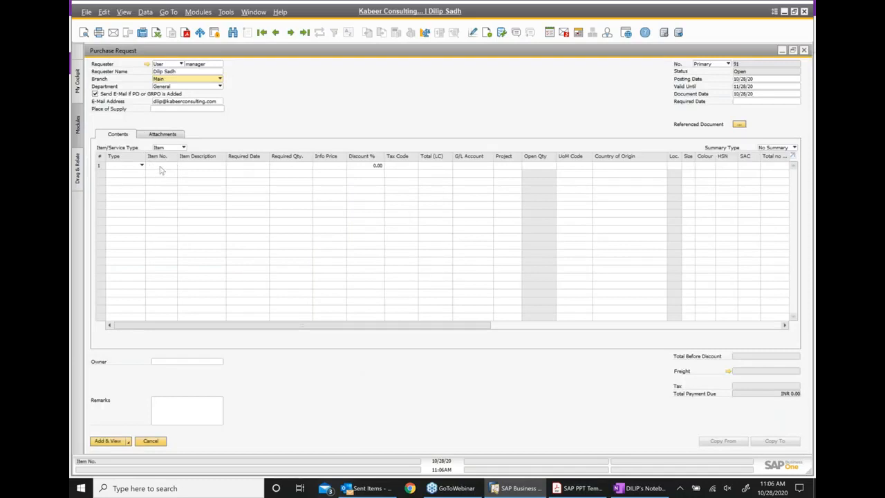
# - Add item A00001, J.B. Officeprint 1420, to the first line of the purchase request from the list of items
pyautogui.click(160, 169)
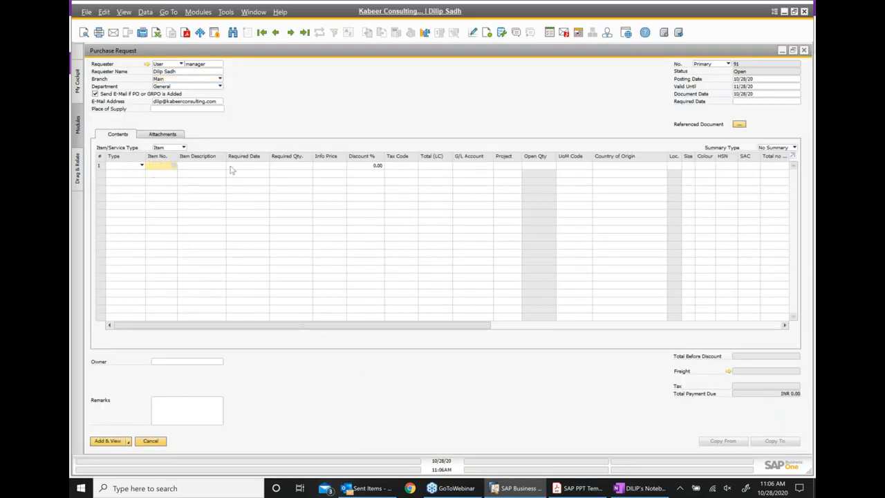
pyautogui.click(172, 166)
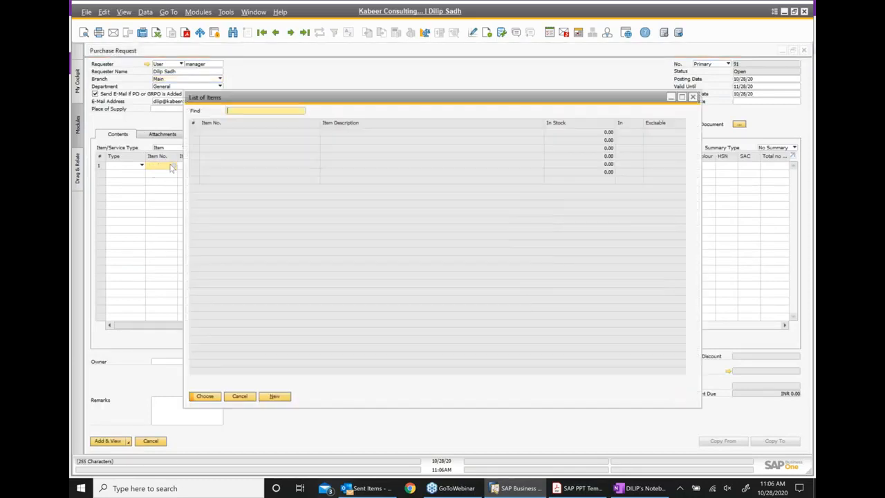
pyautogui.doubleClick(207, 220)
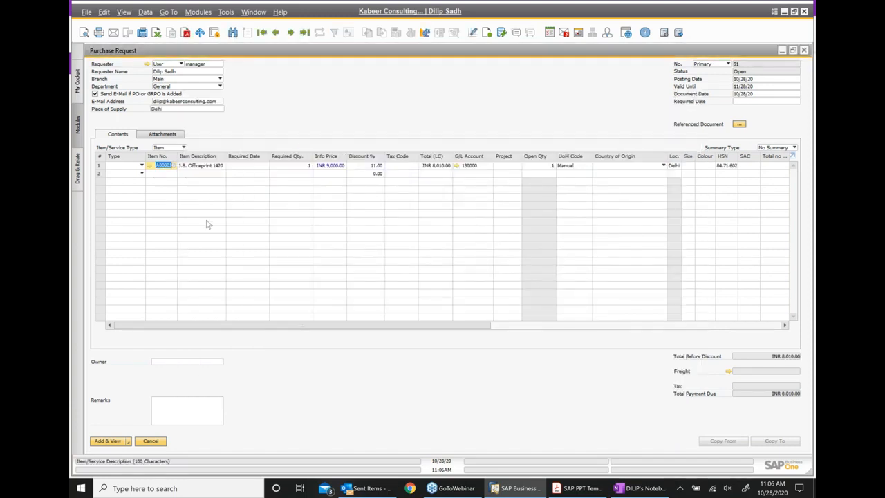
# - Set the purchase request's required date to 10/28/20 and add the document
pyautogui.click(798, 102)
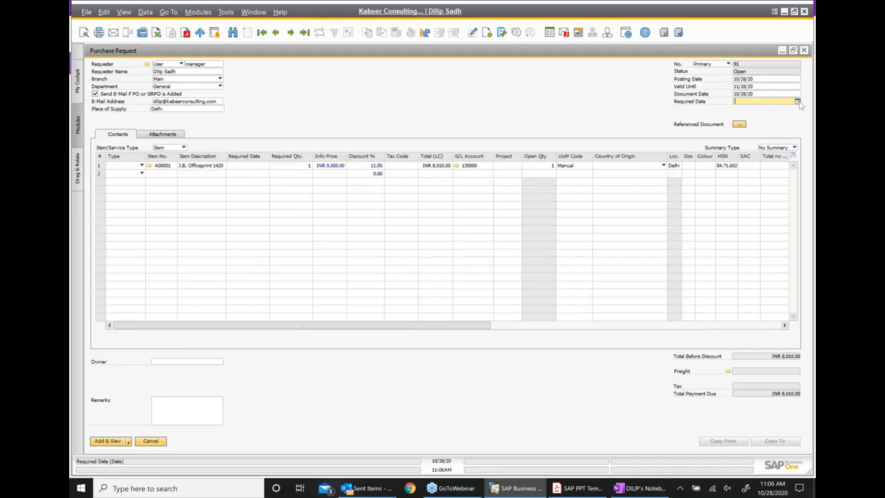
pyautogui.click(798, 103)
pyautogui.click(754, 174)
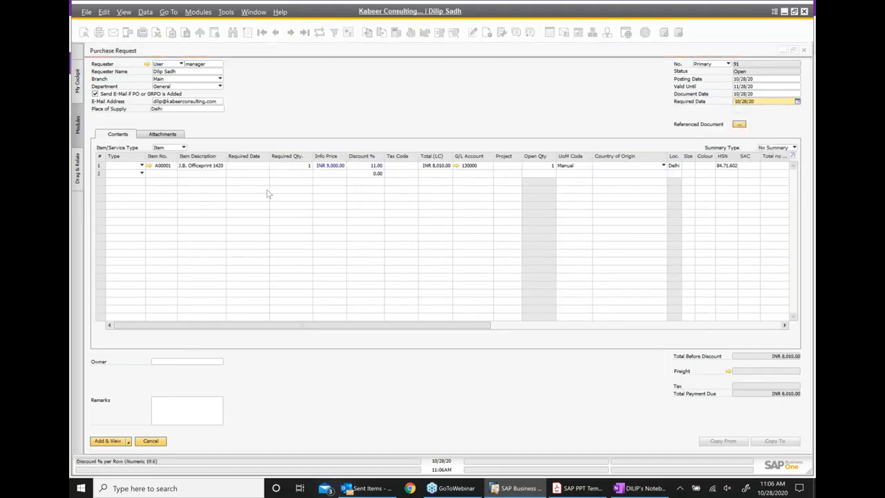
pyautogui.click(193, 422)
pyautogui.click(349, 256)
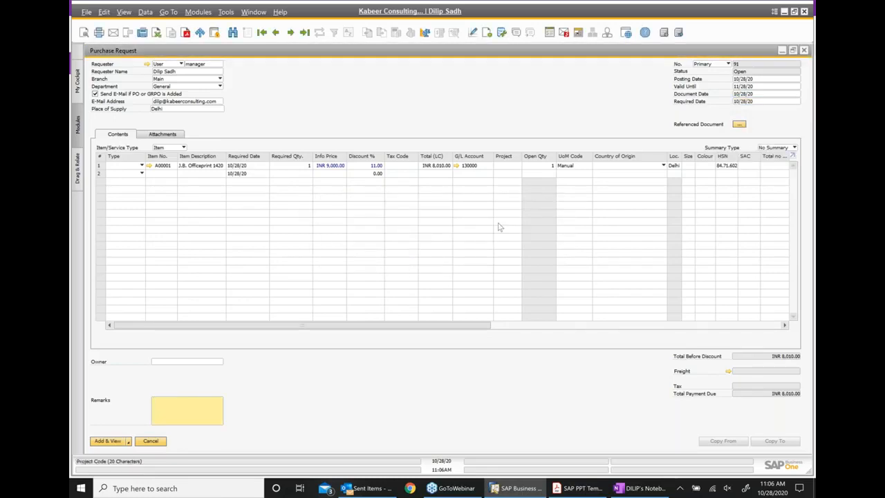
pyautogui.click(111, 442)
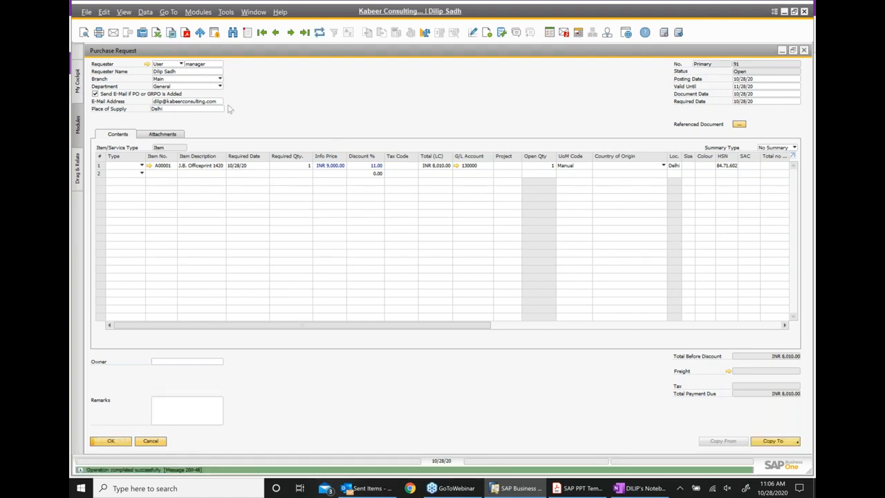
# - Copy the purchase request to a purchase quotation and choose vendor V10000, Acme Associates, from the list of business partners
pyautogui.click(768, 443)
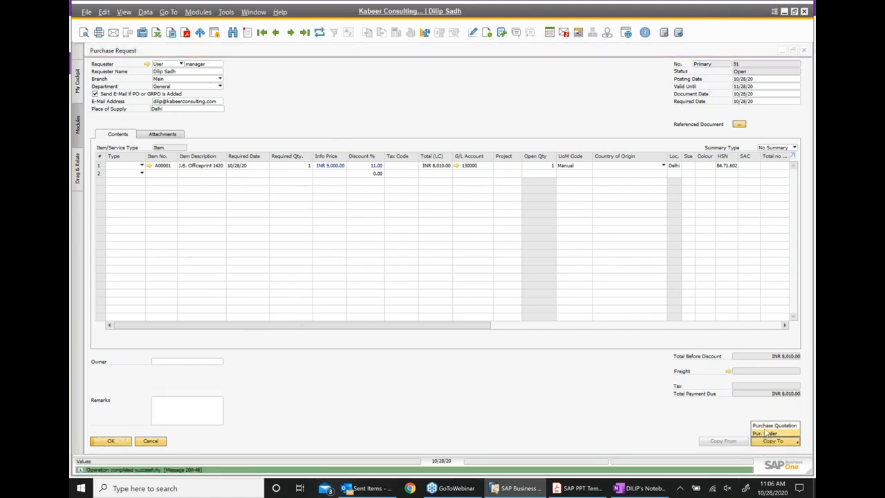
pyautogui.press('Escape')
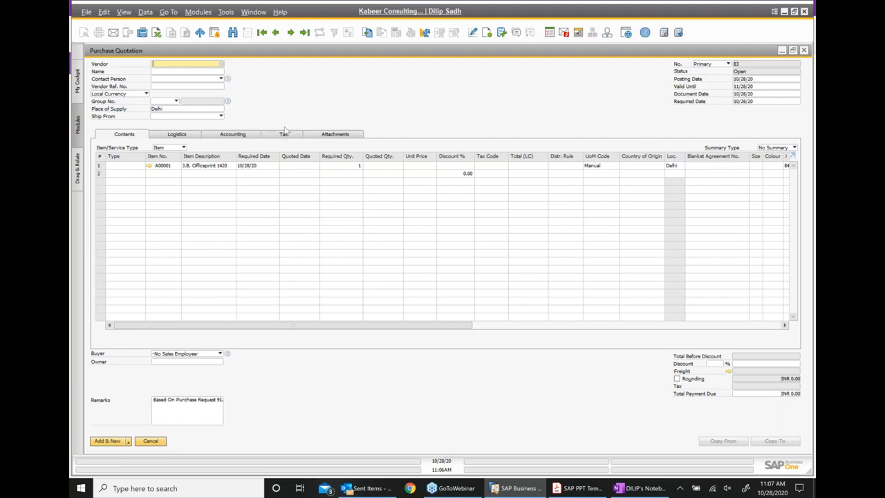
pyautogui.click(220, 63)
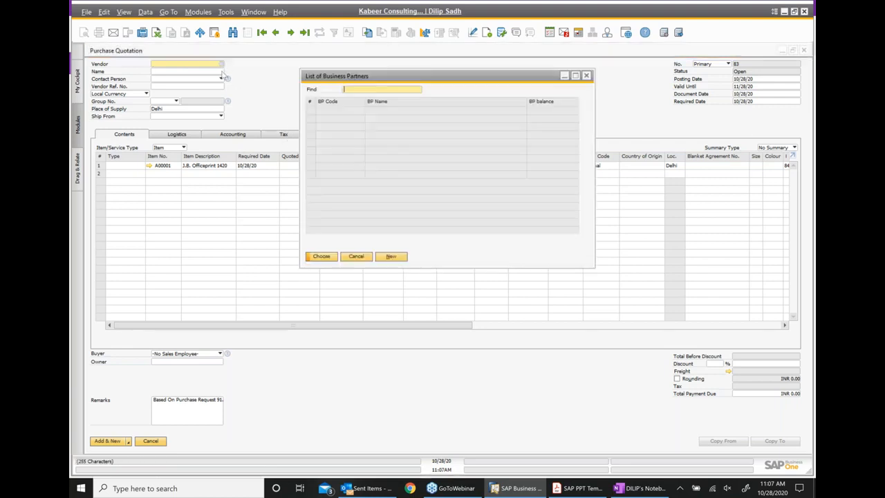
pyautogui.click(382, 137)
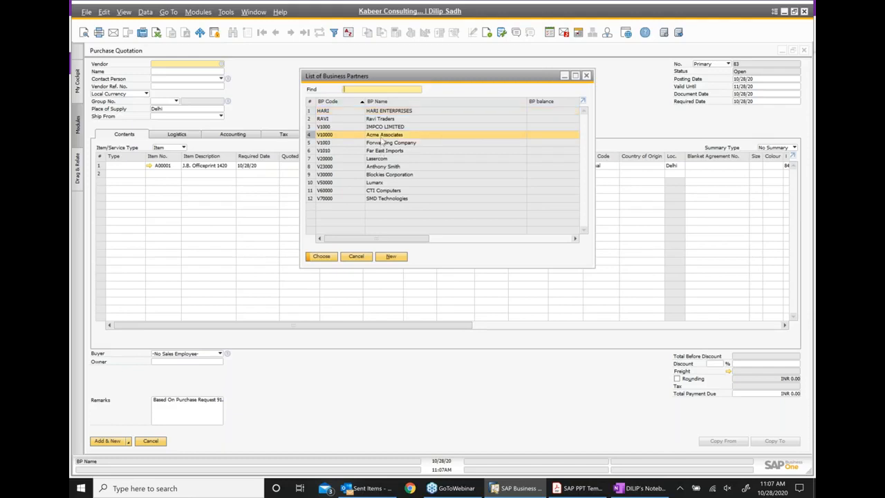
pyautogui.doubleClick(380, 138)
pyautogui.click(338, 265)
# - Enter quoted date 10/28/20, quoted quantity 1 and unit price 7000 for item A00001, and add the purchase quotation
pyautogui.click(314, 167)
pyautogui.click(316, 167)
pyautogui.click(321, 247)
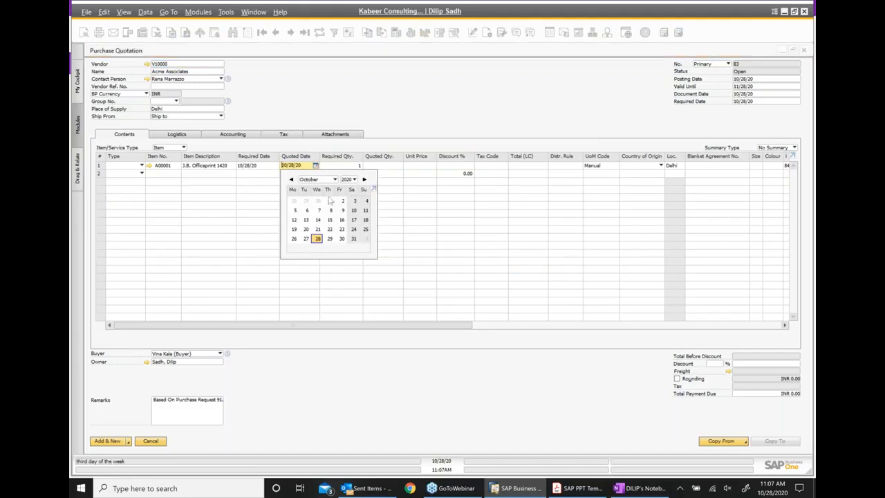
pyautogui.click(388, 167)
pyautogui.write('1')
pyautogui.click(427, 167)
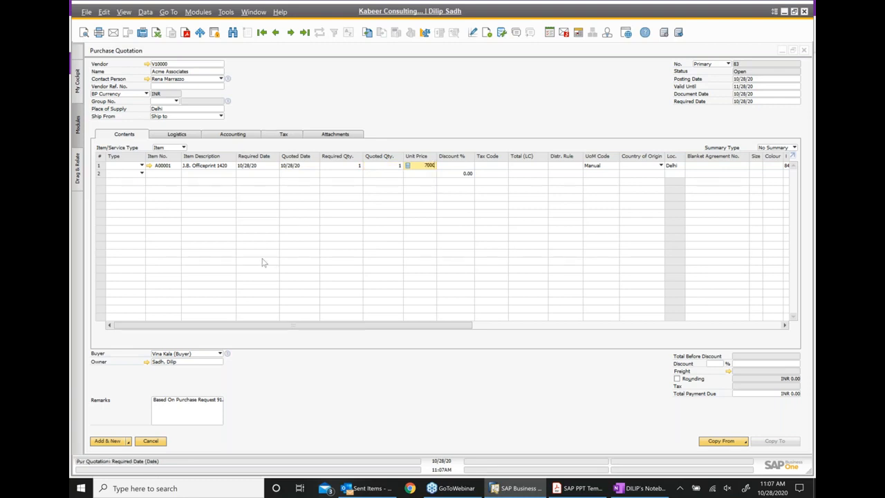
pyautogui.click(107, 440)
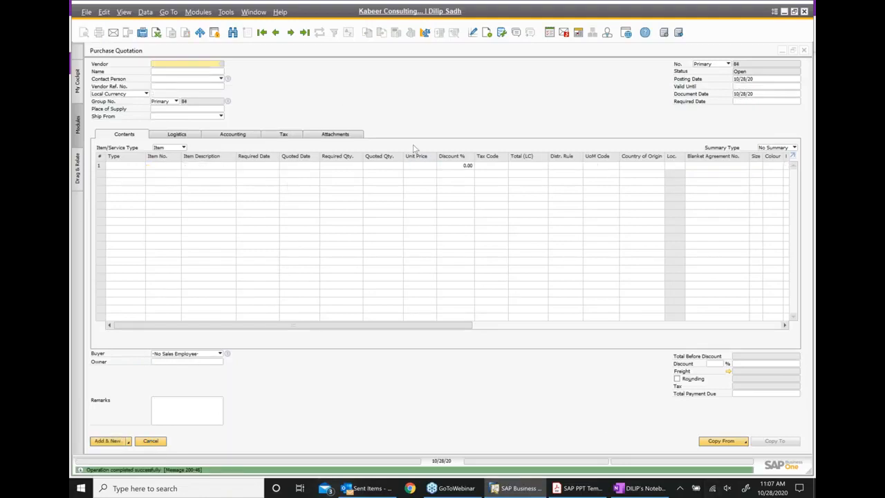
# - Reopen the added quotation, copy it to a purchase order while closing other quotations in its group, and add the order
pyautogui.click(275, 33)
pyautogui.click(767, 443)
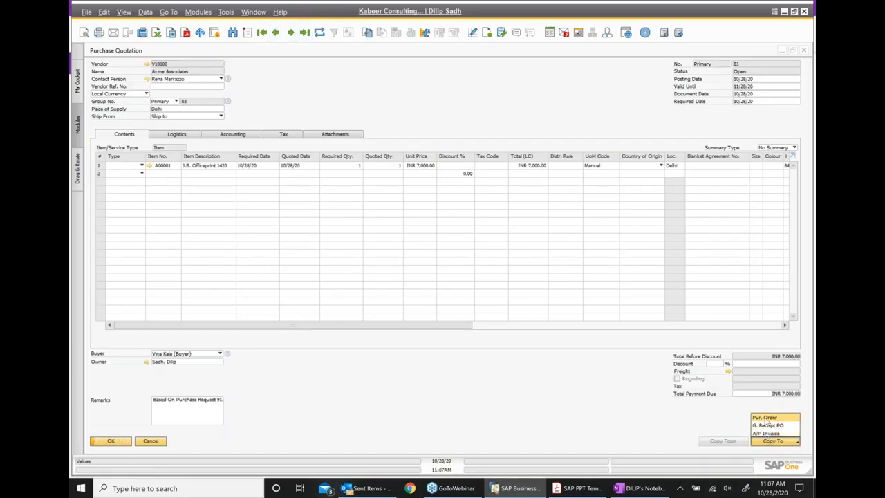
pyautogui.click(765, 418)
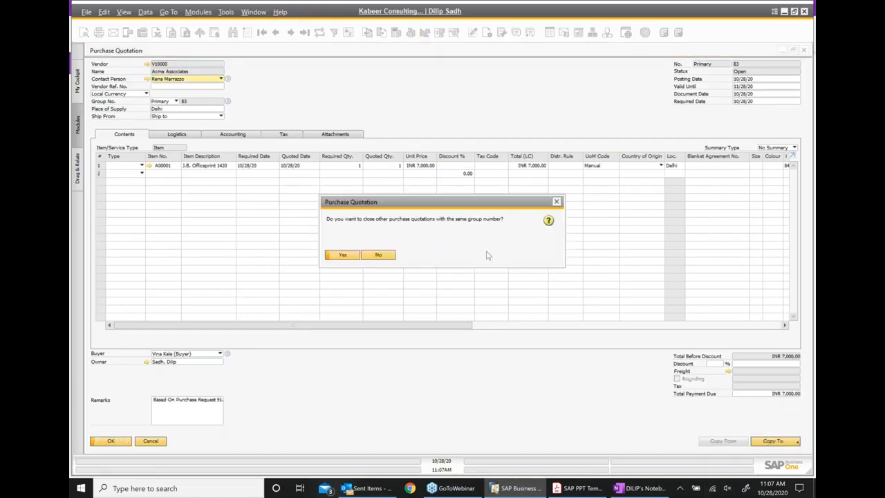
pyautogui.click(344, 256)
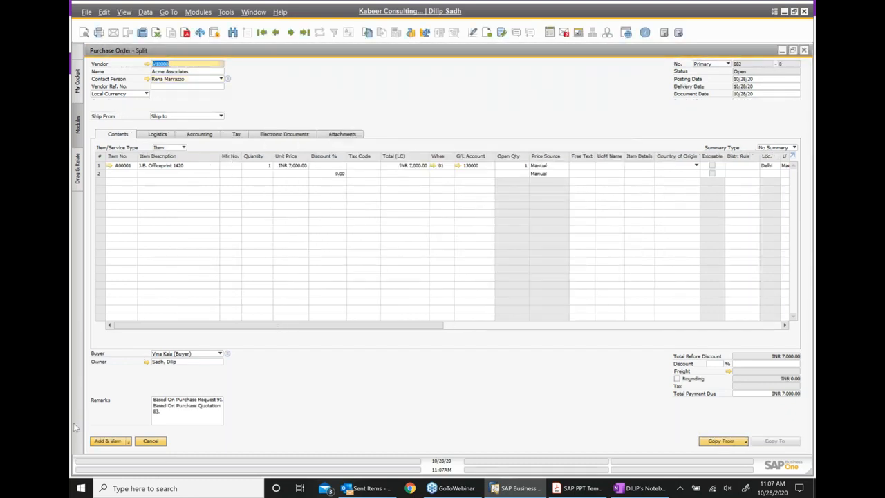
pyautogui.click(110, 441)
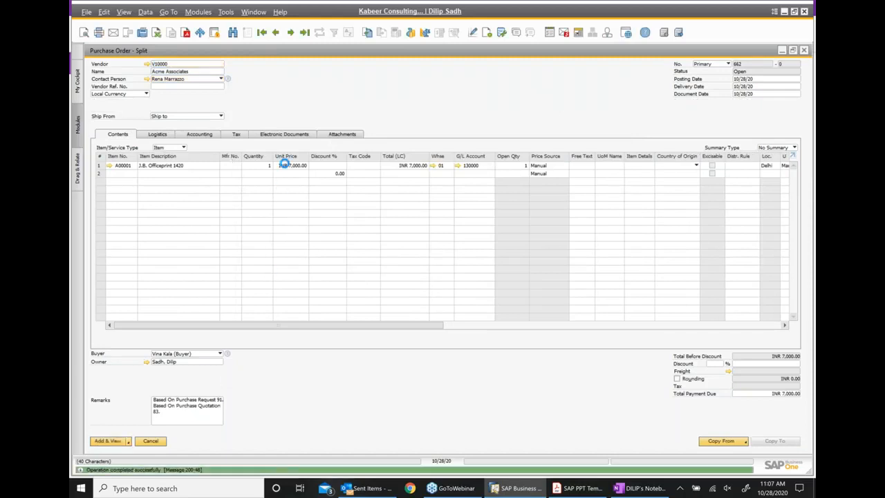
# - View the purchase order's relationship map and close it
pyautogui.rightClick(392, 114)
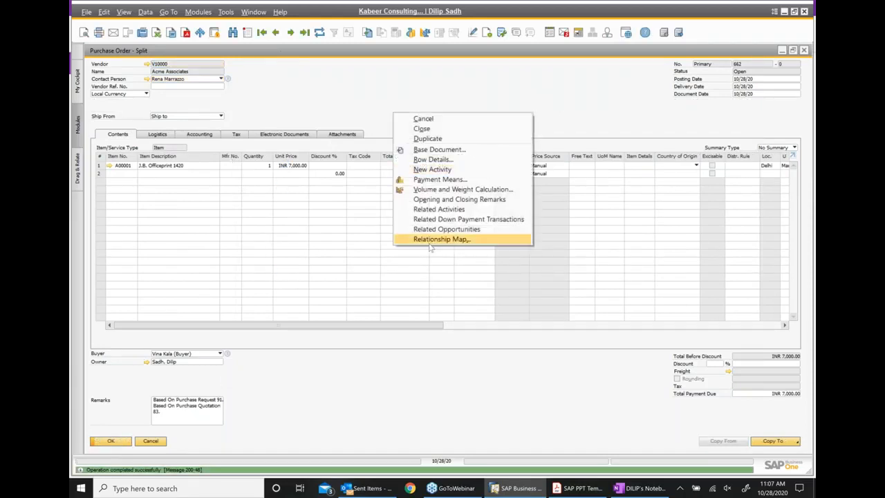
pyautogui.click(429, 240)
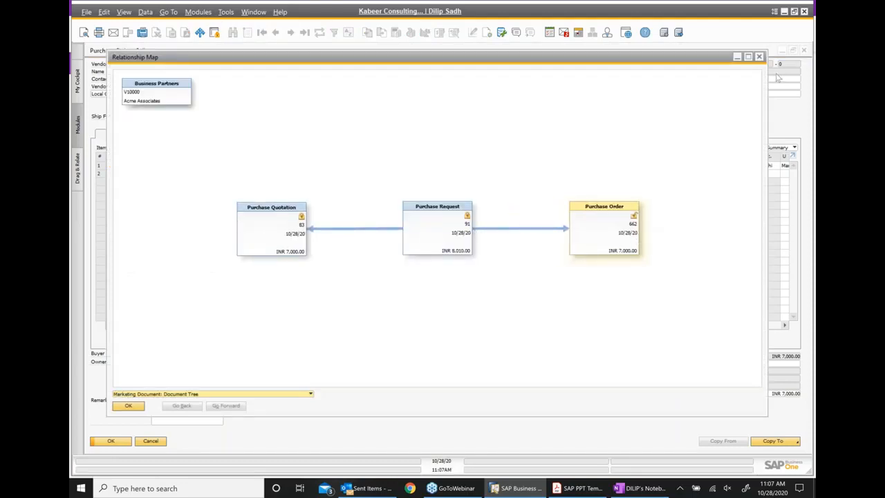
pyautogui.click(759, 57)
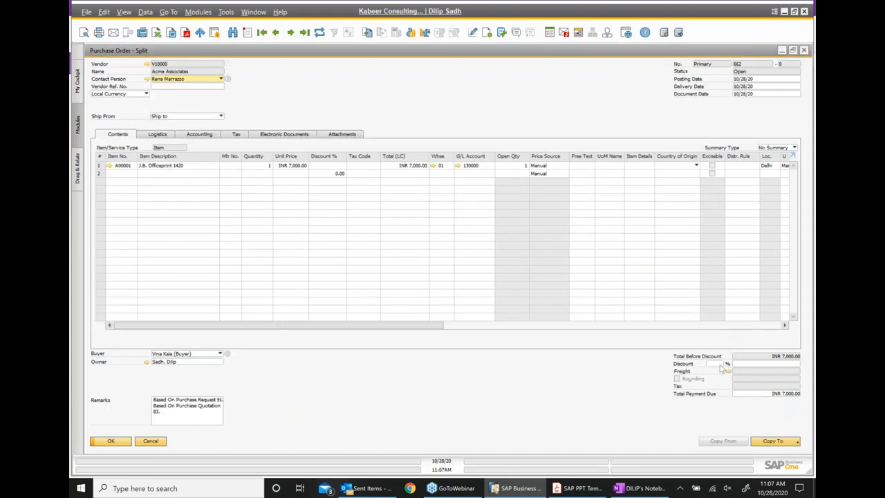
# - Copy the purchase order to a goods receipt PO and add it, declining the General Warehouse change
pyautogui.click(772, 443)
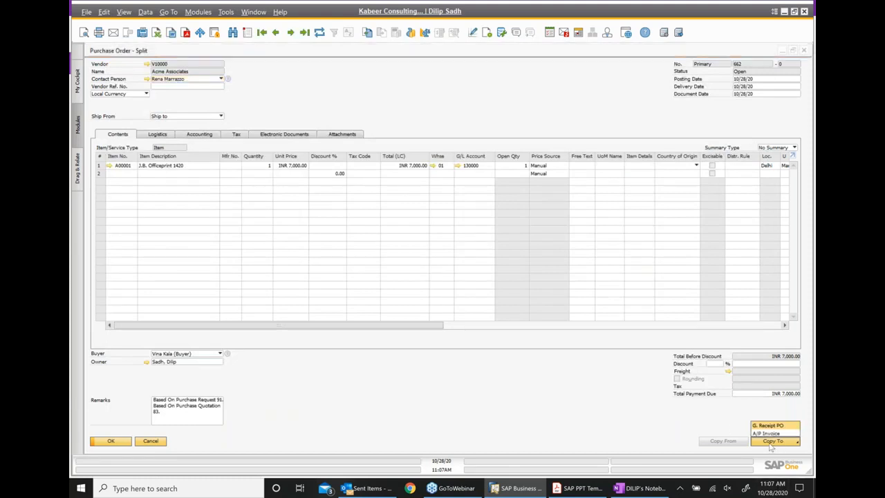
pyautogui.click(765, 433)
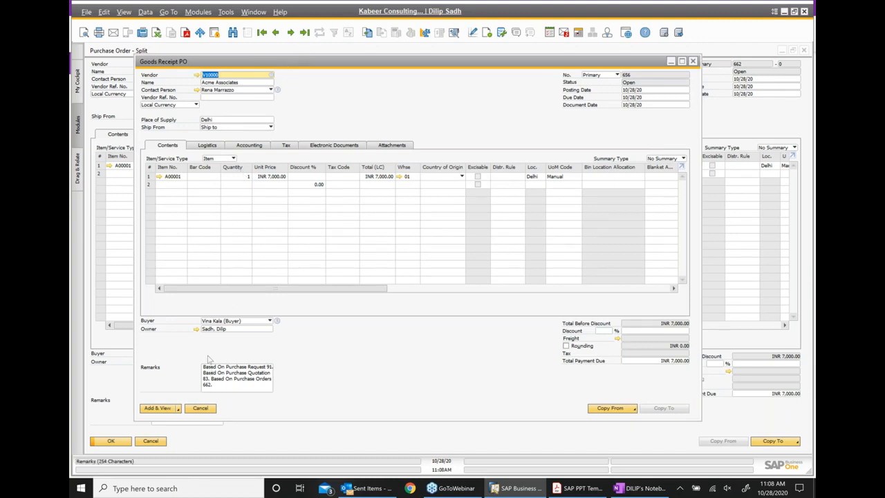
pyautogui.click(162, 409)
pyautogui.click(344, 255)
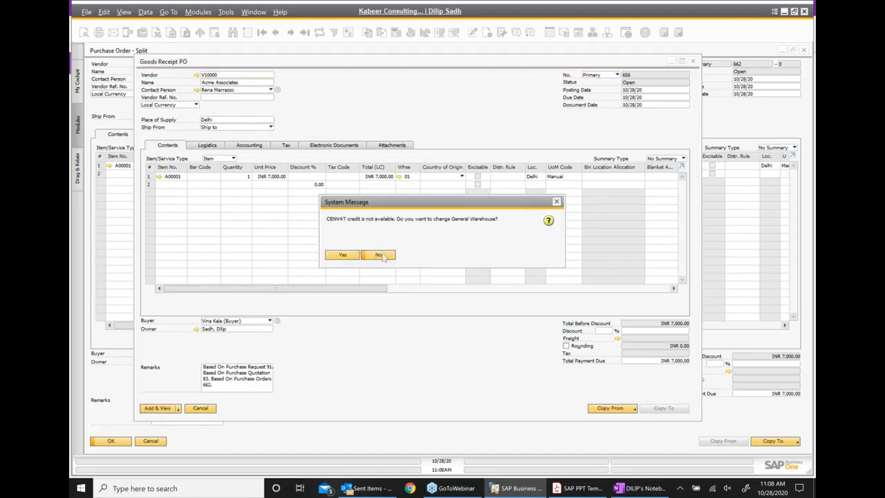
pyautogui.click(381, 255)
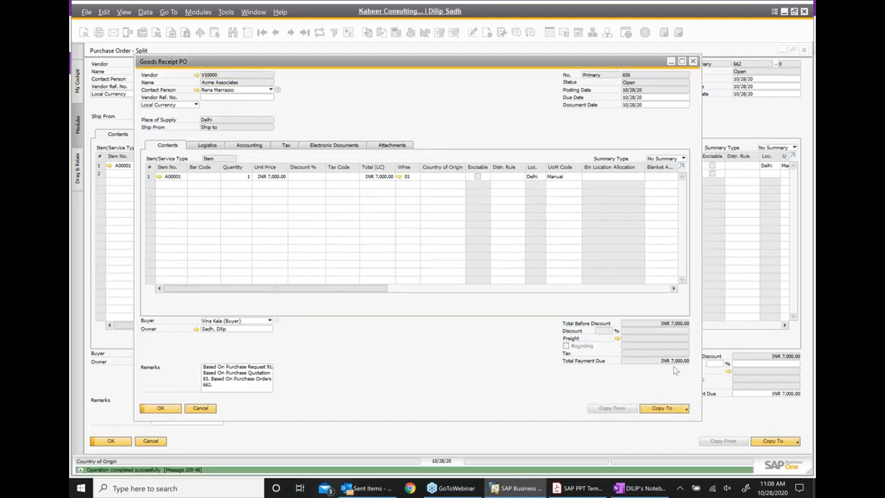
# - Copy the goods receipt PO to an A/P invoice and try to add it without changing the General Warehouse
pyautogui.click(663, 409)
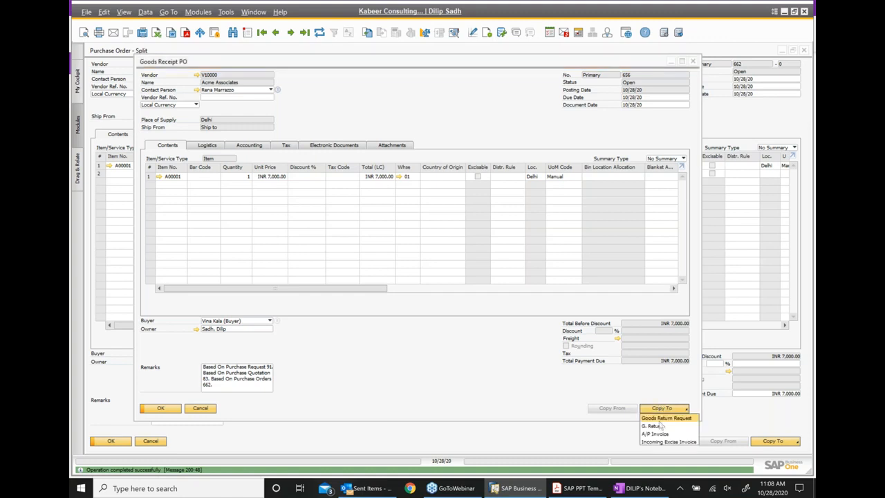
pyautogui.click(655, 435)
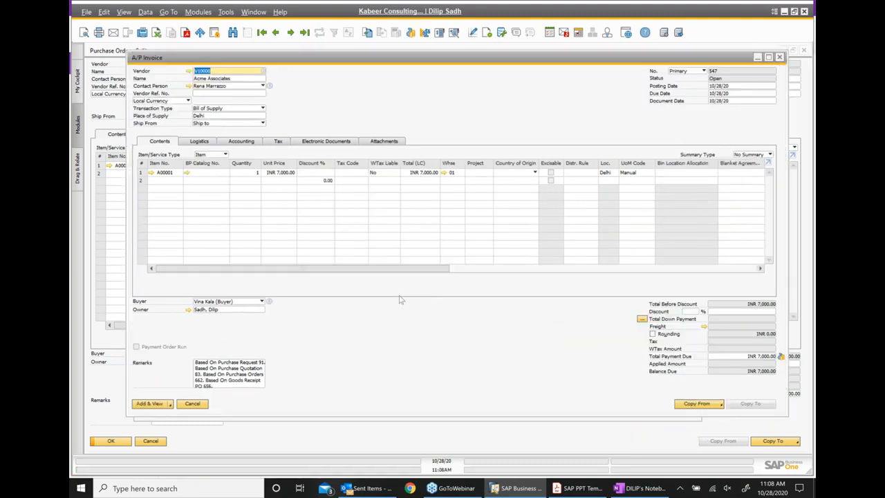
pyautogui.click(152, 404)
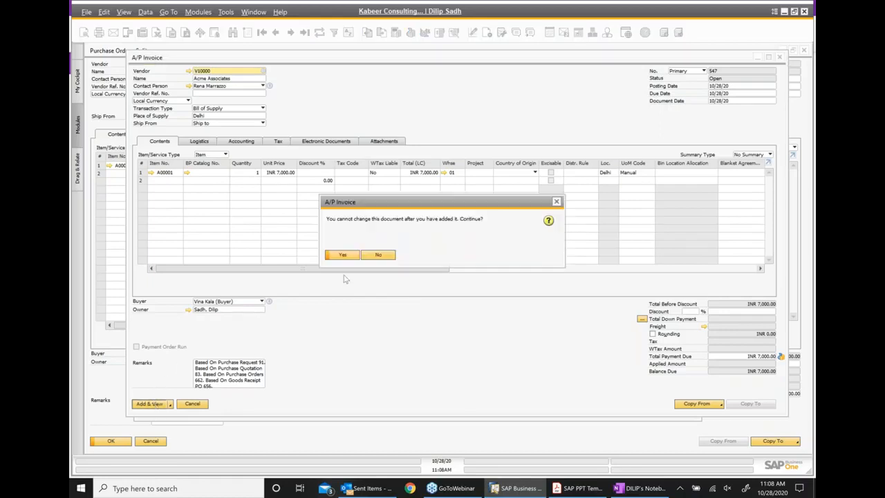
pyautogui.click(343, 255)
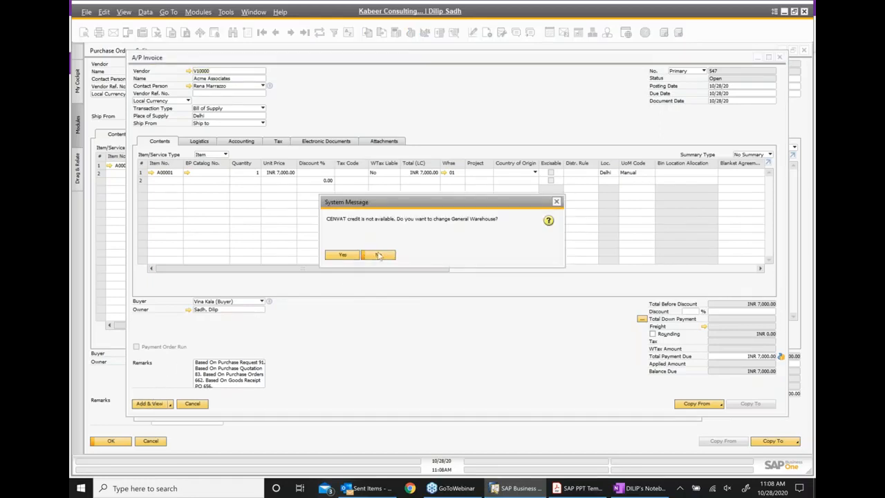
pyautogui.click(379, 255)
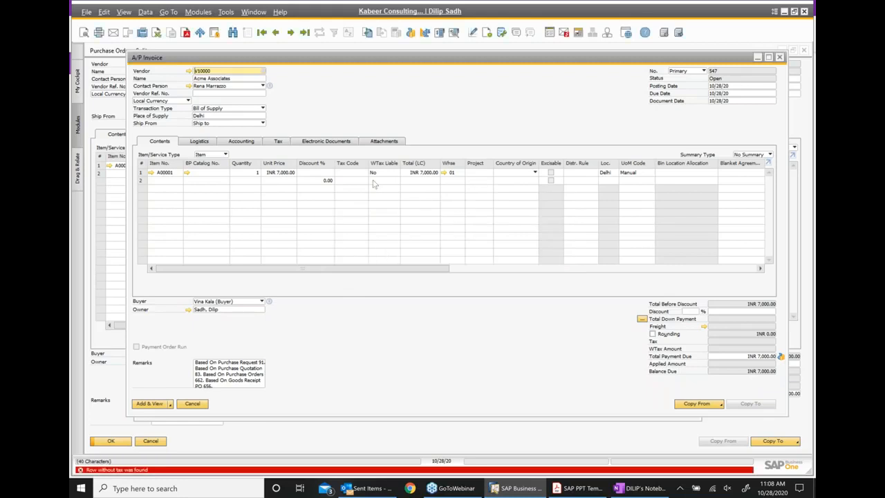
# - Assign tax code CST@4 to the A/P invoice line and add the invoice, keeping the General Warehouse
pyautogui.click(352, 173)
pyautogui.click(364, 174)
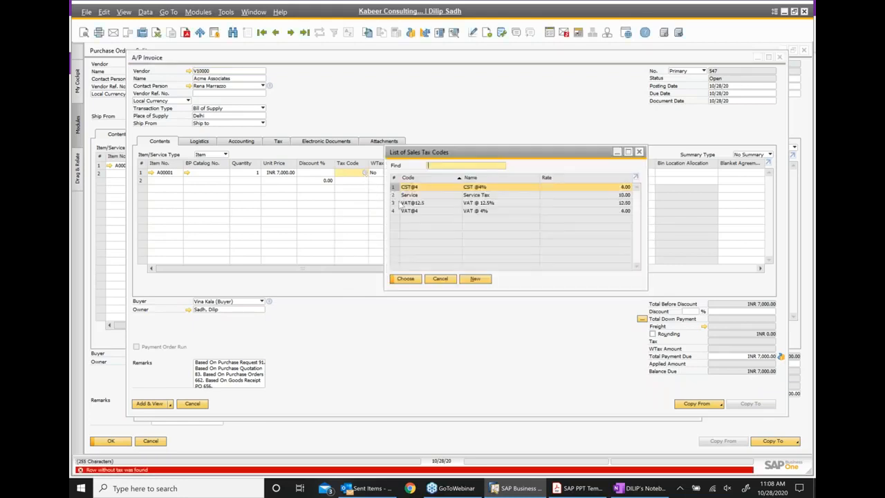
pyautogui.click(404, 280)
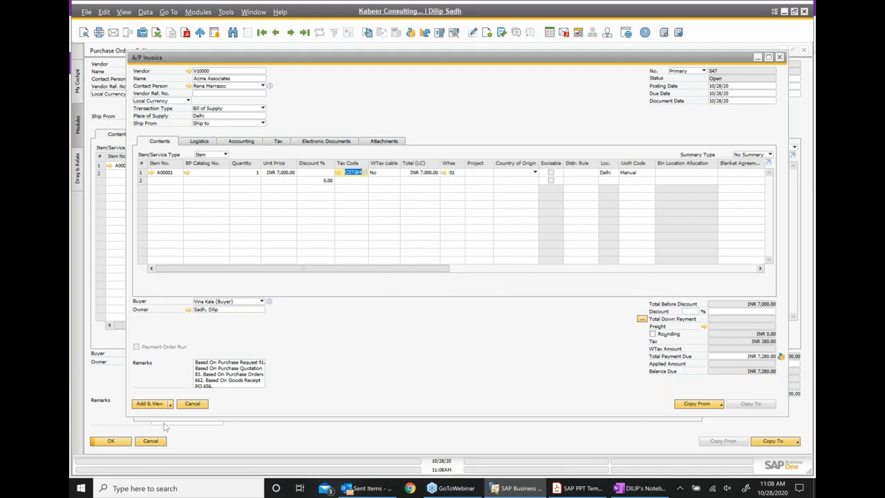
pyautogui.press('Return')
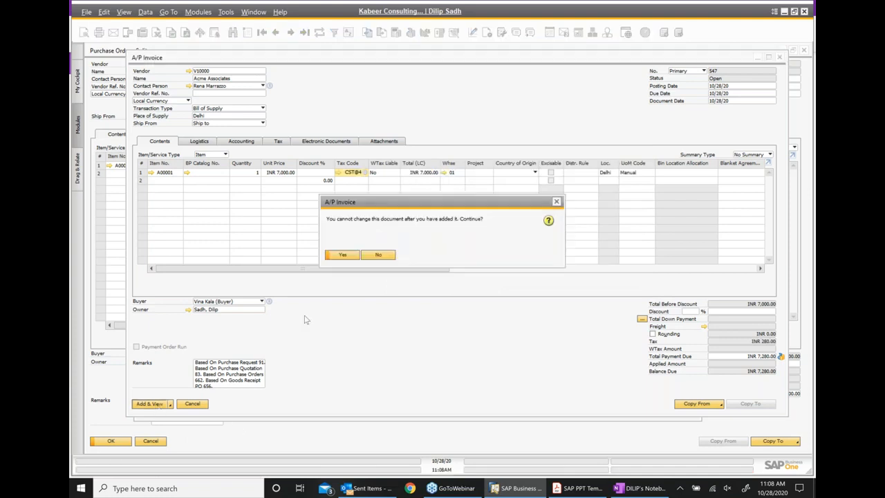
pyautogui.click(346, 256)
pyautogui.click(379, 255)
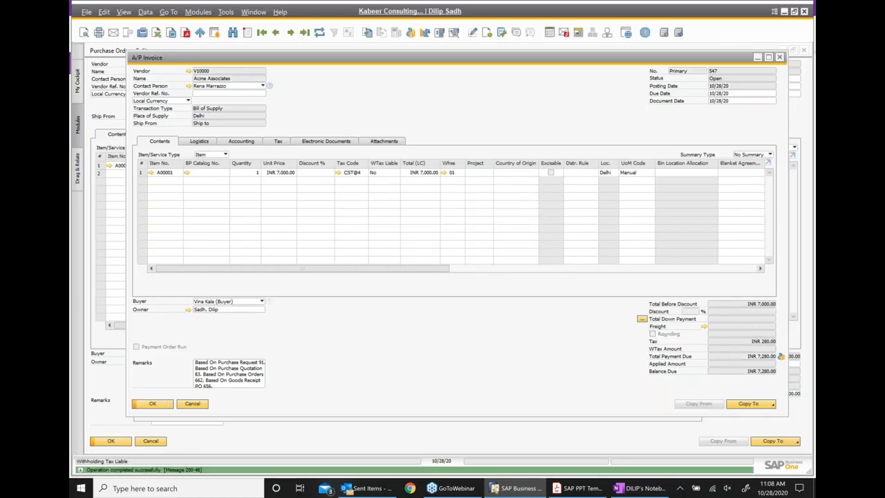
# - View the A/P invoice's relationship map, and close the map and the invoice
pyautogui.rightClick(425, 119)
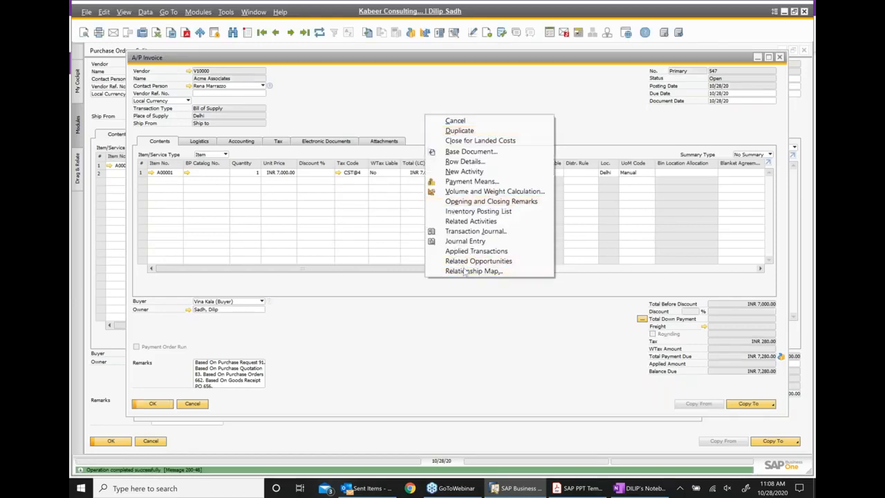
pyautogui.click(465, 271)
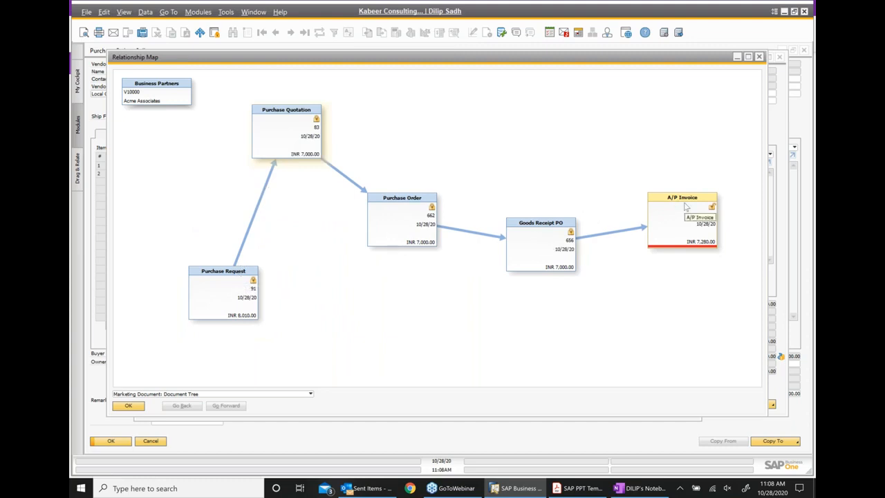
pyautogui.click(760, 57)
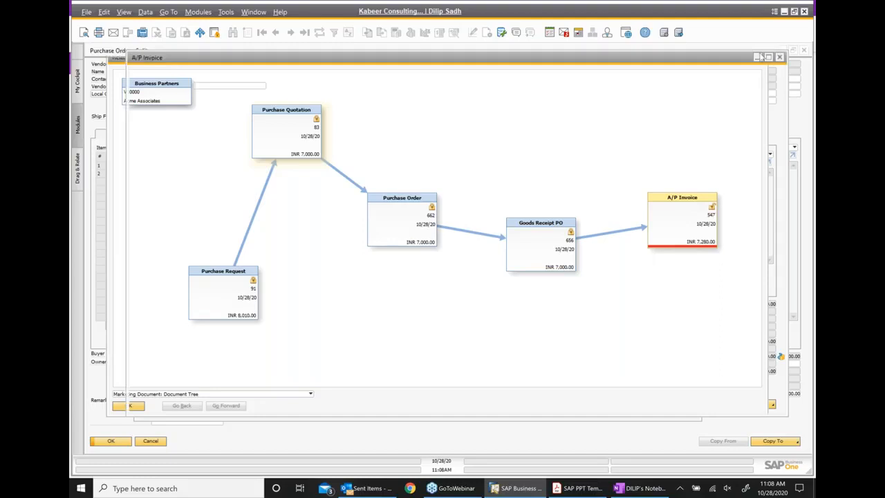
pyautogui.click(780, 57)
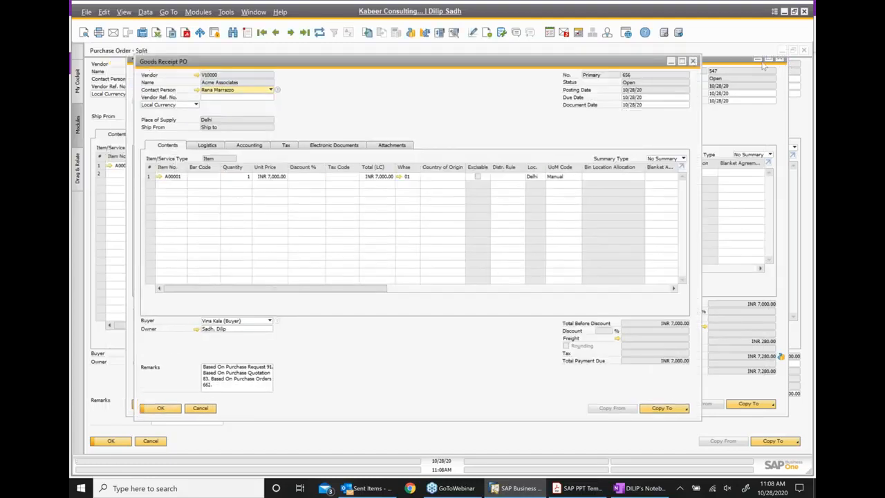
# - Close the goods receipt PO, purchase order, purchase quotation and any remaining purchasing document windows
pyautogui.click(756, 72)
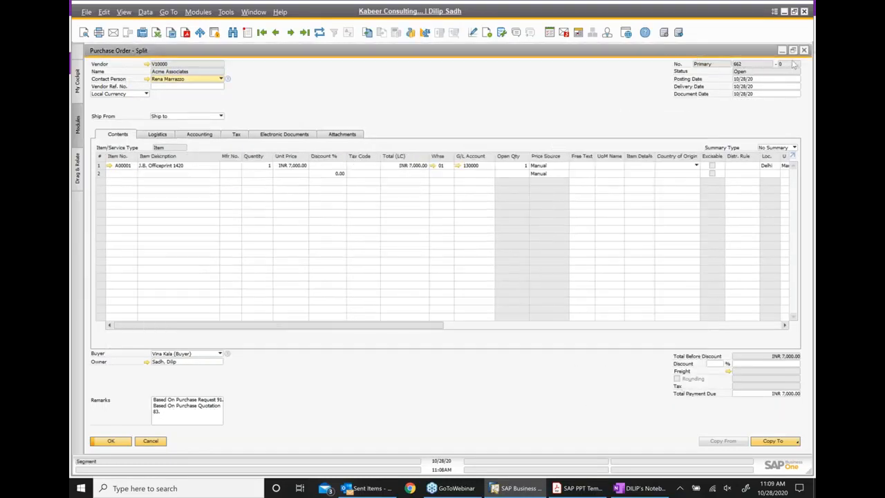
pyautogui.click(804, 53)
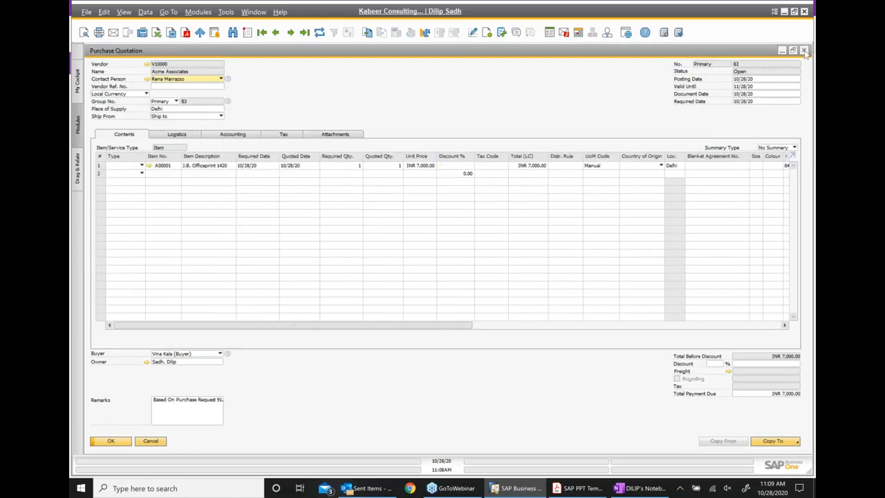
pyautogui.click(805, 53)
pyautogui.click(805, 51)
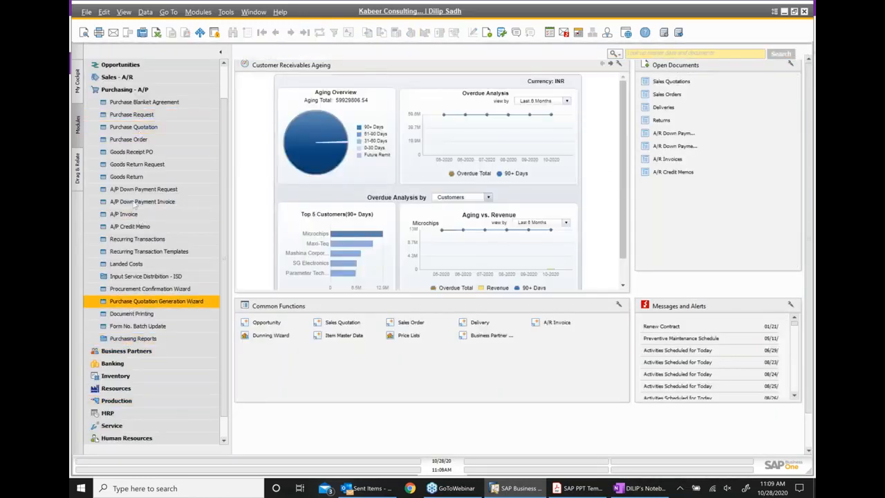
# - Collapse the Purchasing - A/P module and expand the Outgoing Payments functions of the Banking module
pyautogui.click(119, 90)
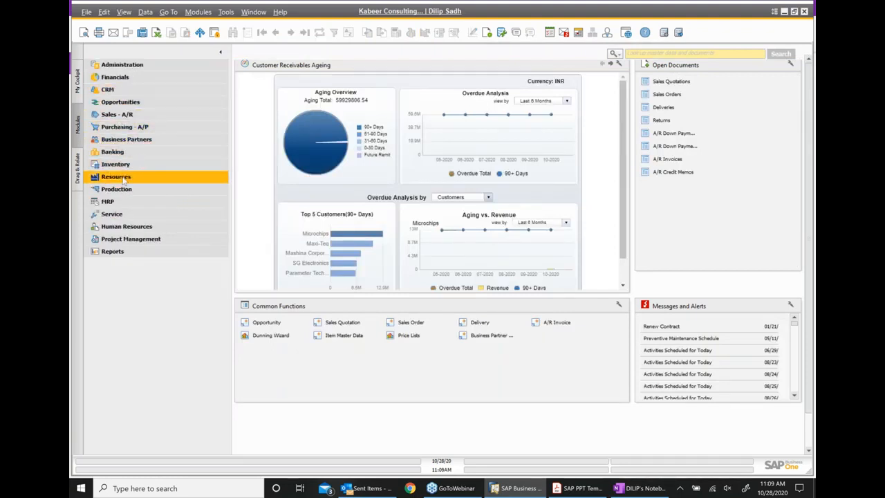
pyautogui.click(120, 153)
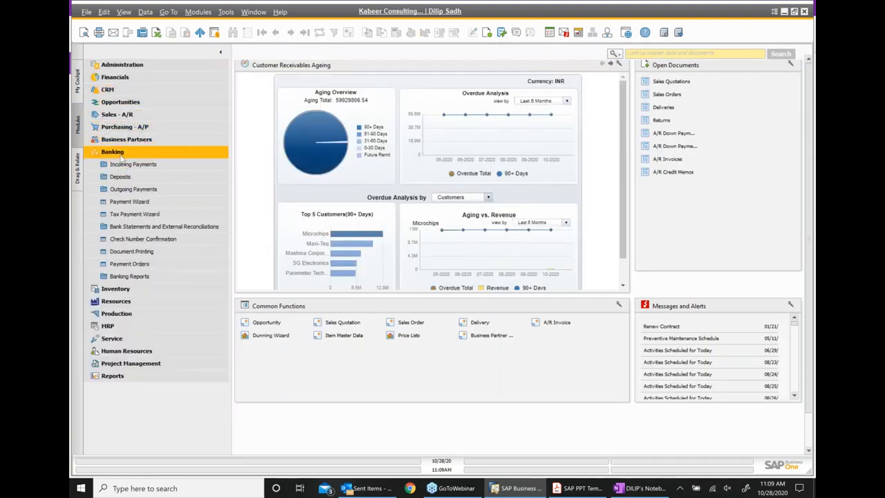
pyautogui.click(135, 190)
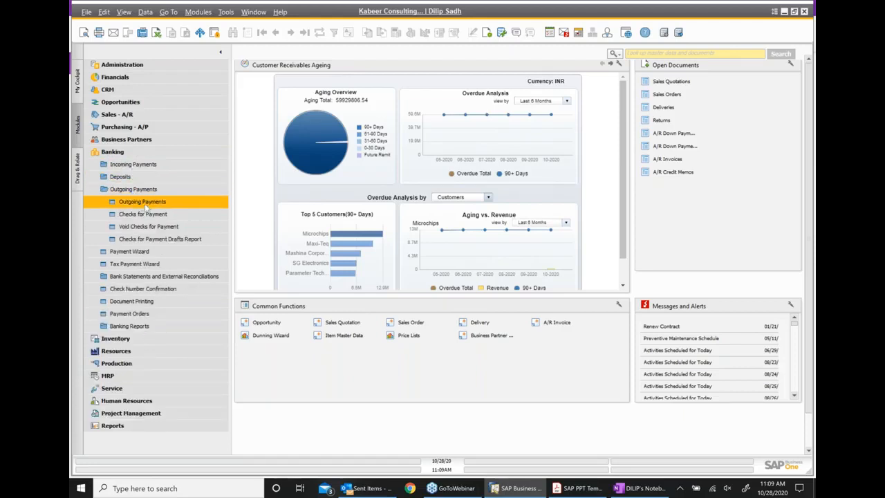
# - Start a new outgoing payment for the vendor Acme Associates
pyautogui.click(145, 202)
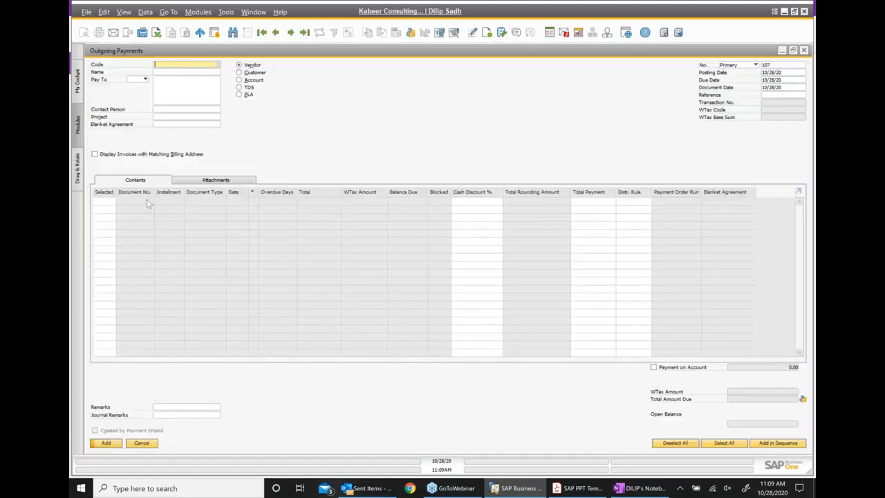
pyautogui.click(219, 64)
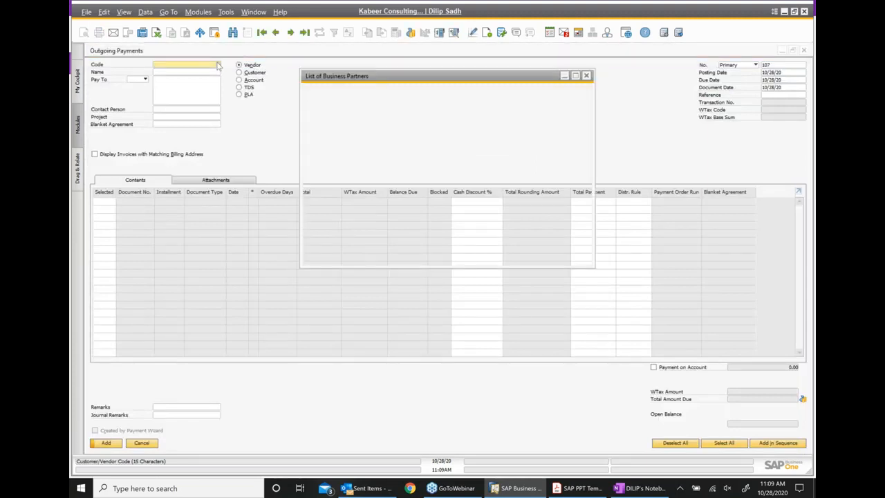
pyautogui.click(377, 136)
pyautogui.doubleClick(377, 136)
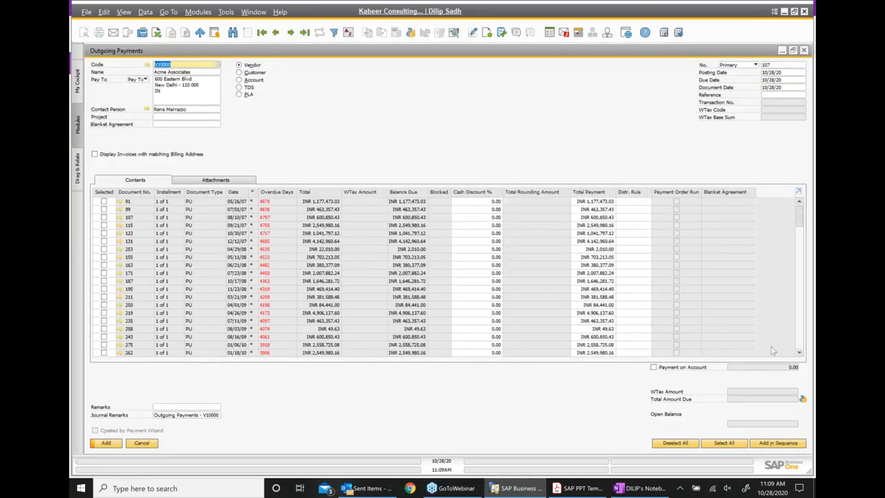
# - Select the vendor's open purchase invoice dated 10/28/20 for INR 7,280.00 for payment
pyautogui.click(801, 339)
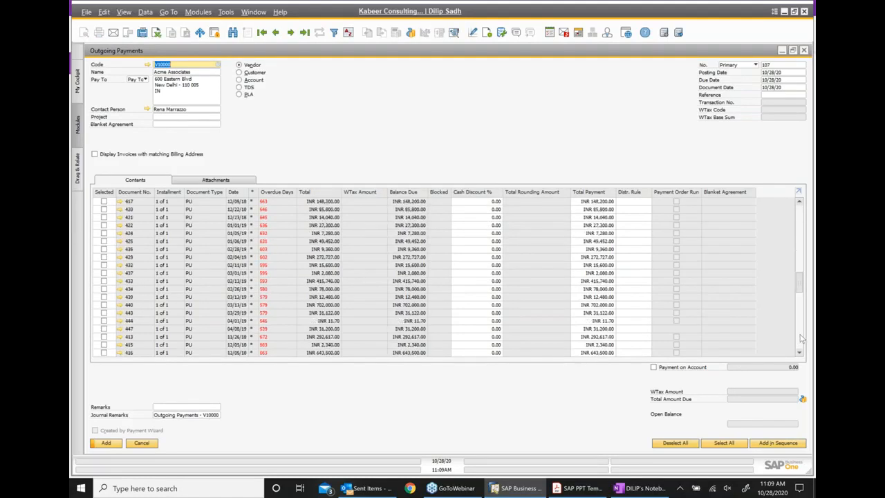
pyautogui.click(801, 339)
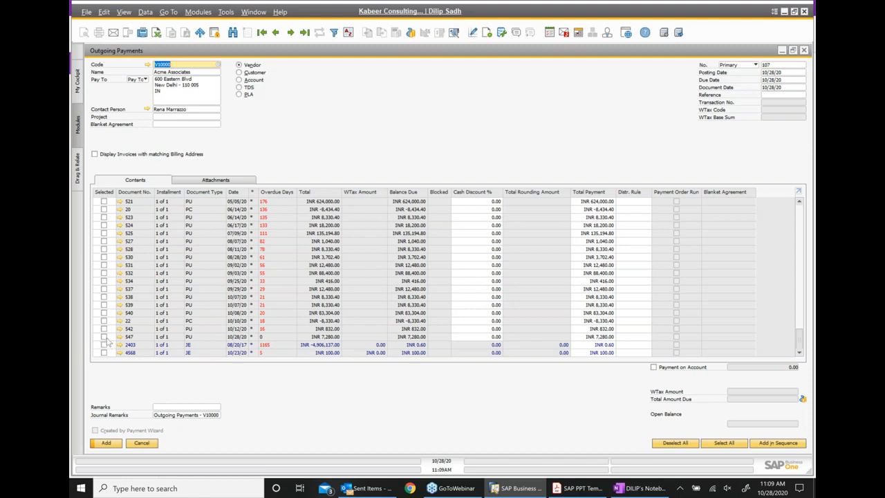
pyautogui.click(104, 336)
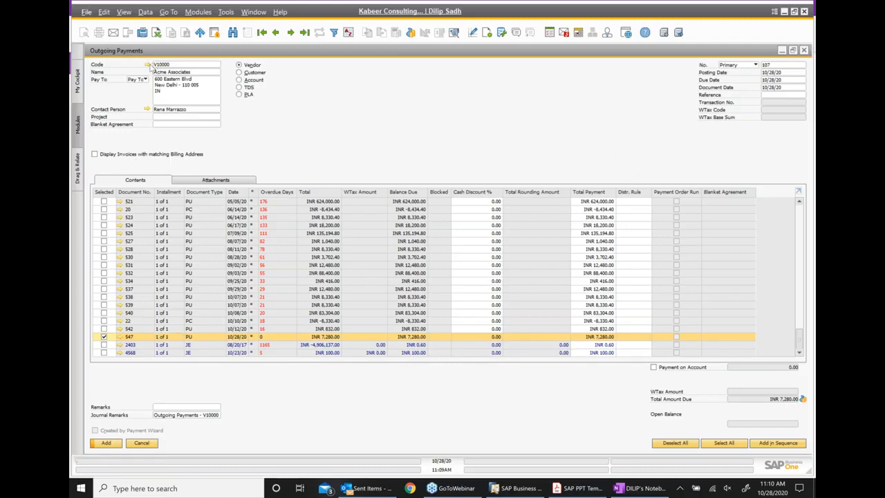
# - Open the vendor's master data from the payment and review its contact persons, addresses and payment terms
pyautogui.click(148, 64)
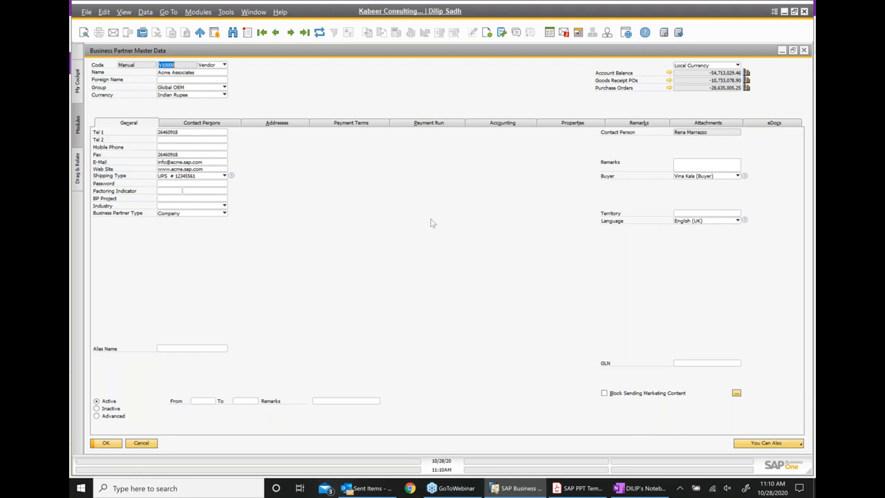
pyautogui.click(199, 125)
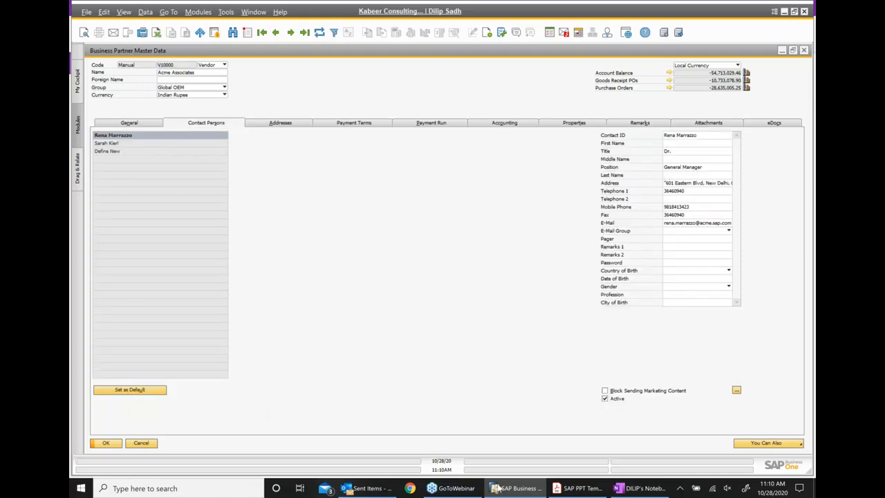
pyautogui.click(300, 124)
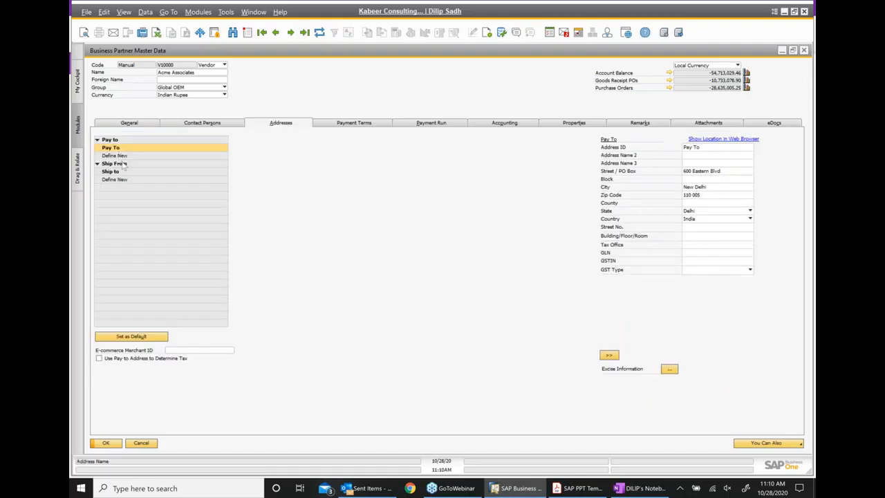
pyautogui.click(349, 123)
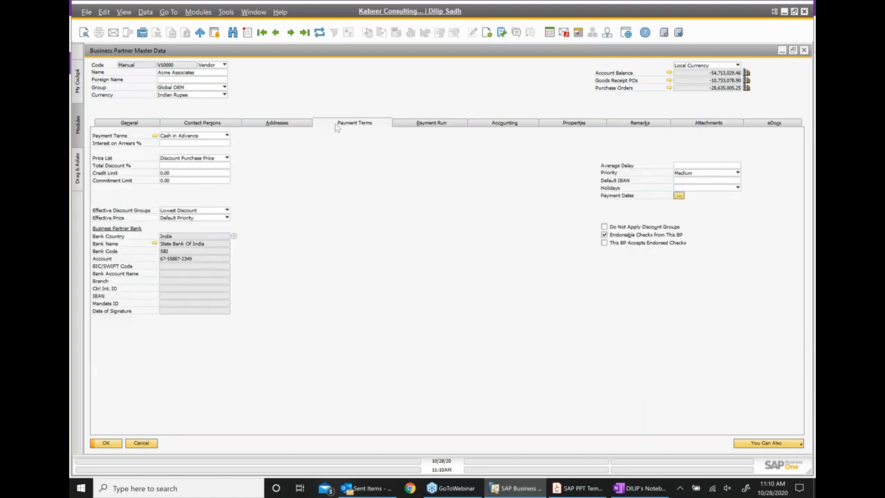
# - Change the vendor's payment terms to N30 and apply the associated terms to the business partner
pyautogui.click(227, 137)
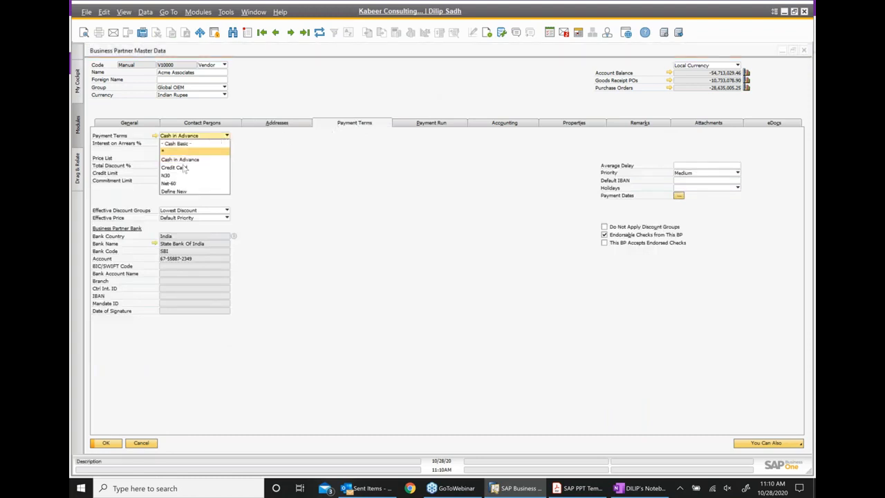
pyautogui.click(179, 174)
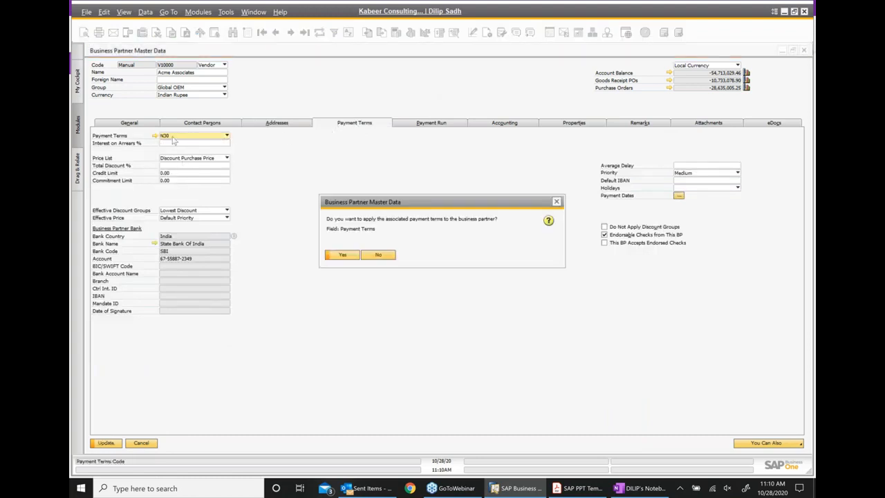
pyautogui.click(343, 255)
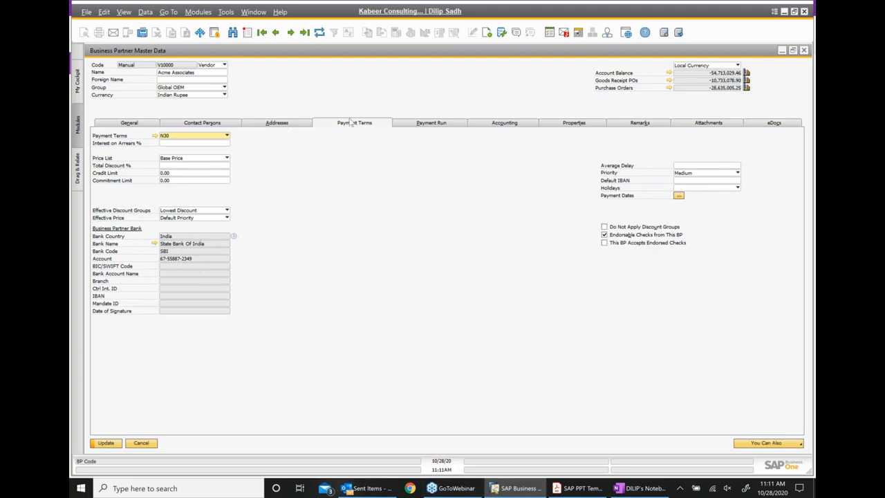
# - Examine the vendor's payment run settings, bank setup and accounting data, and close the master record without saving changes
pyautogui.click(441, 125)
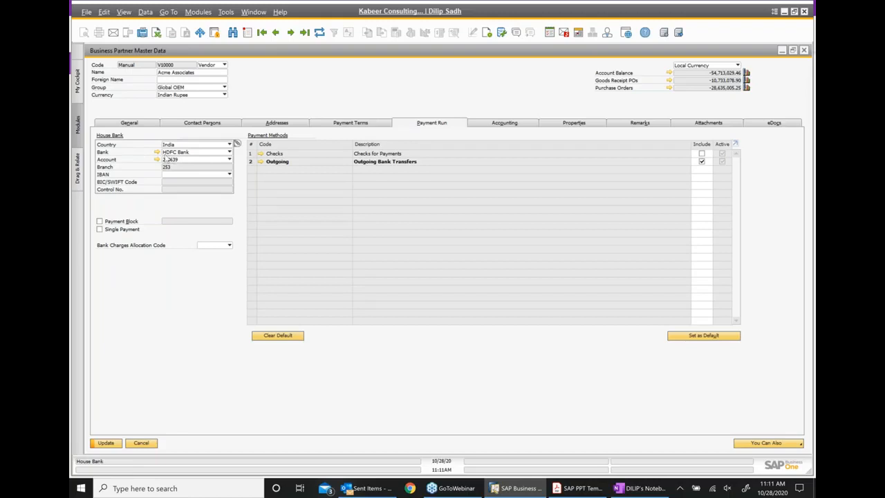
pyautogui.click(157, 153)
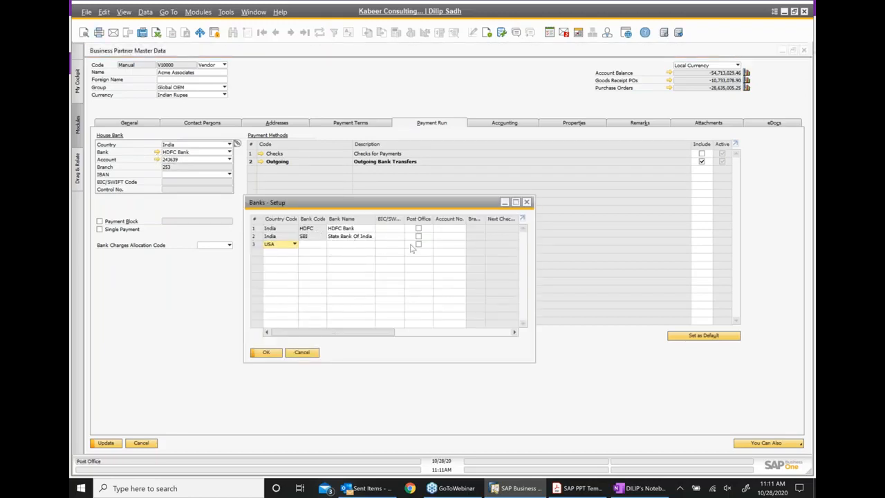
pyautogui.click(522, 203)
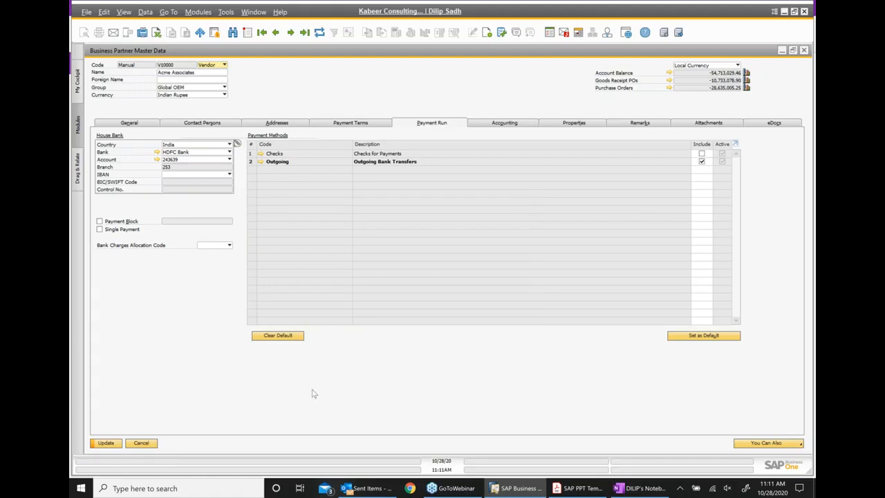
pyautogui.click(505, 128)
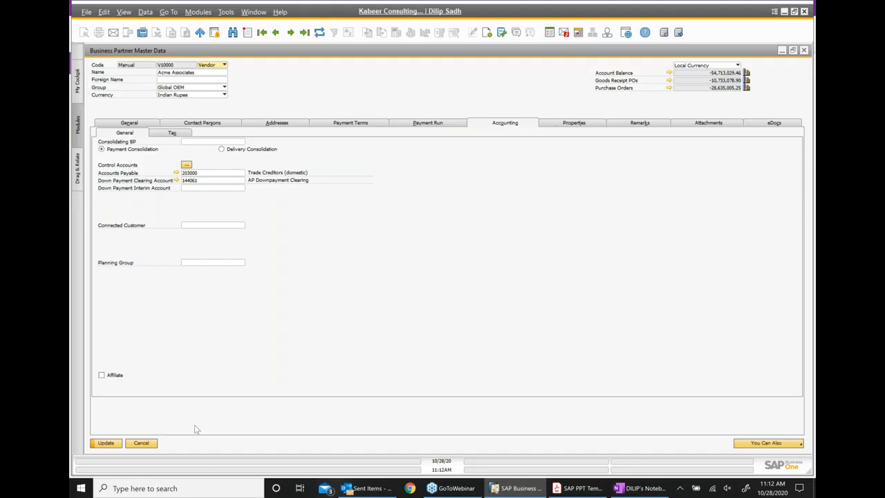
pyautogui.click(803, 50)
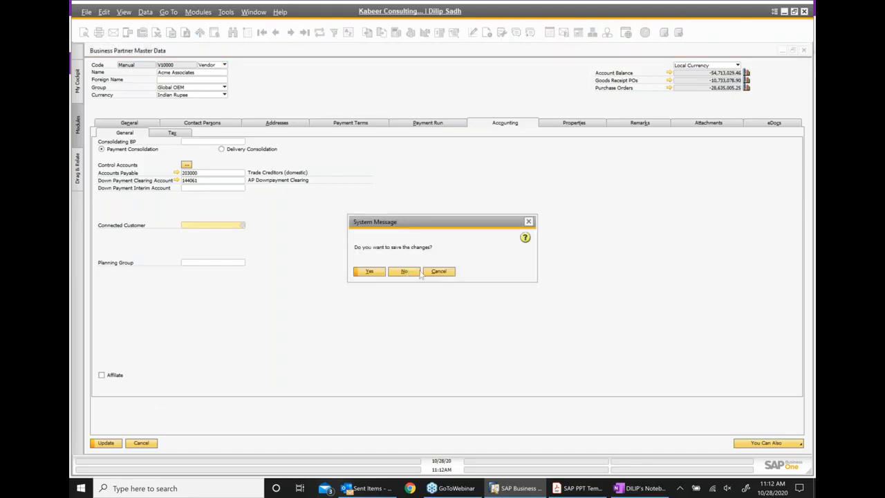
pyautogui.click(419, 274)
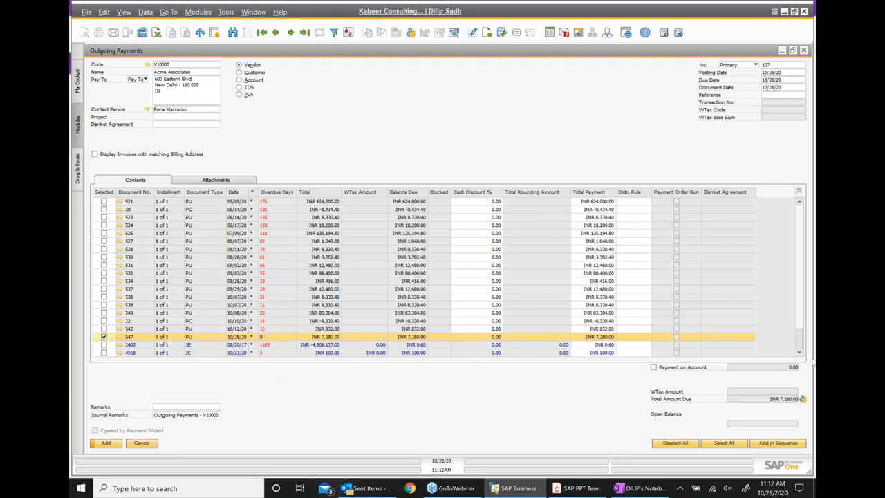
# - Enter a check of INR 7,280 as the payment means for the outgoing payment
pyautogui.click(803, 400)
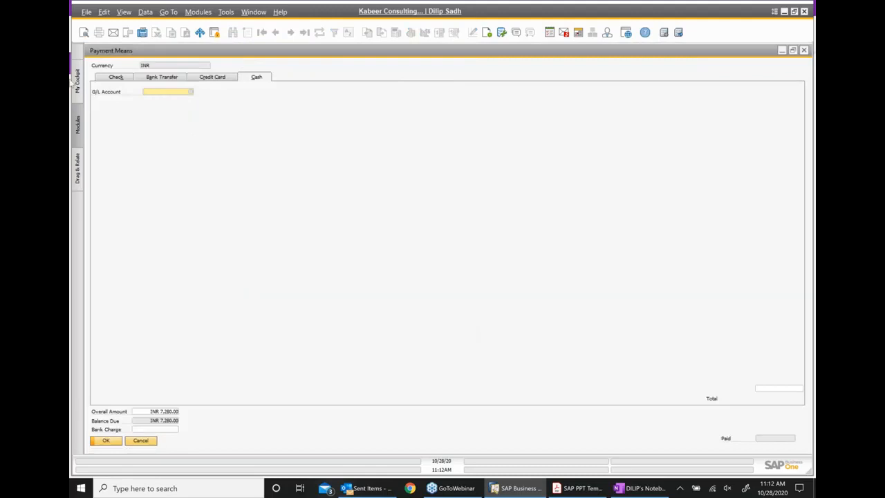
pyautogui.click(116, 76)
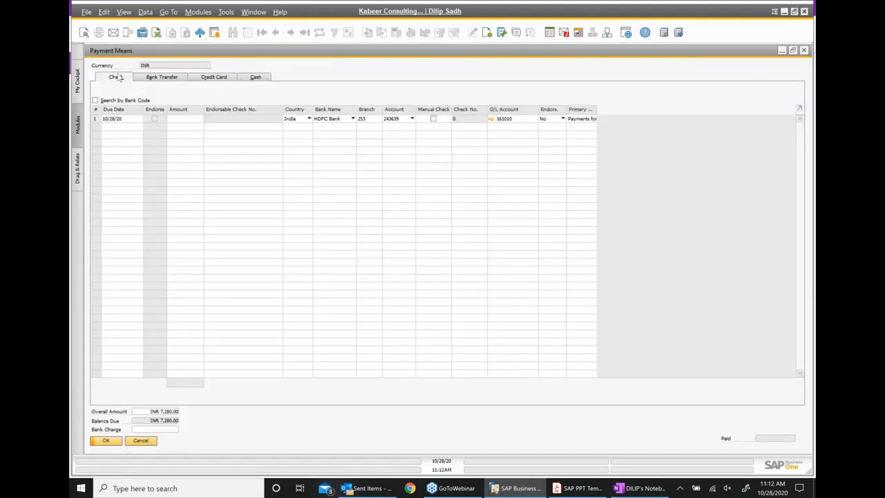
pyautogui.click(182, 122)
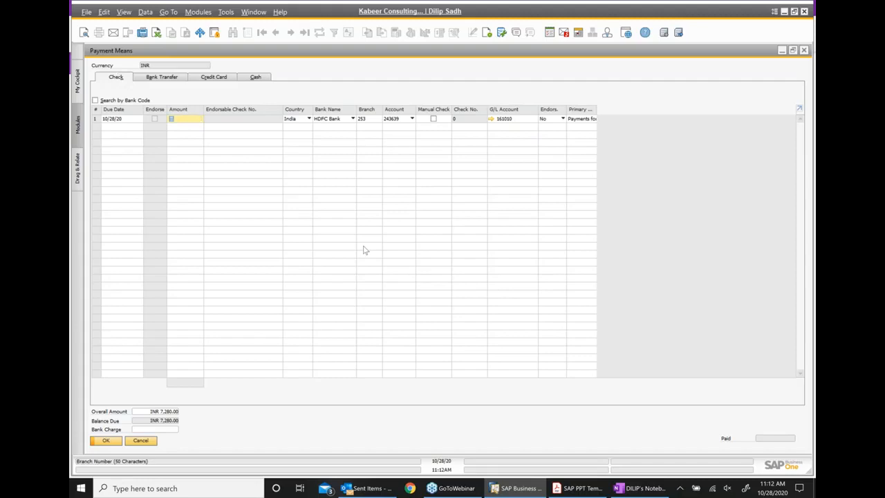
pyautogui.write('7280')
pyautogui.click(170, 430)
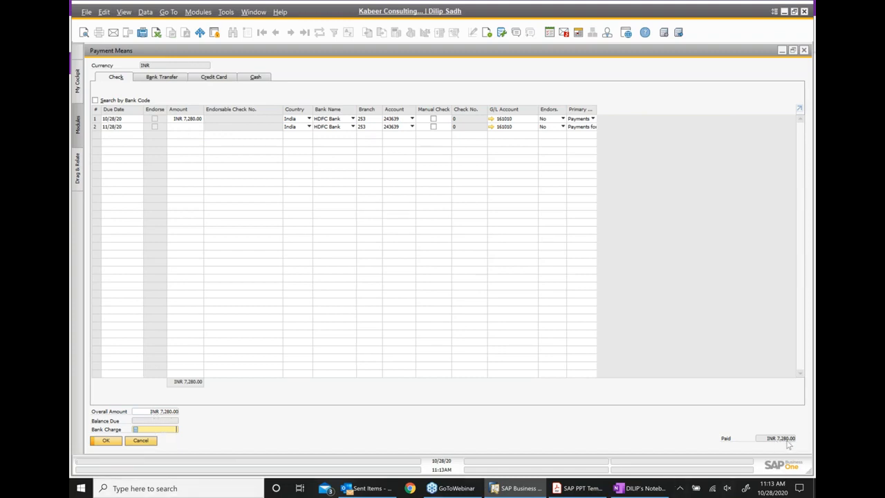
# - Accept the payment means and add the outgoing payment permanently
pyautogui.click(113, 443)
pyautogui.click(109, 442)
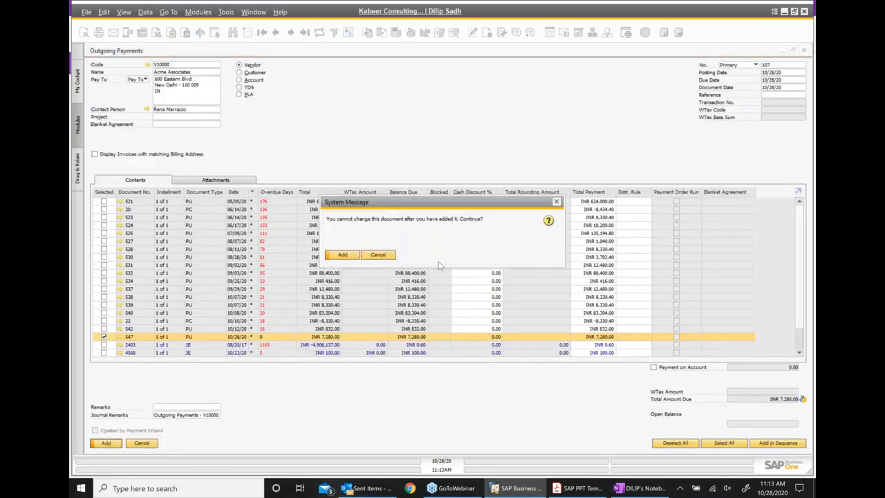
pyautogui.click(349, 257)
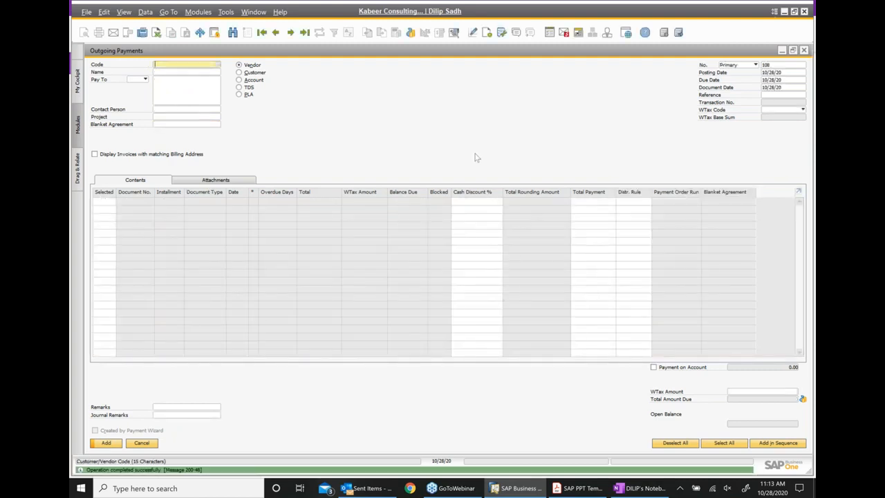
# - Bring up the outgoing payment just added and display its relationship map
pyautogui.click(276, 32)
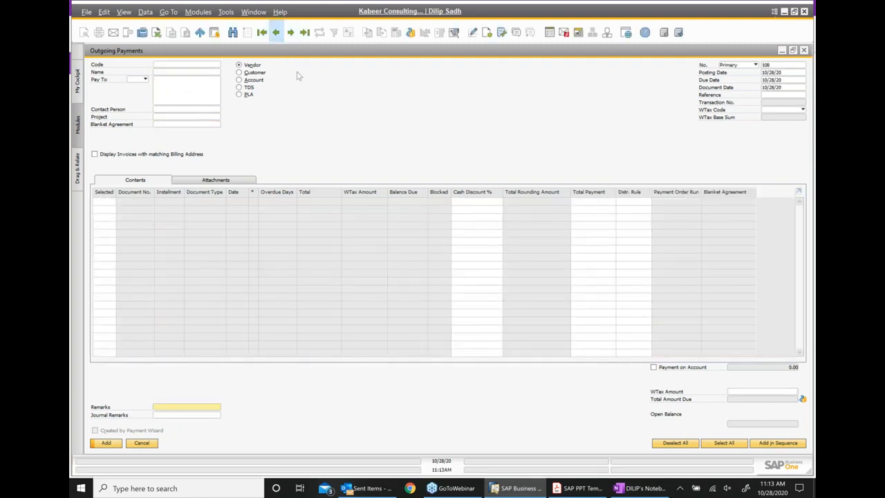
pyautogui.rightClick(398, 112)
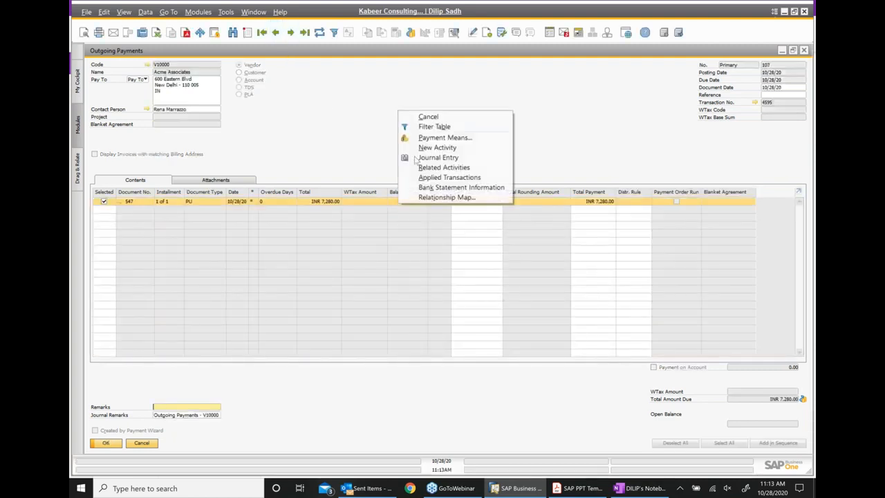
pyautogui.click(434, 198)
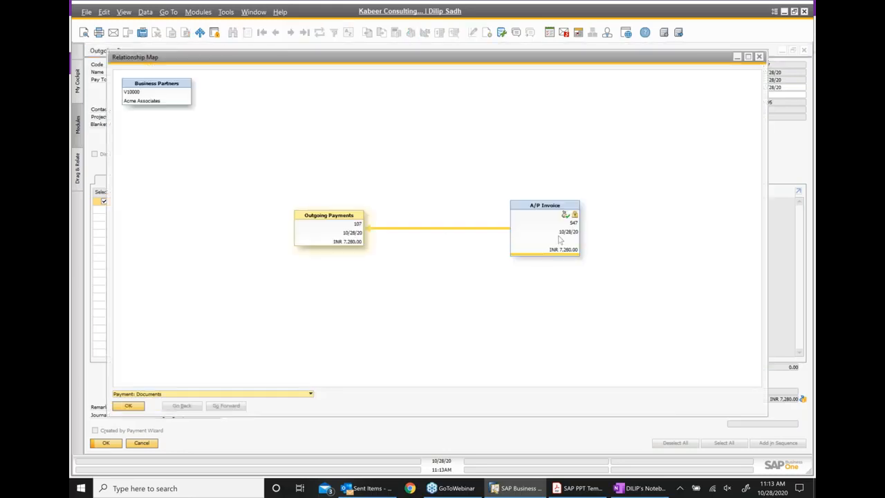
# - Open the linked A/P invoice, examine its document chain in the relationship map, and close all the open windows
pyautogui.doubleClick(560, 238)
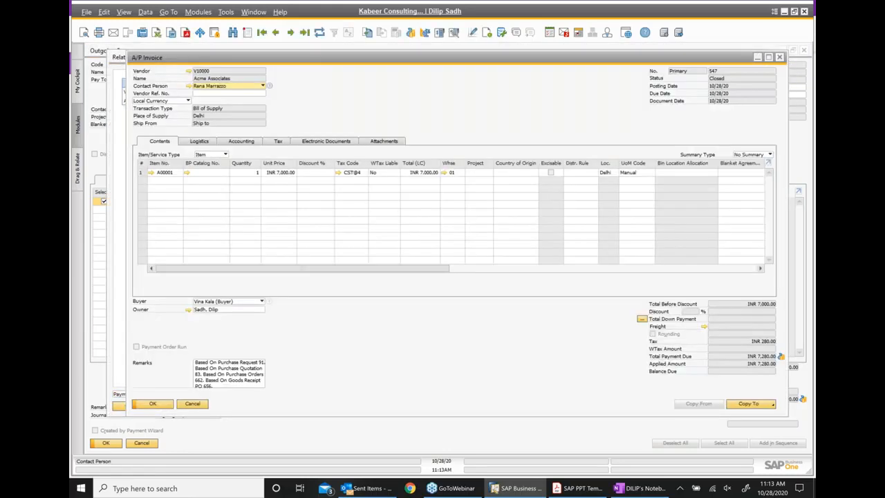
pyautogui.rightClick(448, 127)
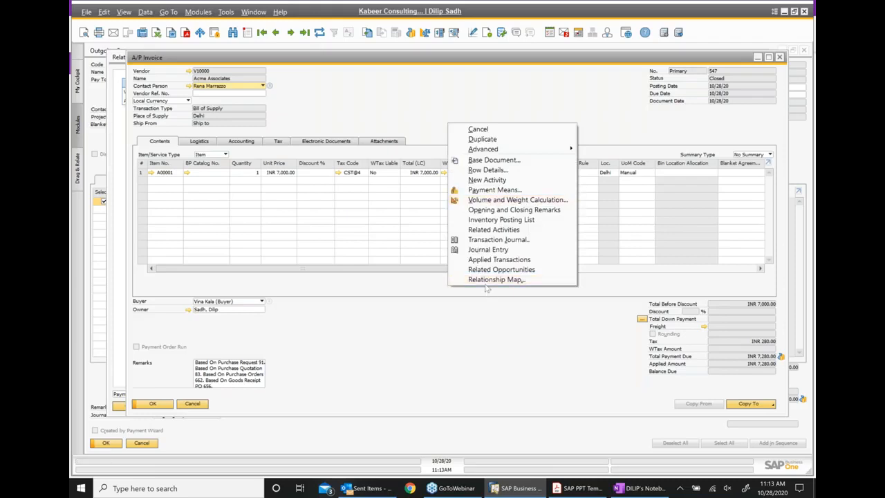
pyautogui.click(487, 282)
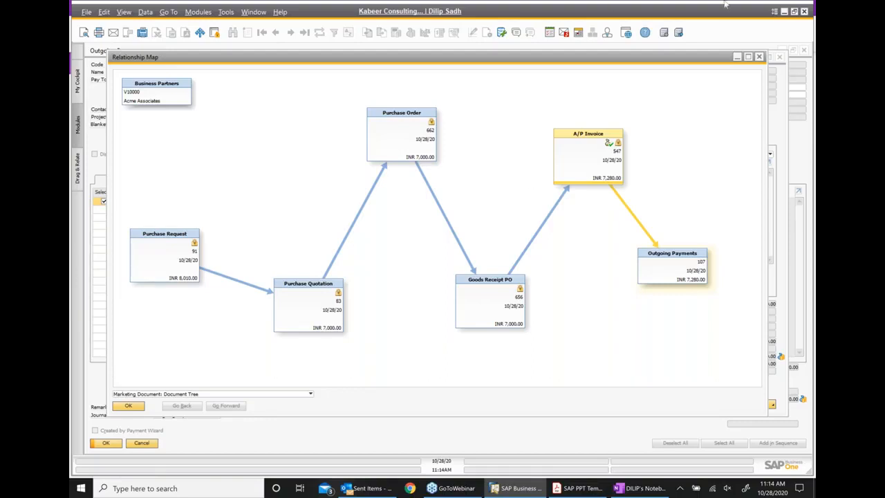
pyautogui.click(759, 57)
pyautogui.click(780, 57)
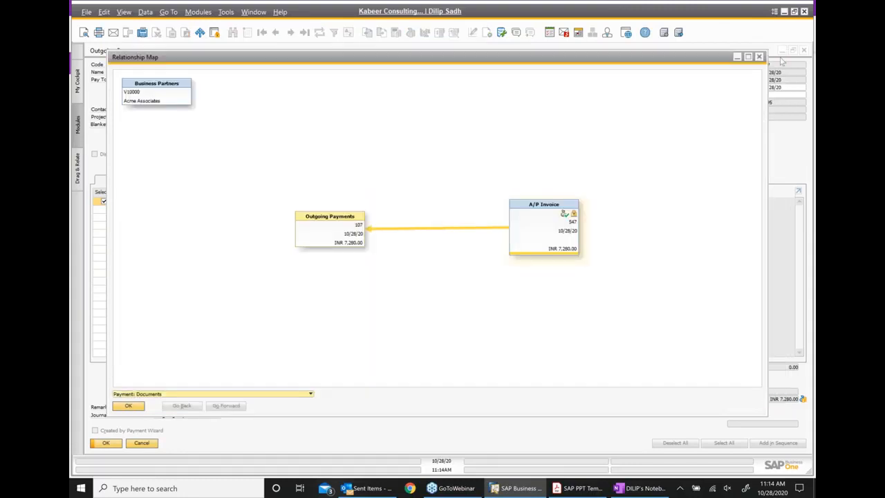
pyautogui.click(760, 58)
pyautogui.click(803, 51)
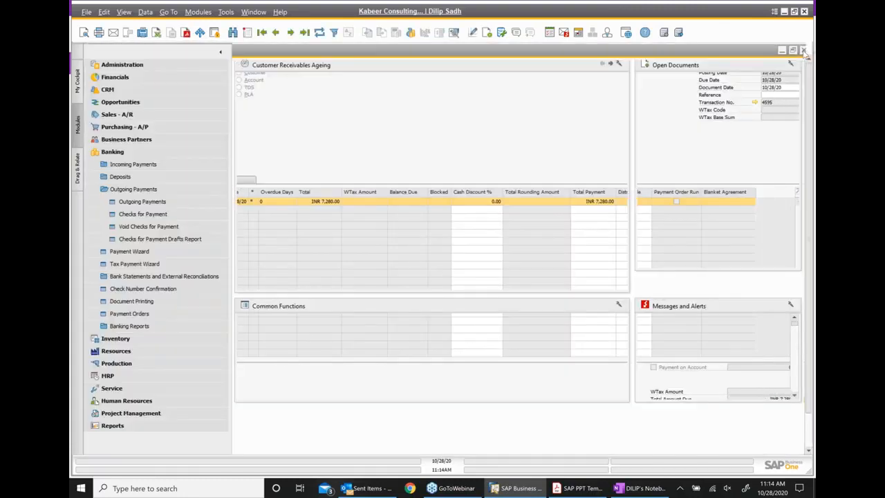
# - Switch to the OneNote class notes and add a non-bold sub-bullet "Purchase request" under "End to end Purchase cycle"
pyautogui.click(642, 488)
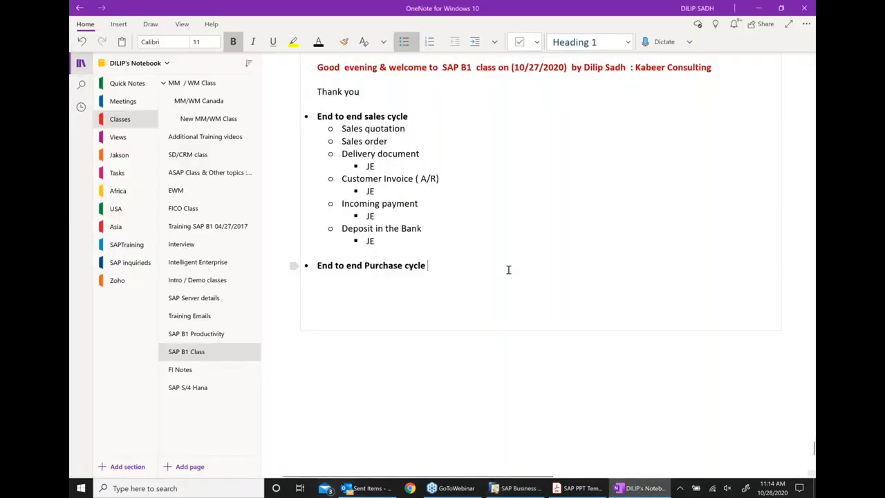
pyautogui.press('Return')
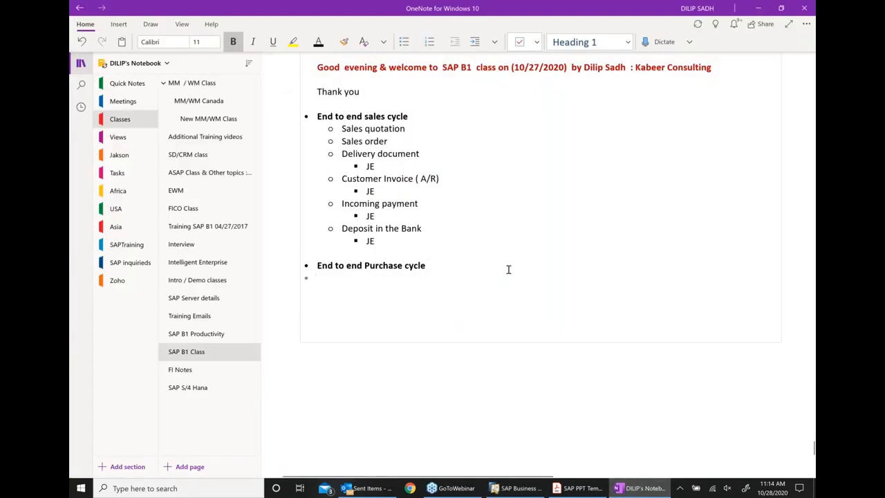
pyautogui.click(473, 43)
pyautogui.write('Purchase ')
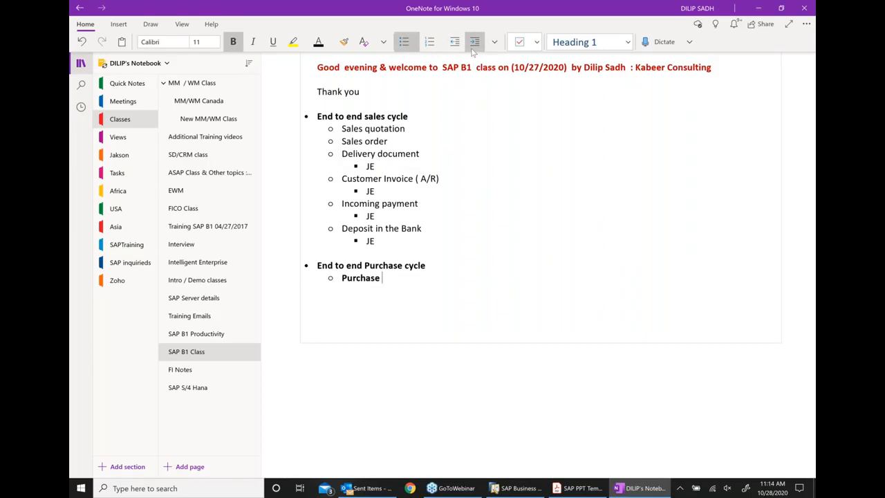
pyautogui.write('request')
pyautogui.moveTo(416, 278); pyautogui.dragTo(338, 273)
pyautogui.click(366, 258)
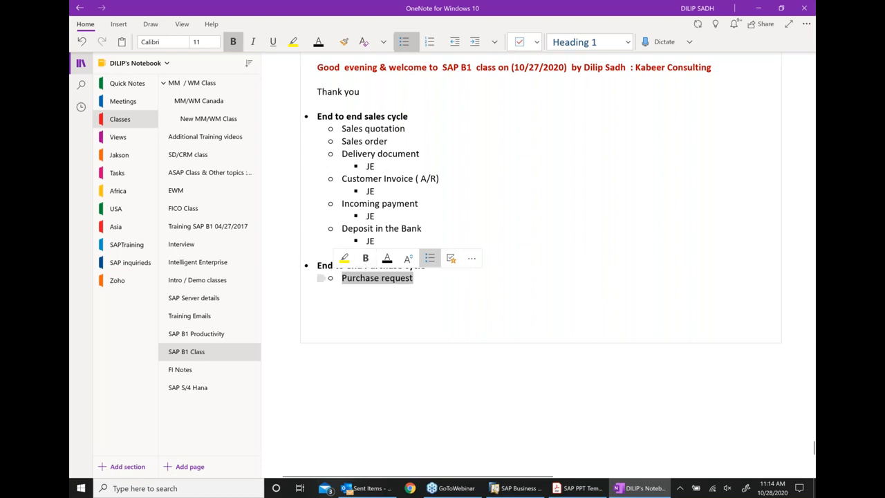
# - Add the sub-bullets "Purchase quotation", "Purchase order" and "GRPO" below "Purchase request"
pyautogui.click(427, 278)
pyautogui.press('Return')
pyautogui.write('Purchase ')
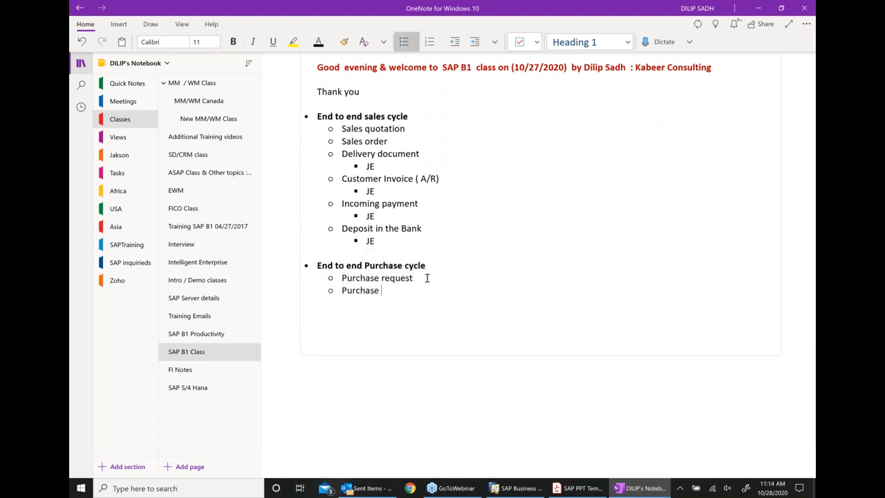
pyautogui.write('quotation')
pyautogui.press('Return')
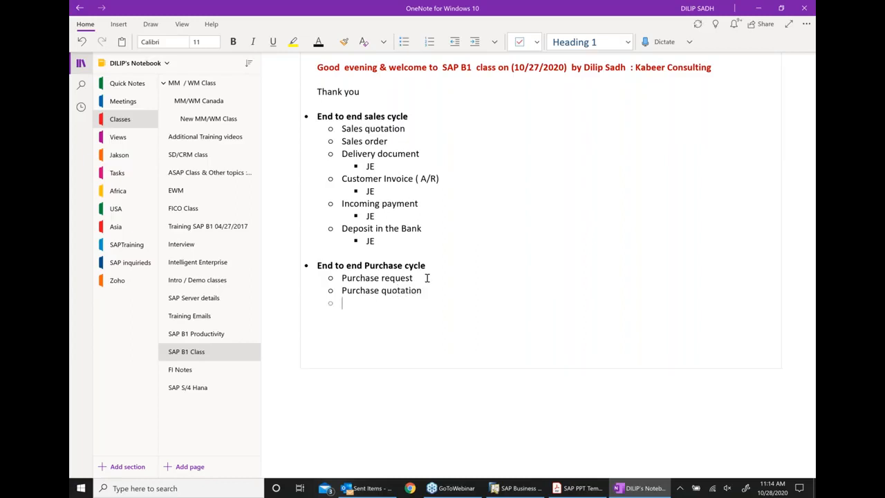
pyautogui.write('Purchas')
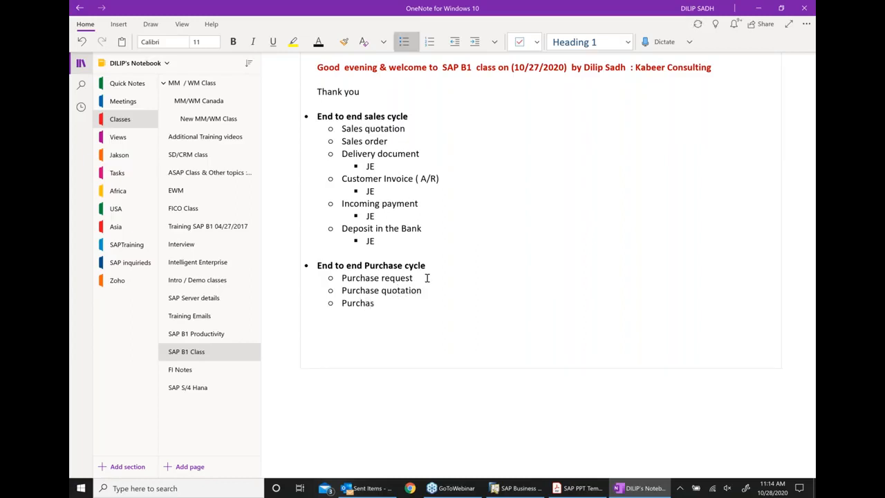
pyautogui.write('e orde')
pyautogui.press('Return')
pyautogui.write('G')
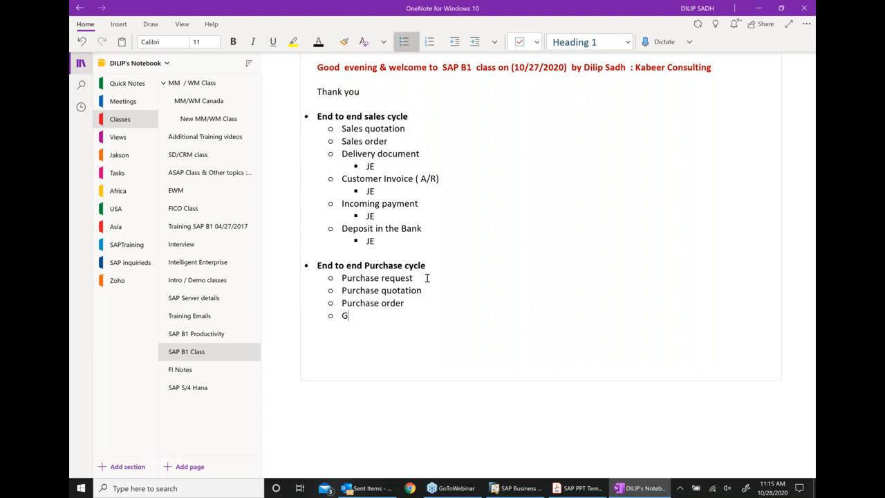
pyautogui.write('RPO')
# - Add the sub-bullet "AP Invoice ( Vendor)" below "GRPO", correcting the spelling of "Invoice"
pyautogui.press('Return')
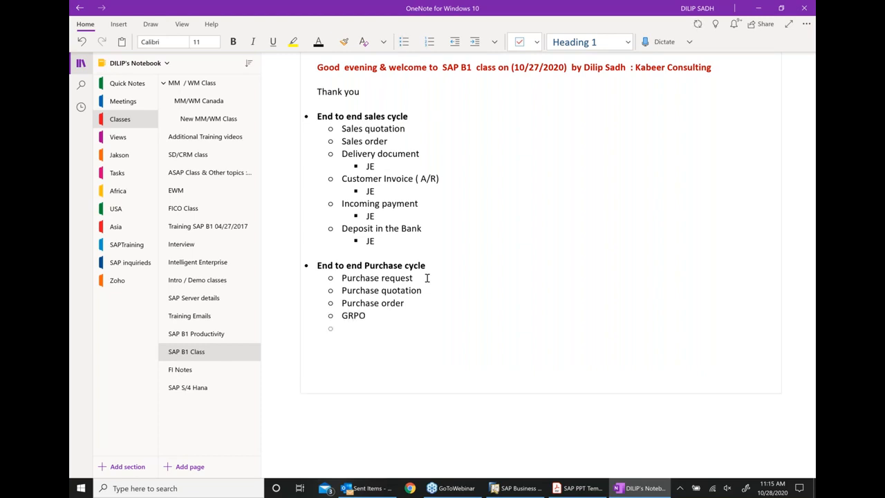
pyautogui.write('AP V')
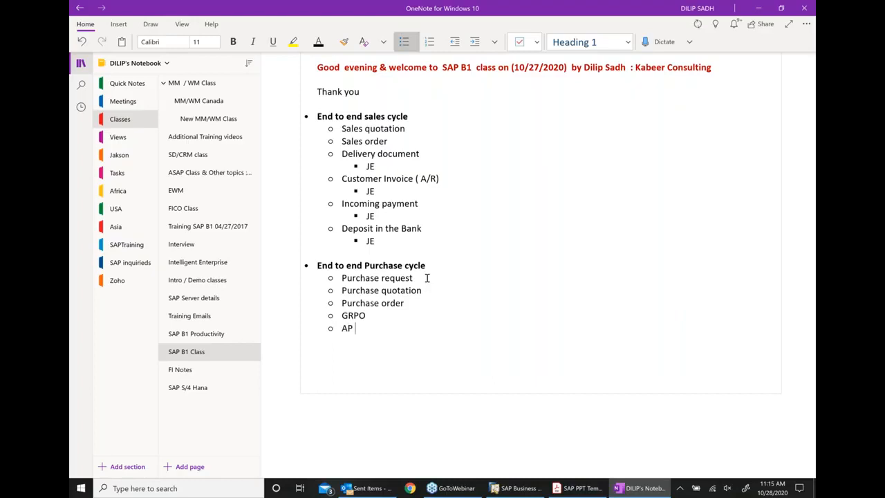
pyautogui.press('BackSpace')
pyautogui.write('iN')
pyautogui.press('BackSpace')
pyautogui.press('BackSpace')
pyautogui.write('Inovice  ( Vend')
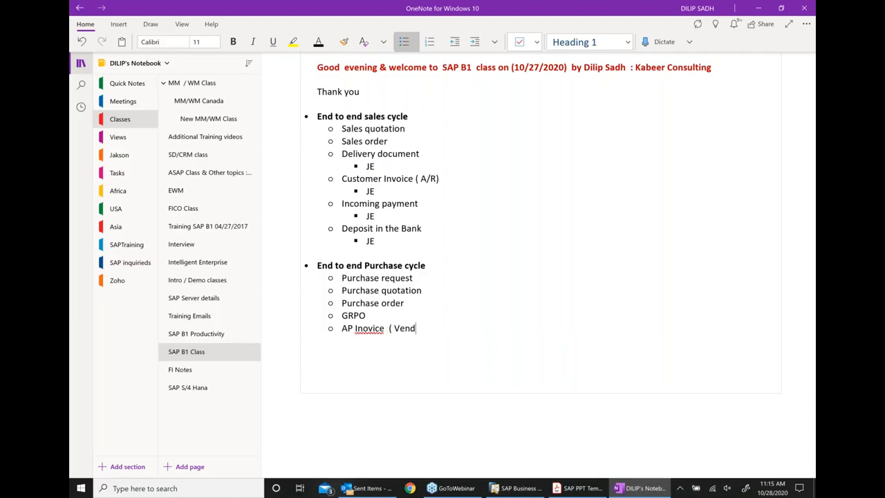
pyautogui.write('or)')
pyautogui.rightClick(374, 328)
pyautogui.click(537, 150)
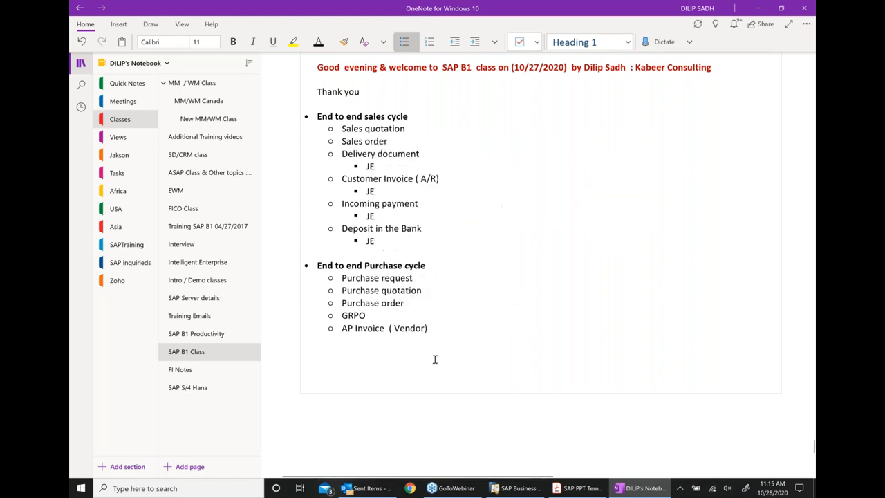
# - Add the sub-bullet "Outcoming payment" below "AP Invoice ( Vendor)"
pyautogui.press('Return')
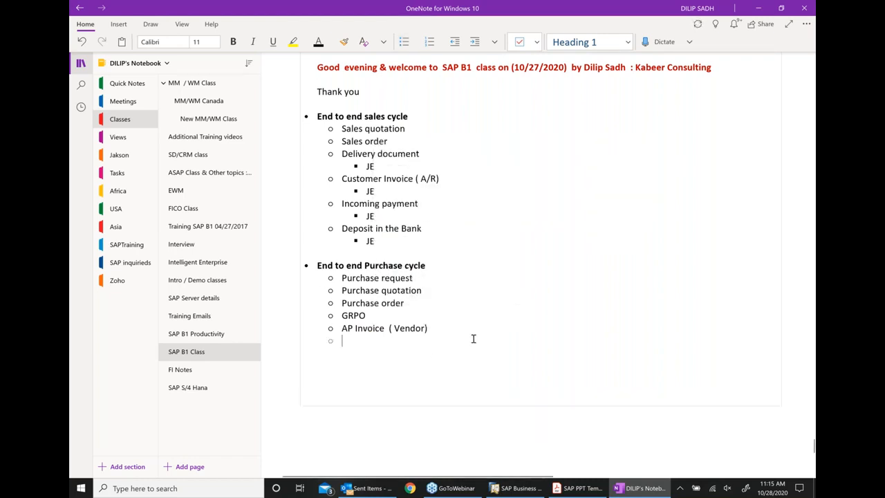
pyautogui.write('Ou')
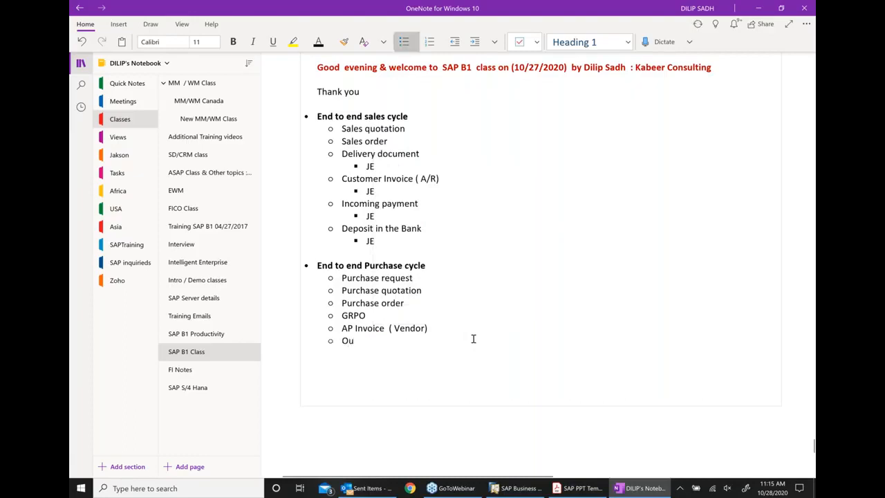
pyautogui.write('tcoming')
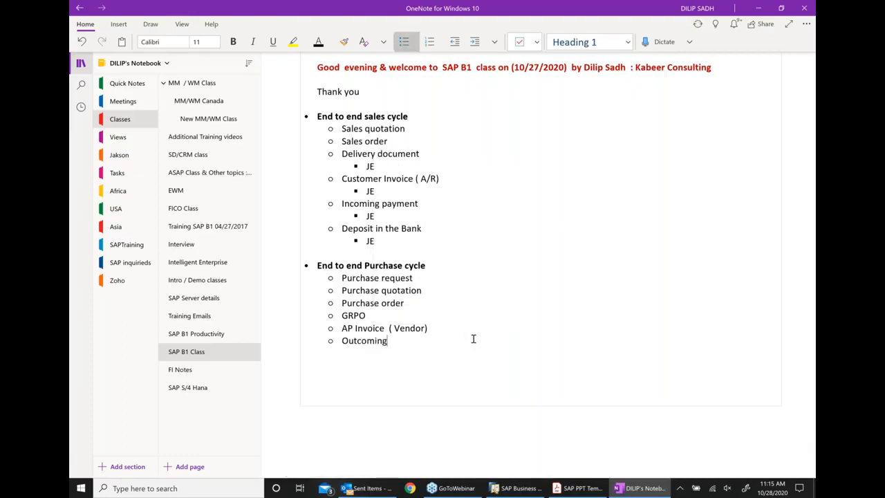
pyautogui.write(' payment')
# - Insert an indented "JE" bullet under "GRPO" in the purchase cycle list
pyautogui.scroll(-2, 406, 281)
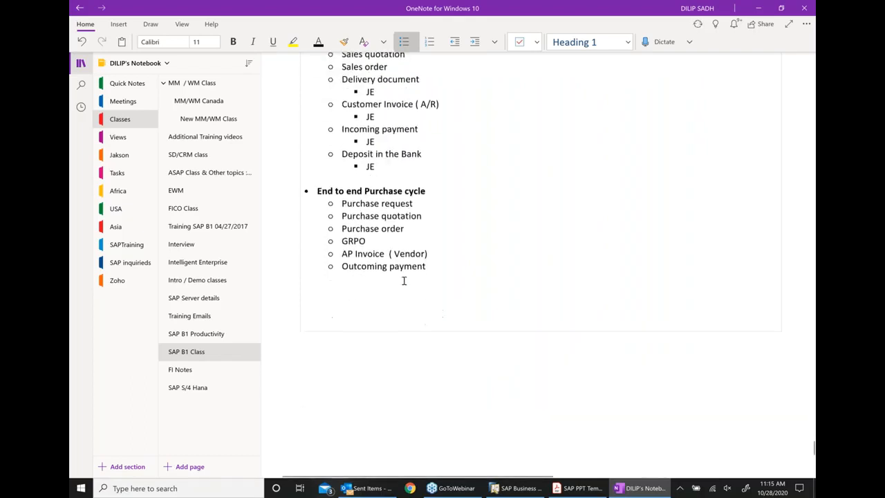
pyautogui.click(385, 240)
pyautogui.press('Return')
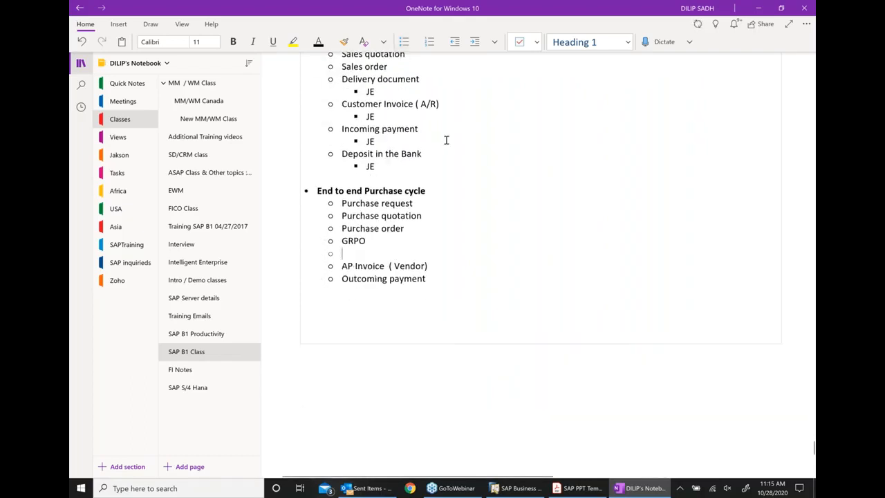
pyautogui.click(476, 43)
pyautogui.write('JE')
# - Insert an indented "JE" bullet under both "AP Invoice ( Vendor)" and "Outcoming payment"
pyautogui.click(437, 265)
pyautogui.press('Return')
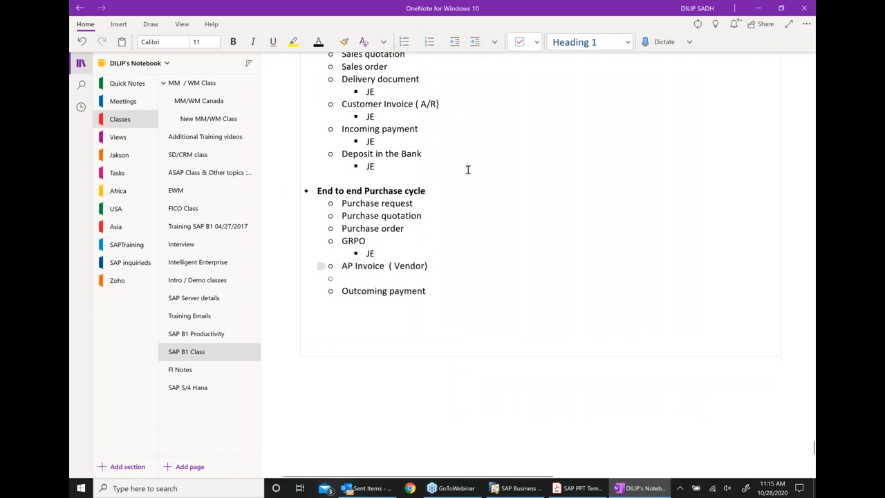
pyautogui.click(480, 43)
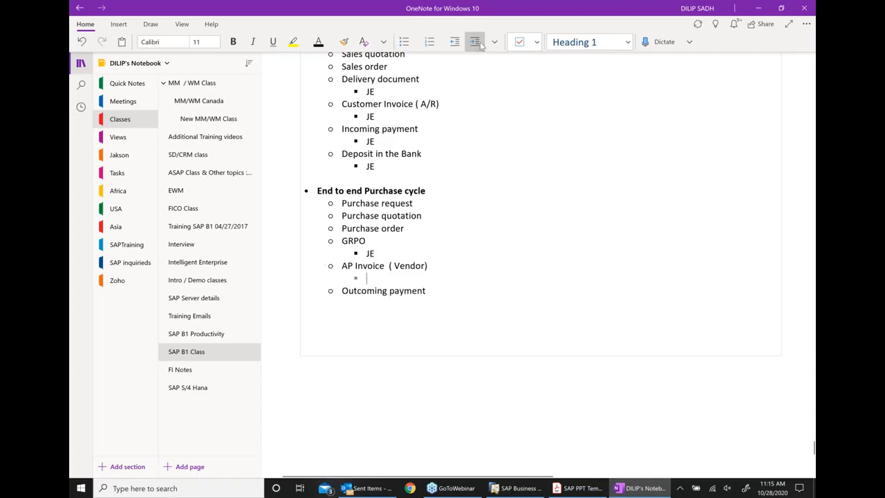
pyautogui.write('JE')
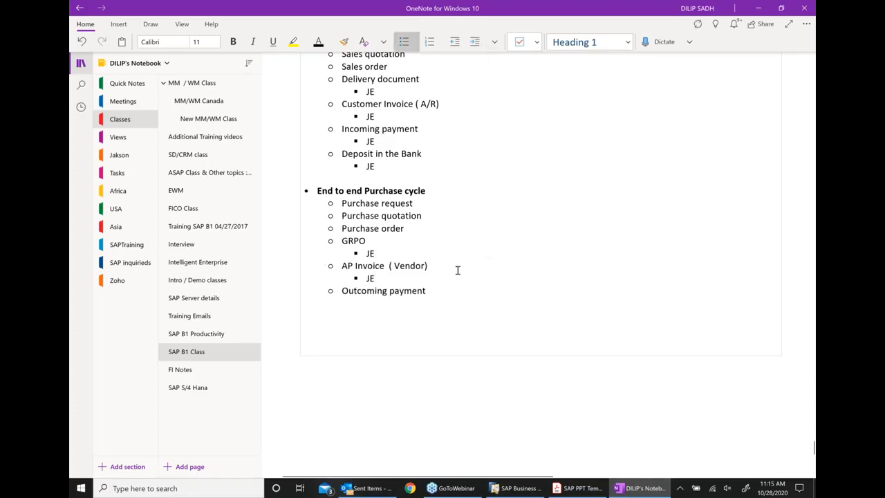
pyautogui.press('Return')
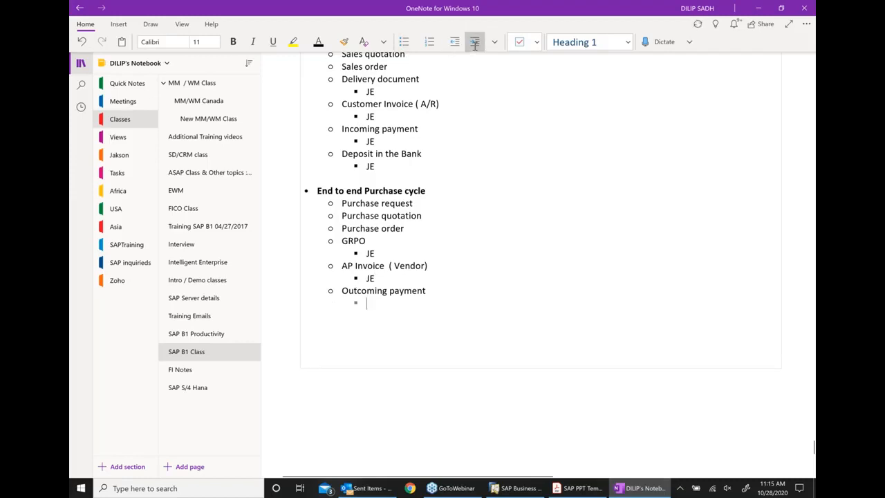
pyautogui.write('JE')
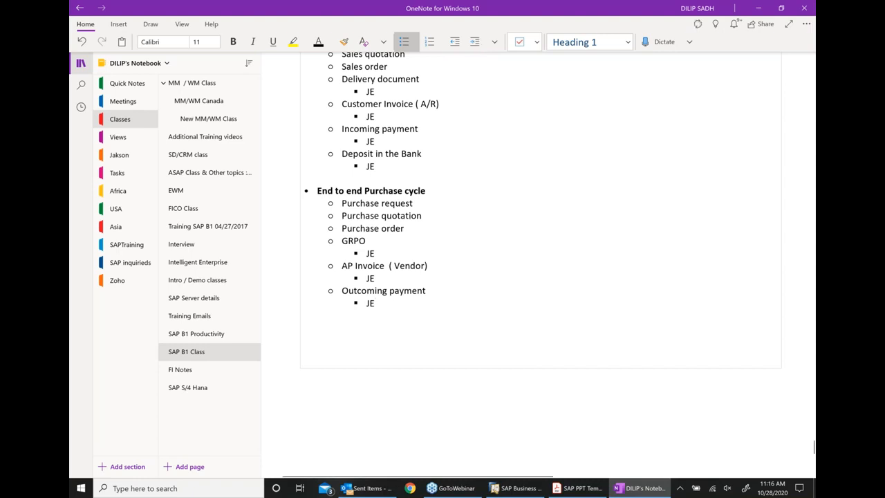
# - Switch to SAP Business One, bring up the most recent outgoing payment, and inspect its journal entry
pyautogui.click(519, 488)
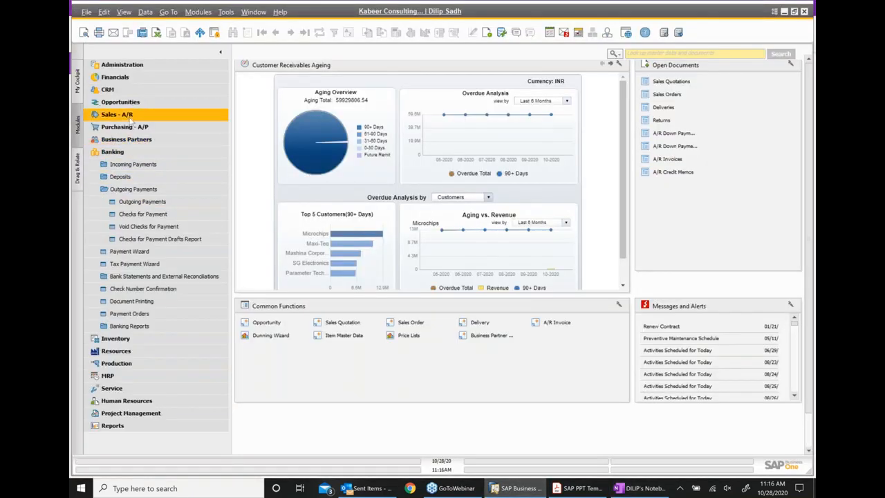
pyautogui.click(142, 201)
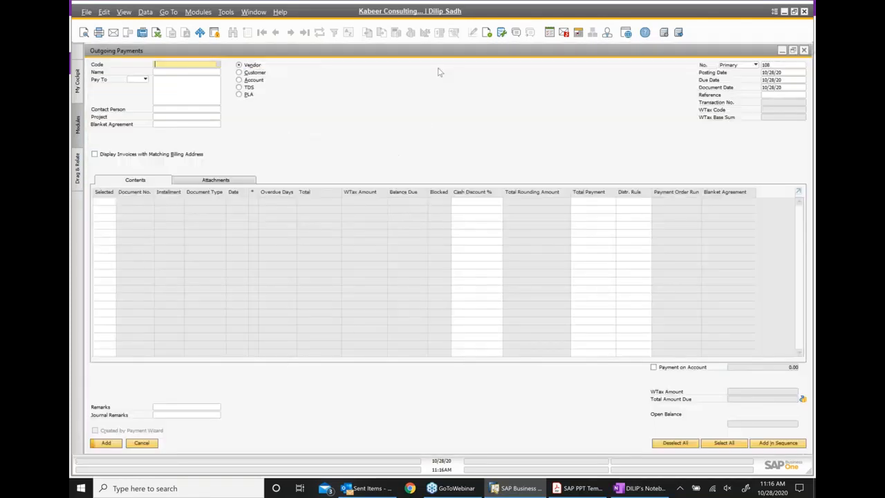
pyautogui.click(275, 32)
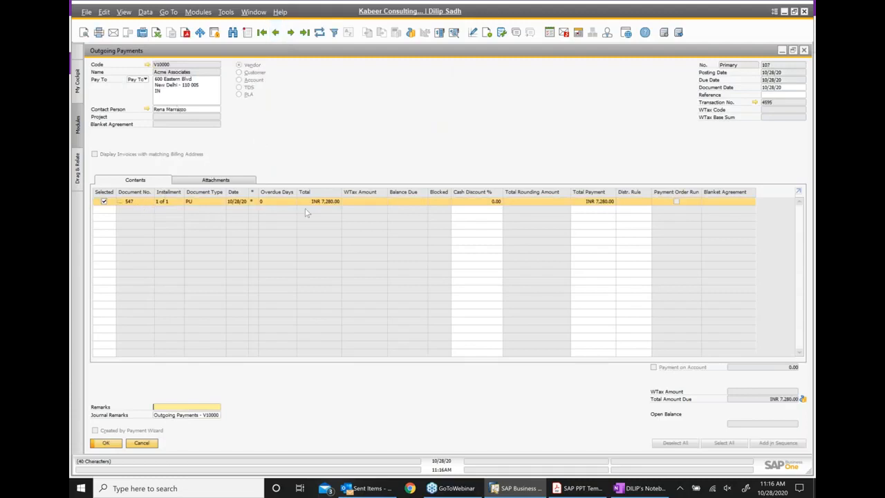
pyautogui.rightClick(427, 127)
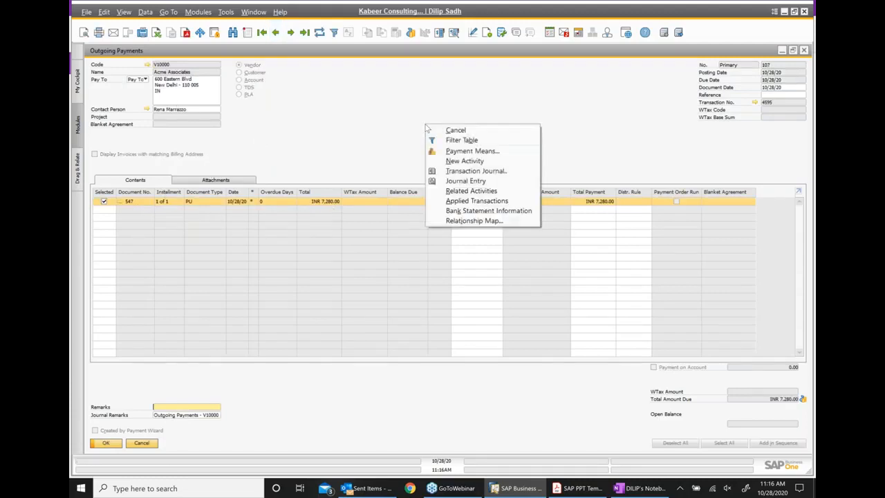
pyautogui.click(457, 182)
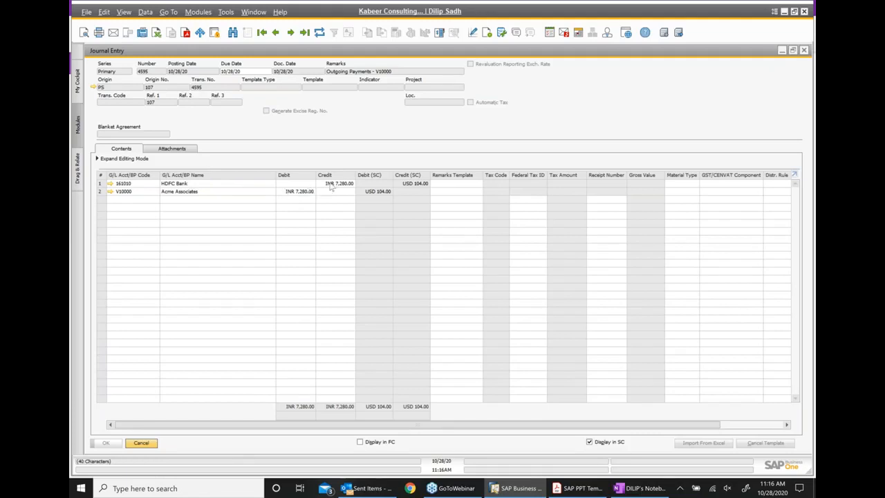
pyautogui.click(805, 50)
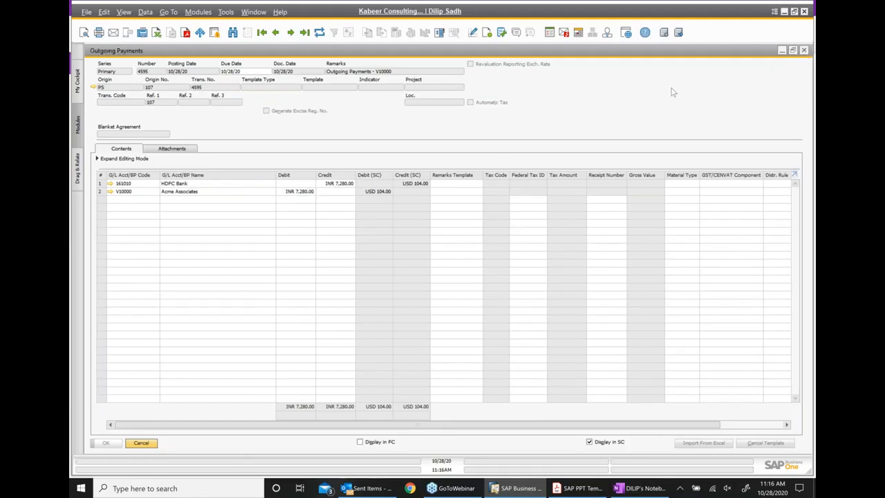
# - Open the A/P invoice linked in the payment's relationship map and display the invoice's own relationship map
pyautogui.rightClick(476, 122)
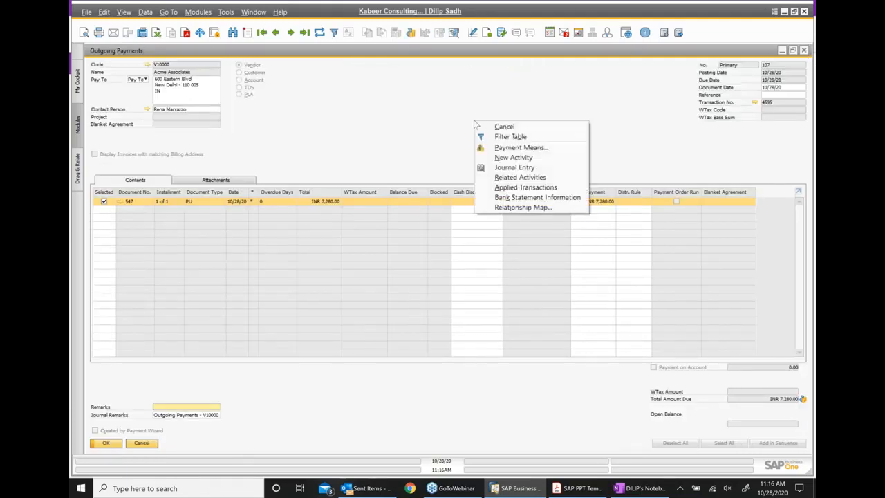
pyautogui.click(516, 207)
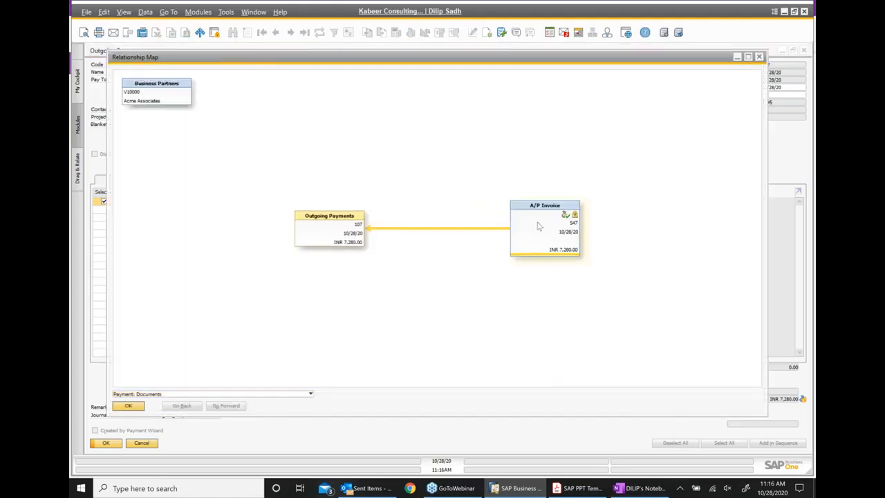
pyautogui.doubleClick(538, 225)
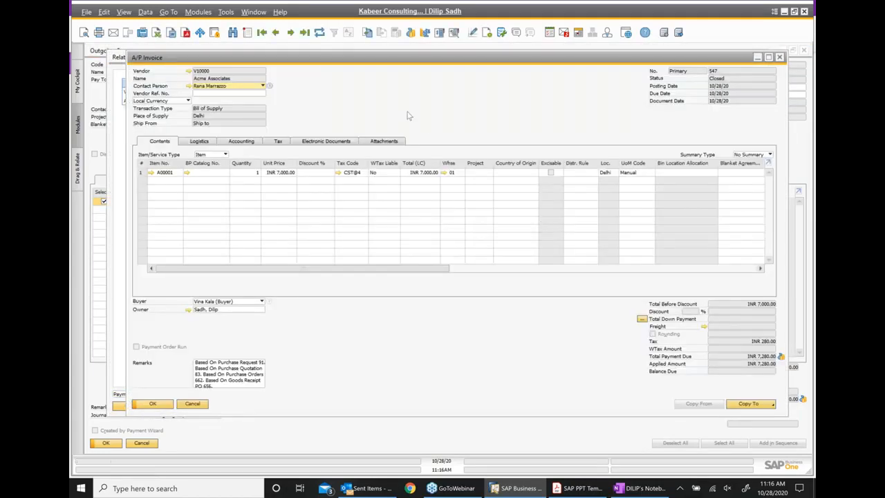
pyautogui.rightClick(505, 115)
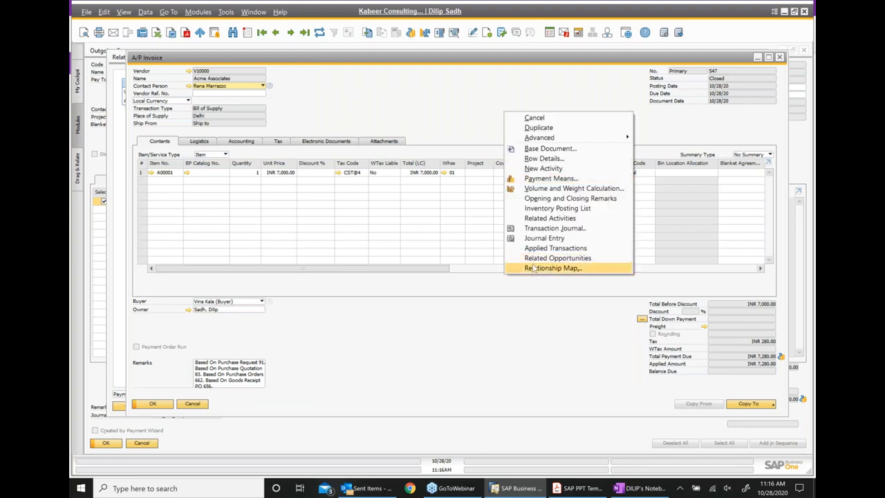
pyautogui.click(533, 269)
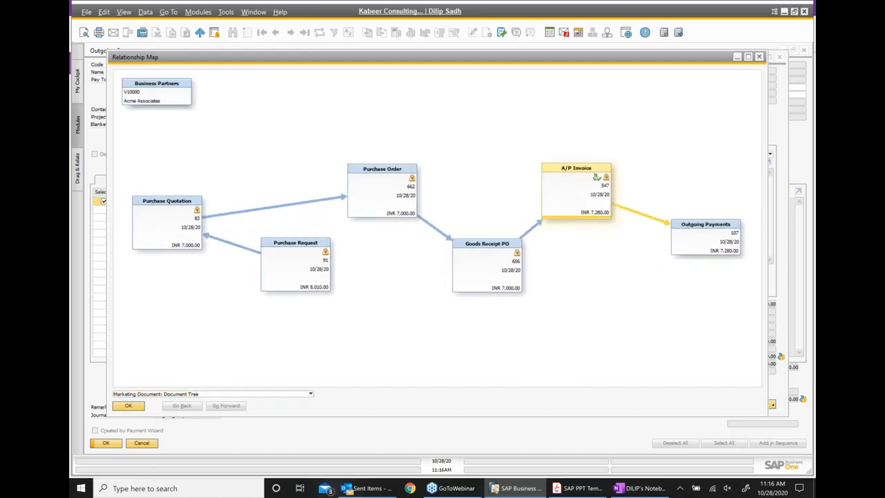
# - Reopen the A/P invoice from the document chain and display its journal entry
pyautogui.doubleClick(557, 201)
pyautogui.rightClick(510, 130)
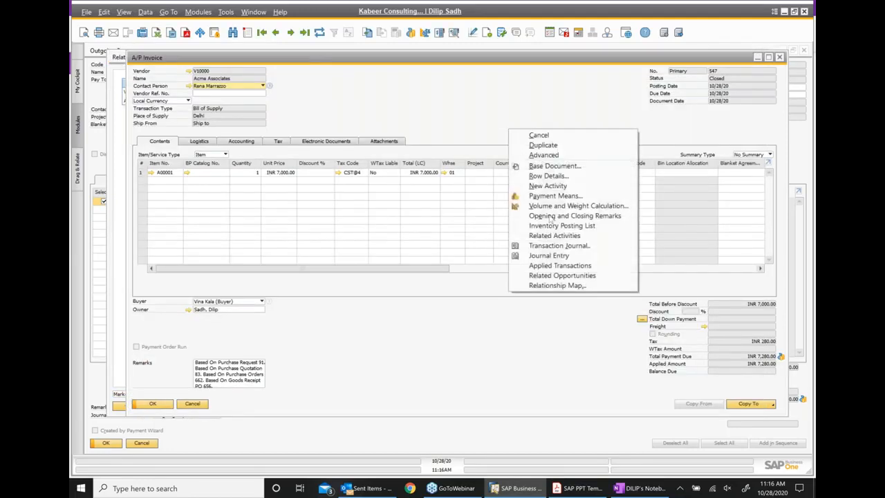
pyautogui.click(563, 256)
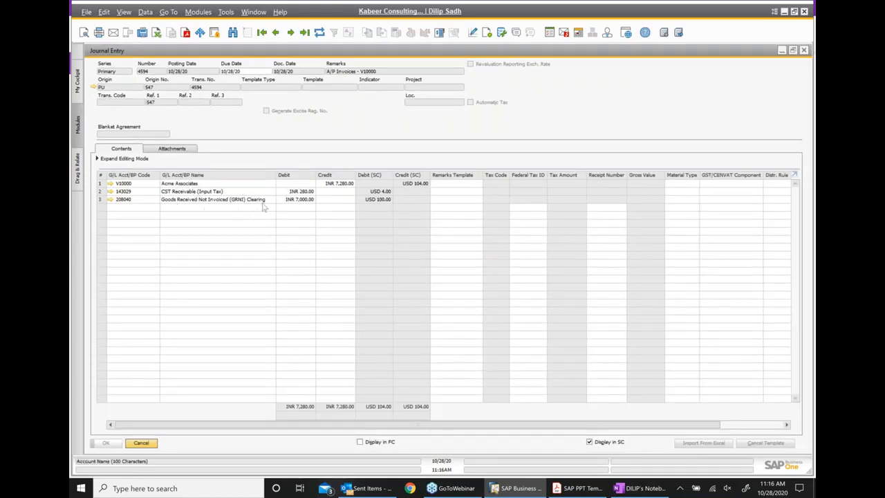
# - Close the A/P invoice and its journal entry, then open the Goods Receipt PO from the relationship map and display its journal entry
pyautogui.click(805, 51)
pyautogui.click(806, 52)
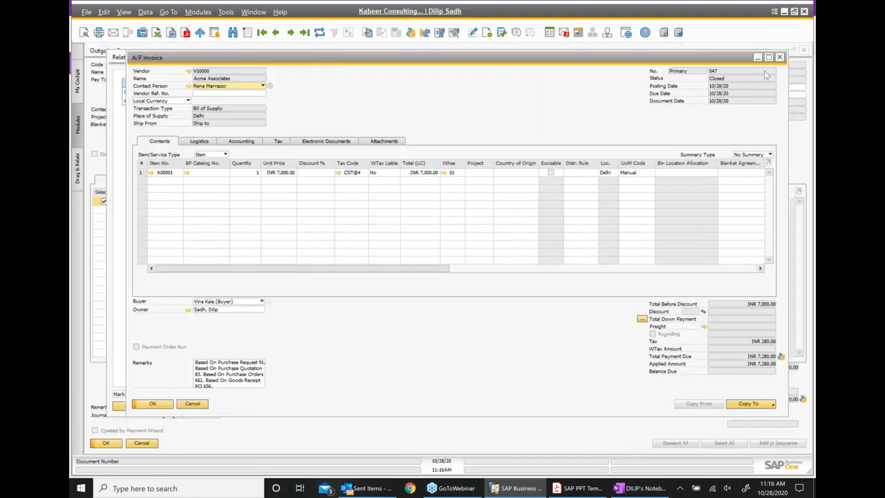
pyautogui.click(780, 57)
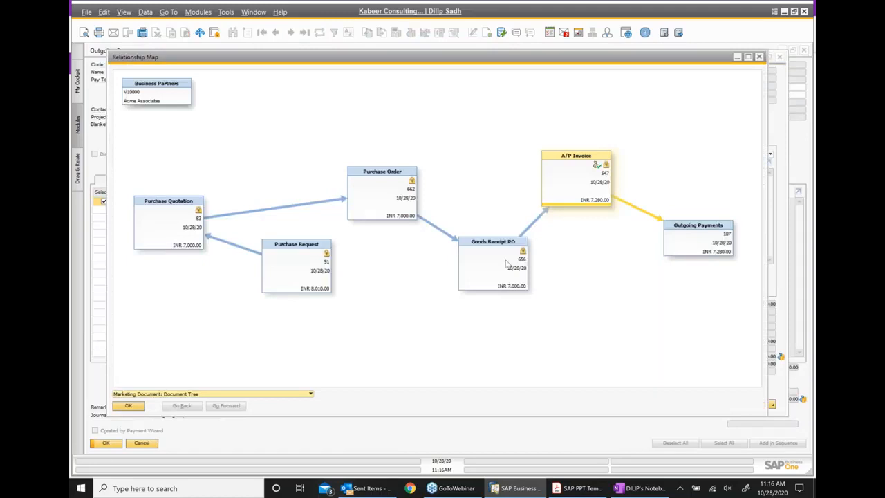
pyautogui.click(513, 267)
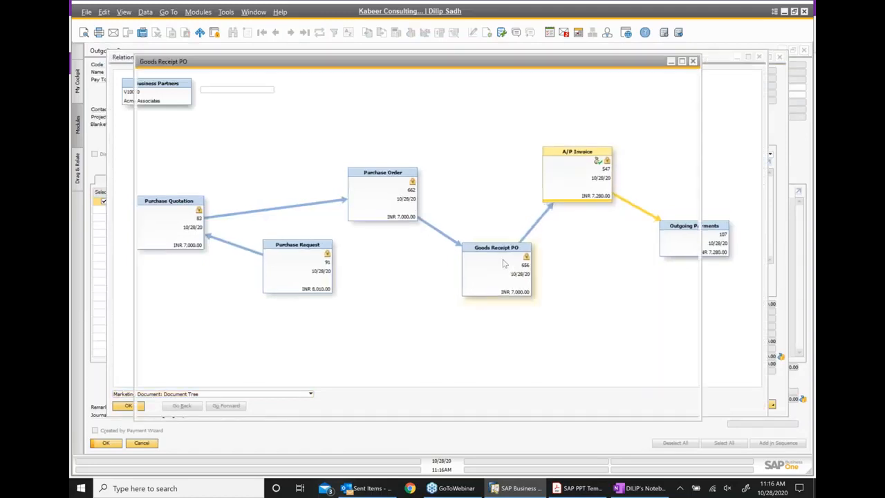
pyautogui.doubleClick(511, 257)
pyautogui.rightClick(435, 109)
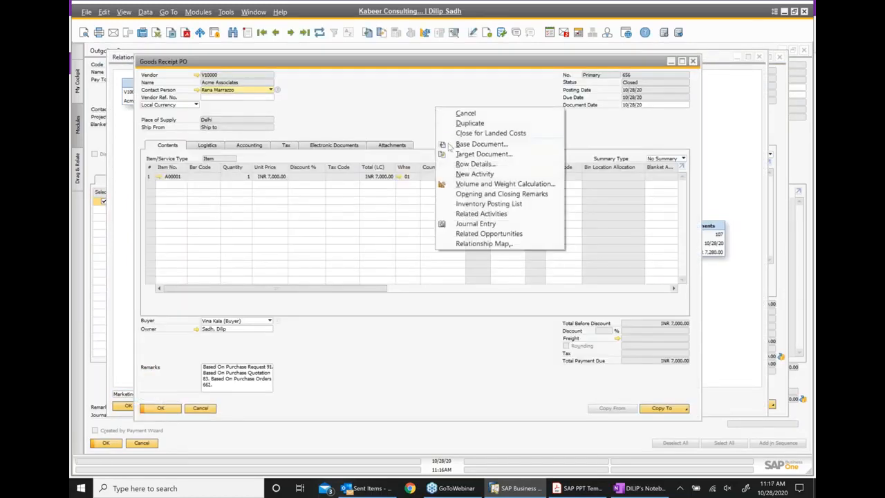
pyautogui.click(476, 224)
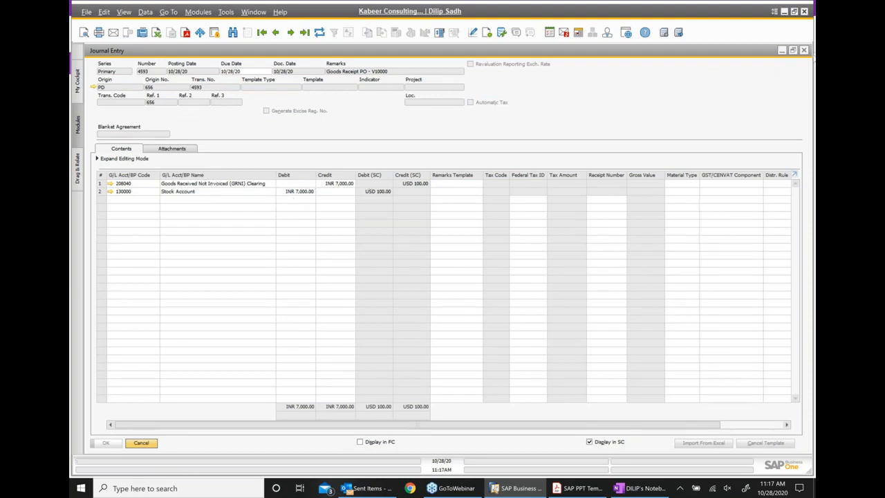
# - Leave the Goods Receipt PO, open the purchase order from the relationship map, and check whether it offers a journal entry
pyautogui.click(805, 51)
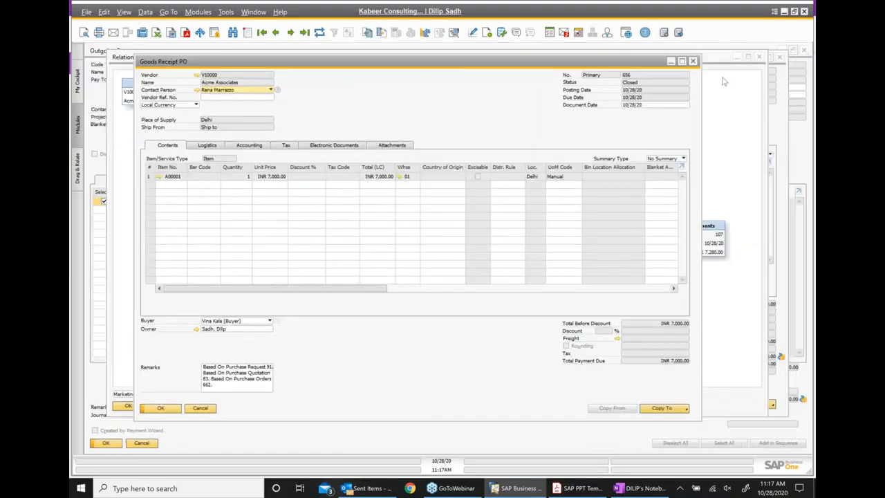
pyautogui.click(694, 62)
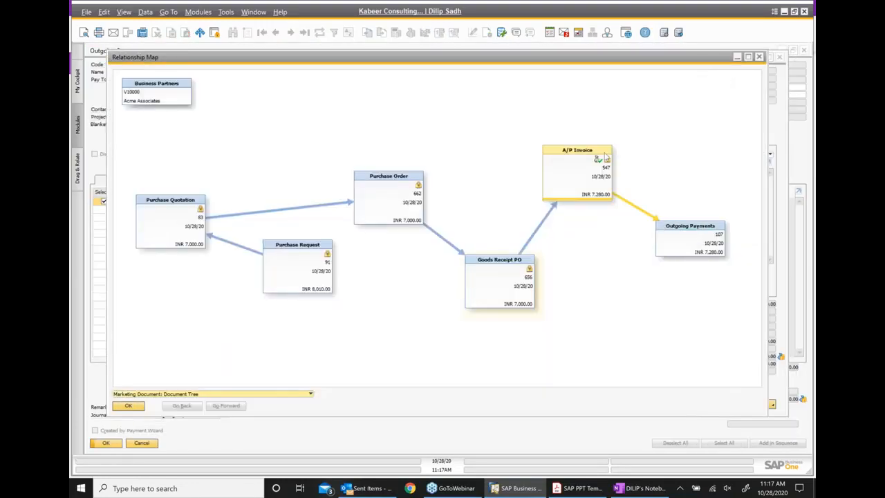
pyautogui.doubleClick(389, 194)
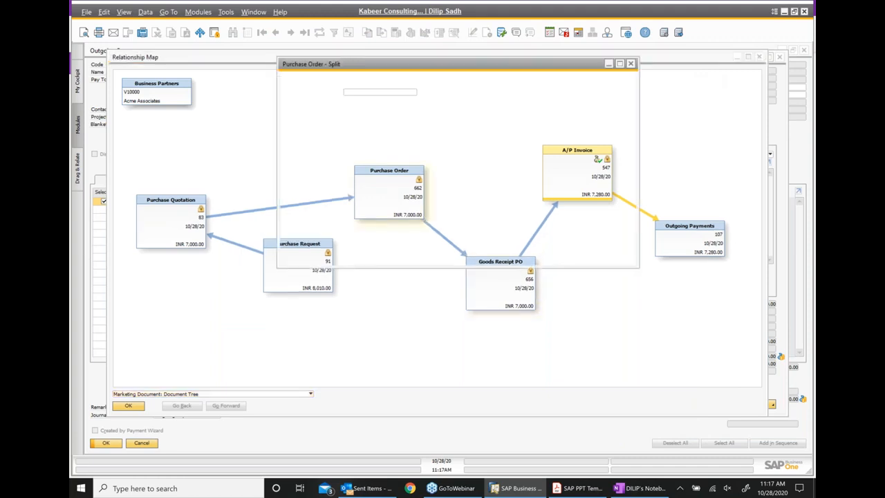
pyautogui.rightClick(431, 112)
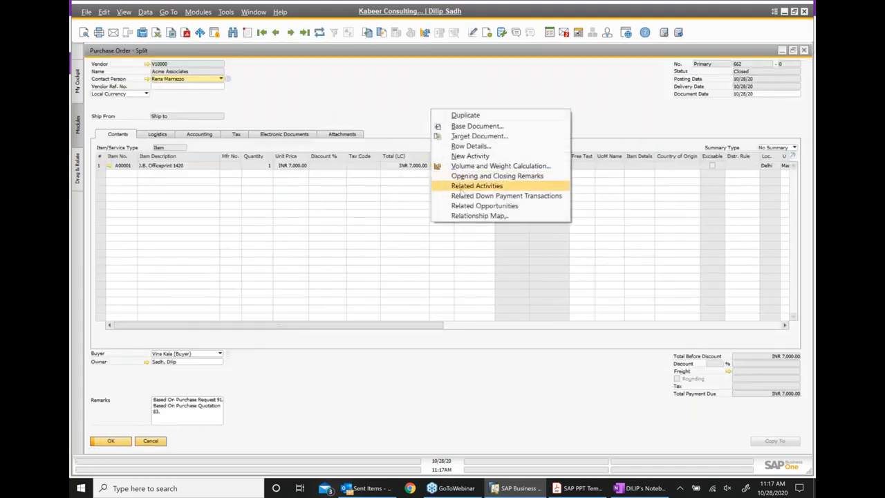
pyautogui.click(480, 216)
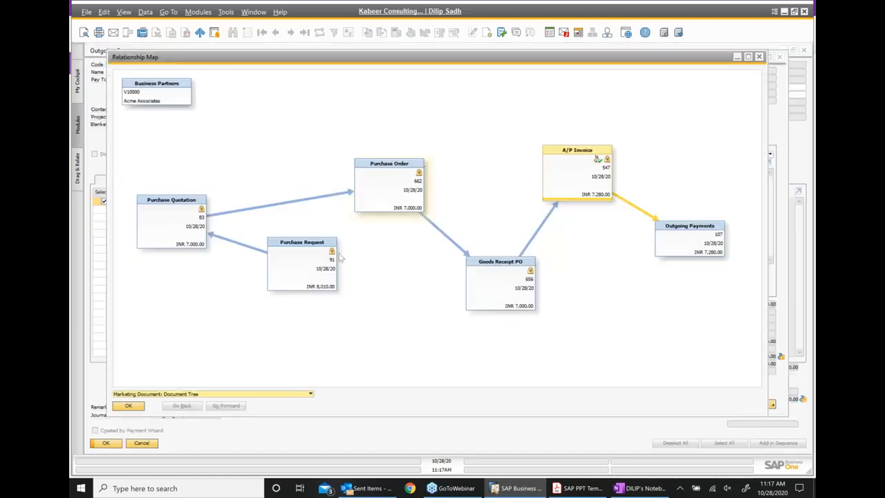
# - Open the purchase quotation from the relationship map, check whether it offers a journal entry, and close it
pyautogui.doubleClick(188, 235)
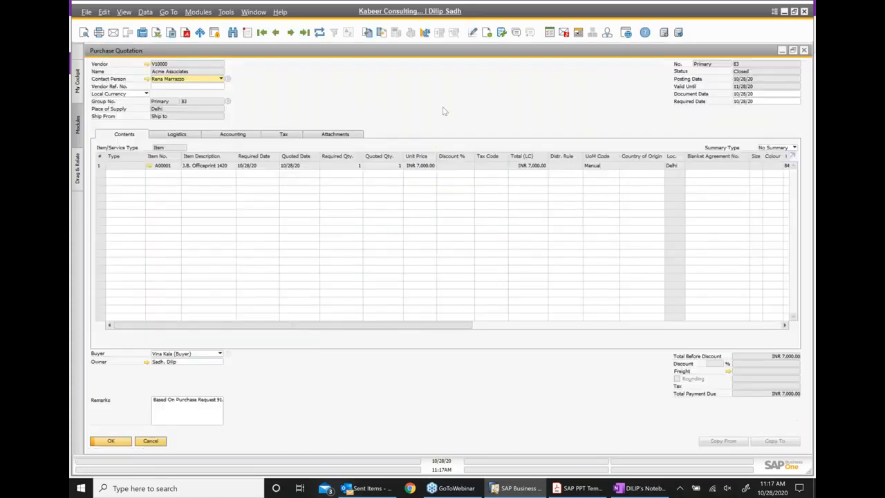
pyautogui.rightClick(444, 107)
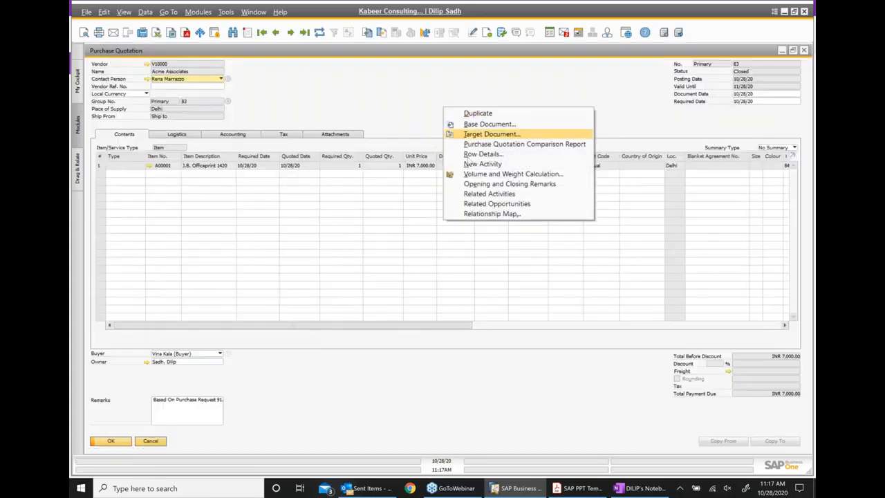
pyautogui.click(534, 391)
pyautogui.click(806, 51)
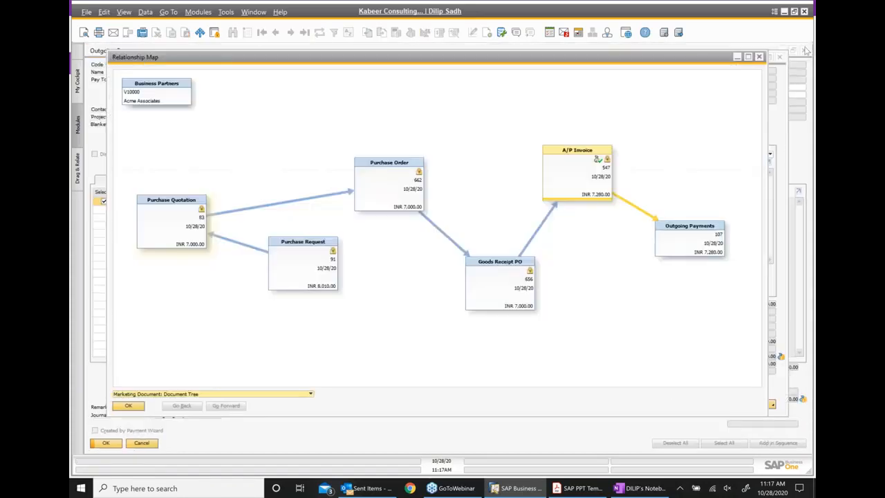
# - Close the remaining relationship maps and purchasing documents, including the outgoing payment, to return to the cockpit
pyautogui.click(760, 57)
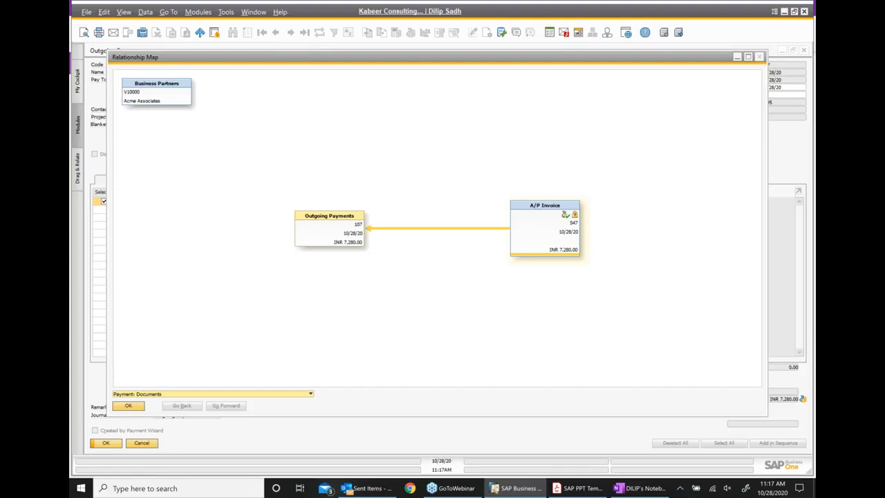
pyautogui.click(758, 57)
pyautogui.click(803, 50)
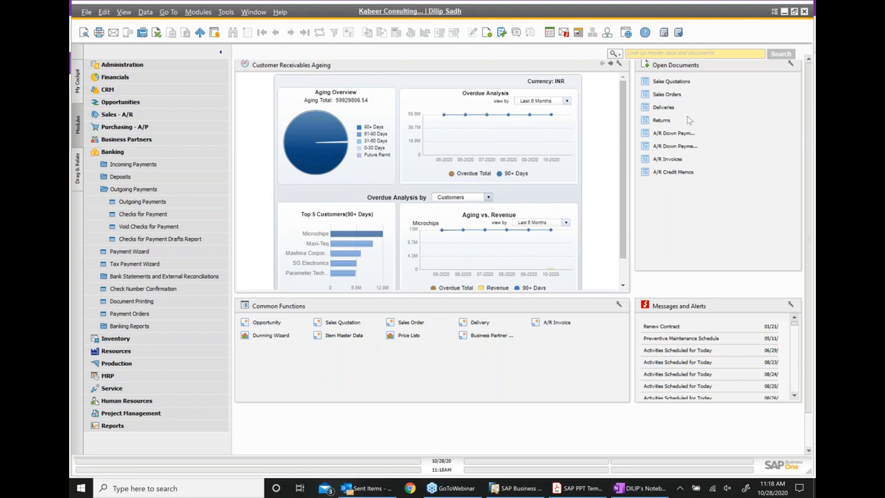
# - Start a new sales order for customer C30000 Microchips with the delivery date 10/28/20
pyautogui.click(113, 152)
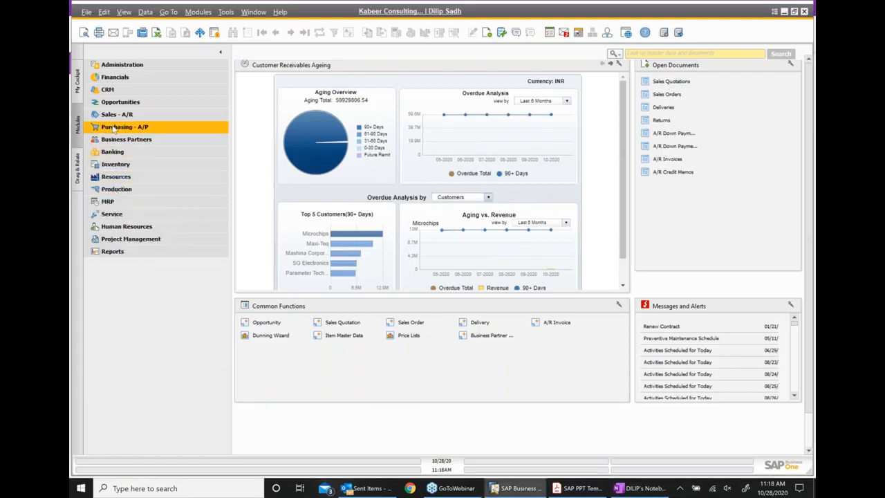
pyautogui.click(116, 116)
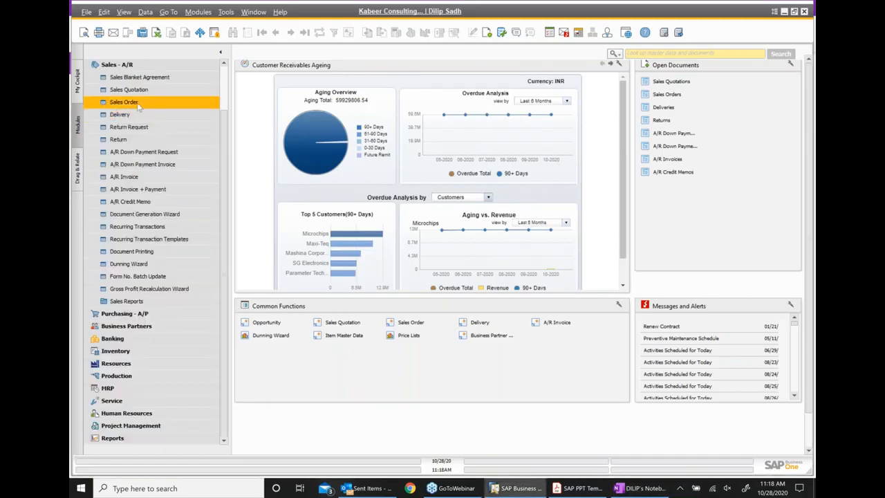
pyautogui.click(187, 105)
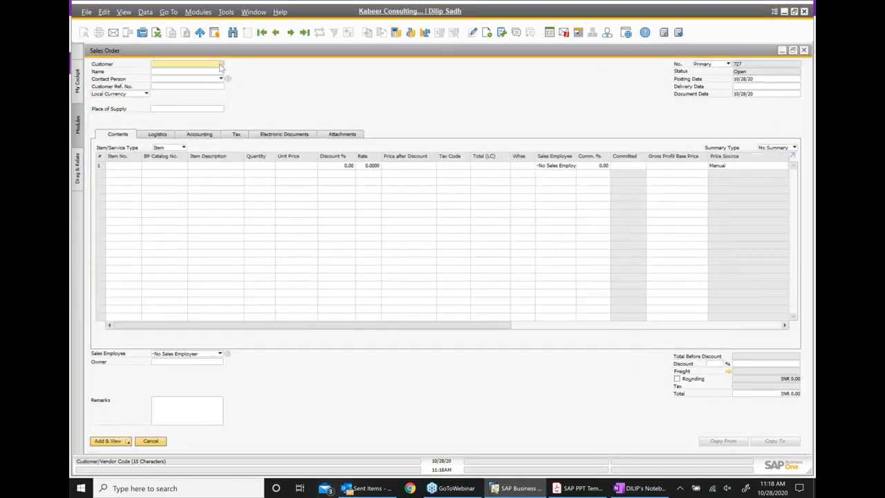
pyautogui.click(221, 65)
pyautogui.click(384, 151)
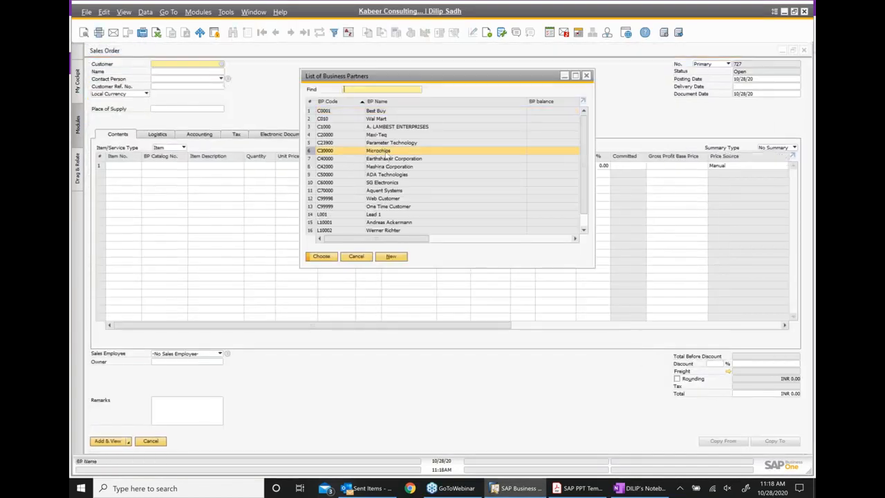
pyautogui.click(777, 87)
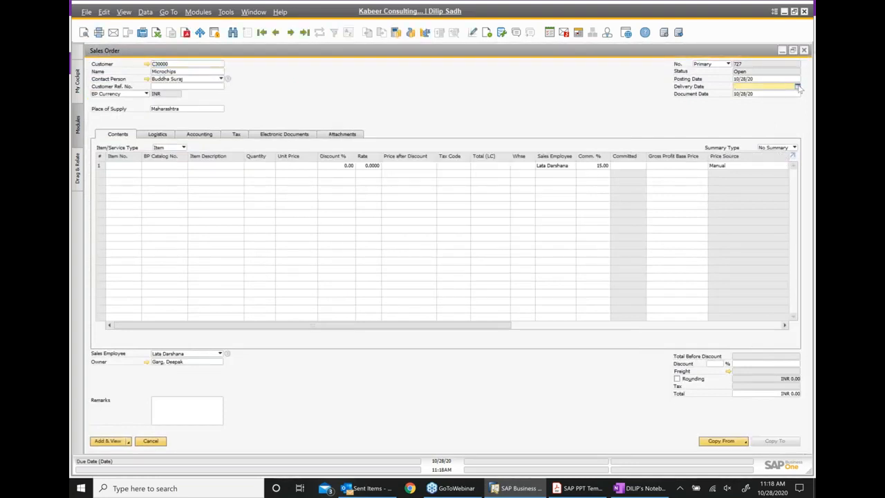
pyautogui.click(798, 87)
pyautogui.click(748, 164)
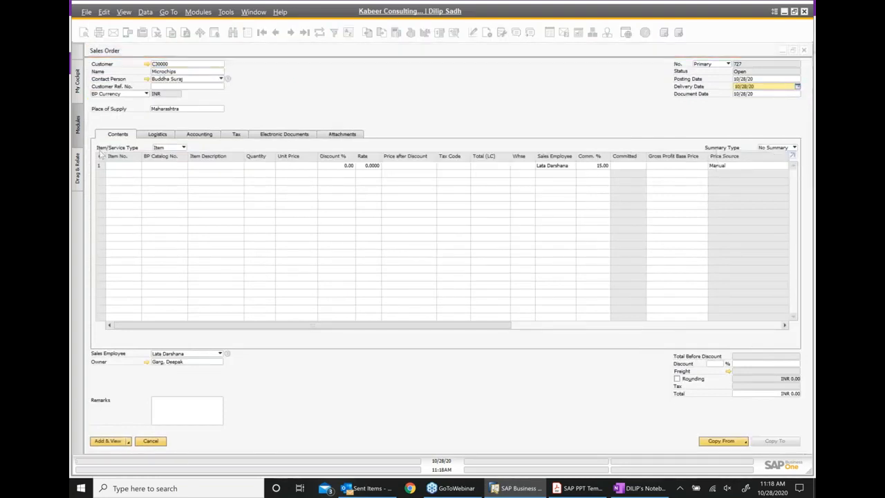
# - Enter item A00001 (J.B. Officeprint 1420) in the sales order's first row and add the order
pyautogui.click(117, 167)
pyautogui.click(138, 167)
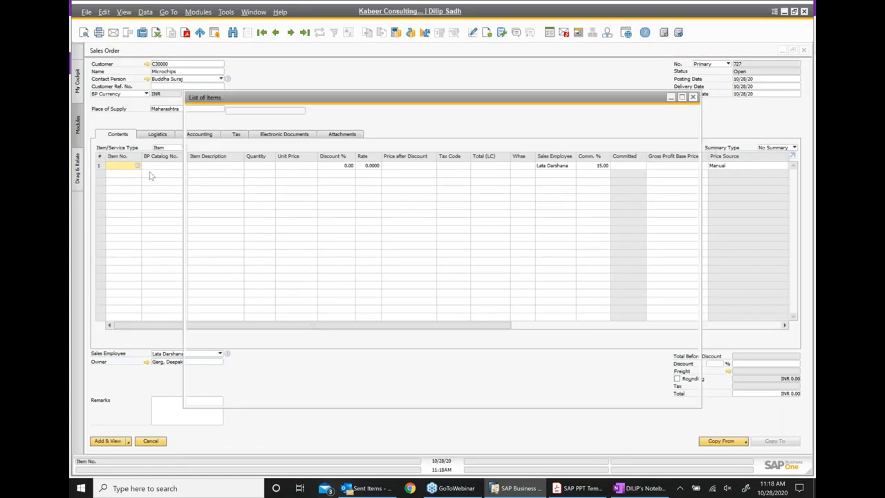
pyautogui.doubleClick(207, 220)
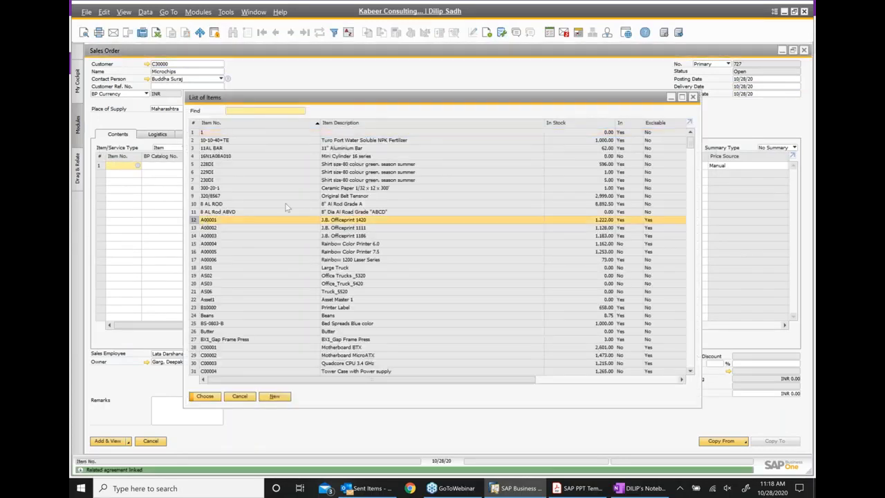
pyautogui.click(108, 441)
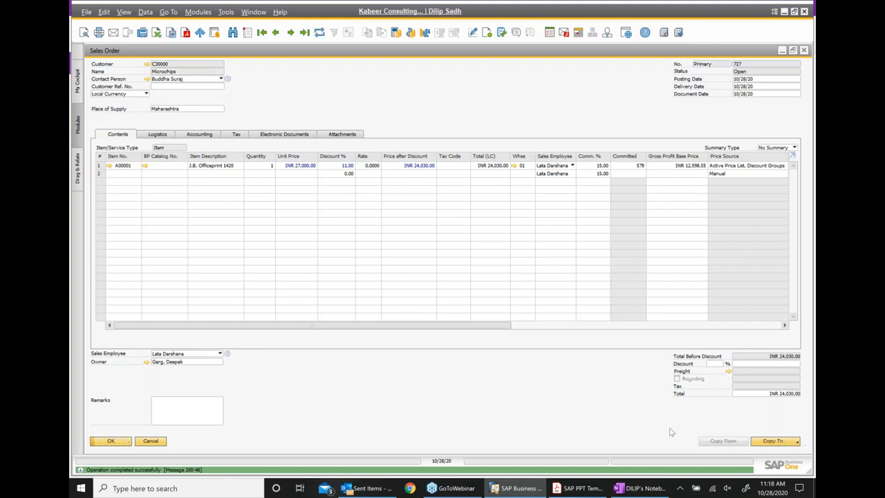
# - Copy the sales order to a delivery and add it, declining the change of general warehouse
pyautogui.click(769, 442)
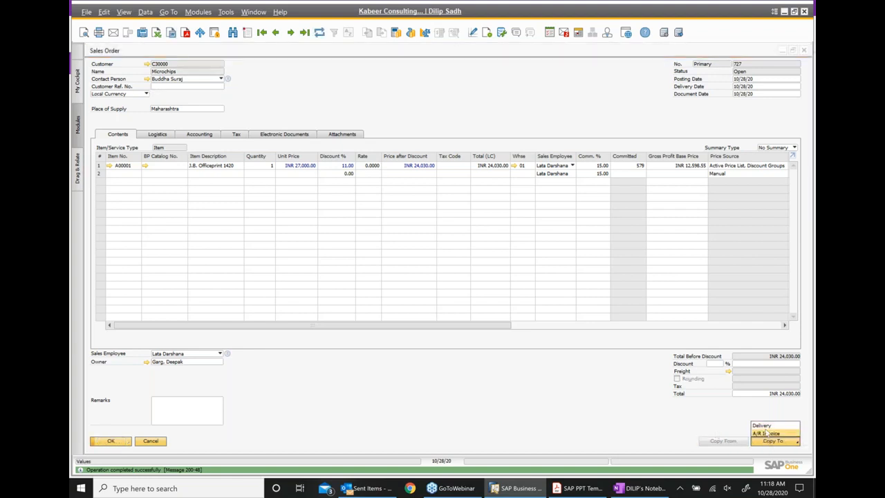
pyautogui.click(762, 426)
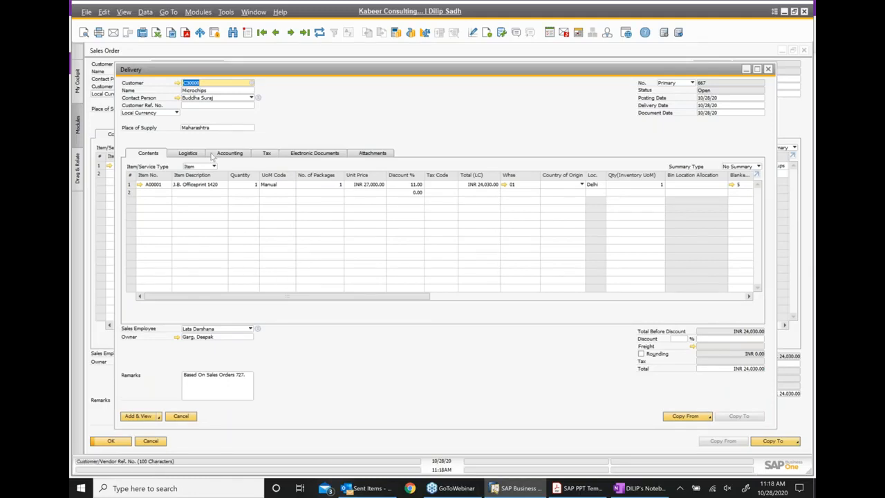
pyautogui.click(140, 417)
pyautogui.click(348, 255)
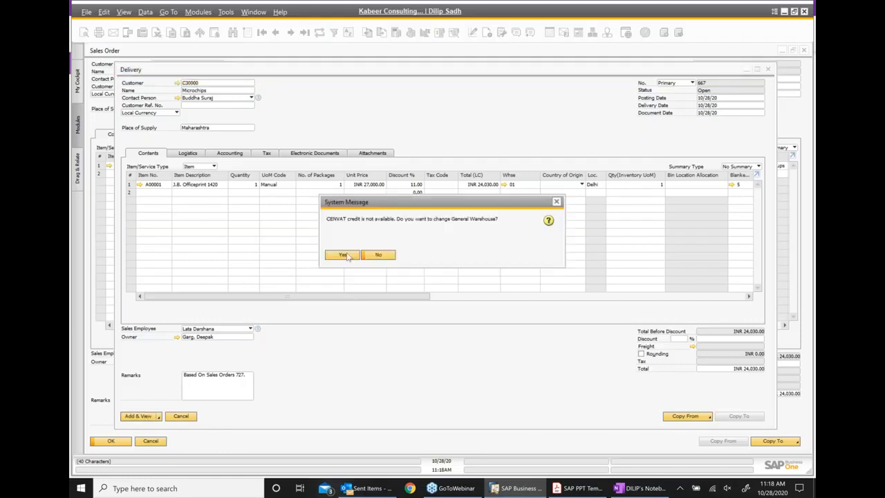
pyautogui.click(374, 255)
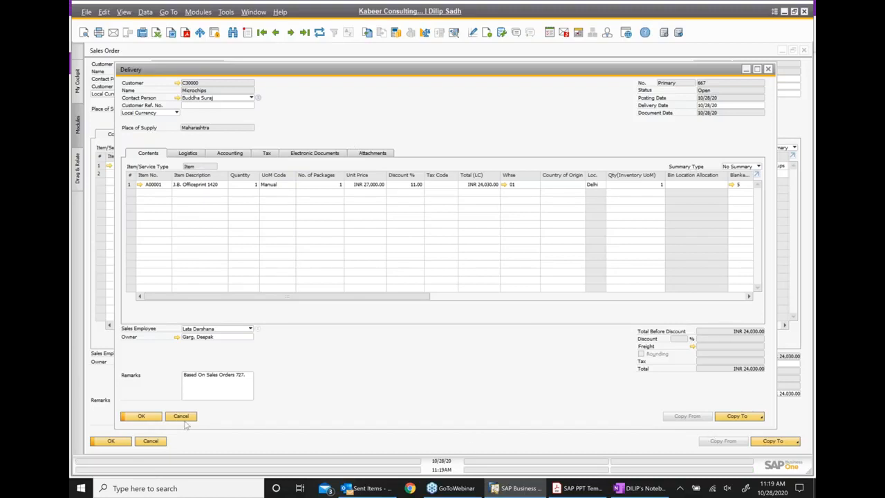
# - Copy the delivery to an A/R invoice and try to add the invoice, declining the change of general warehouse
pyautogui.click(728, 418)
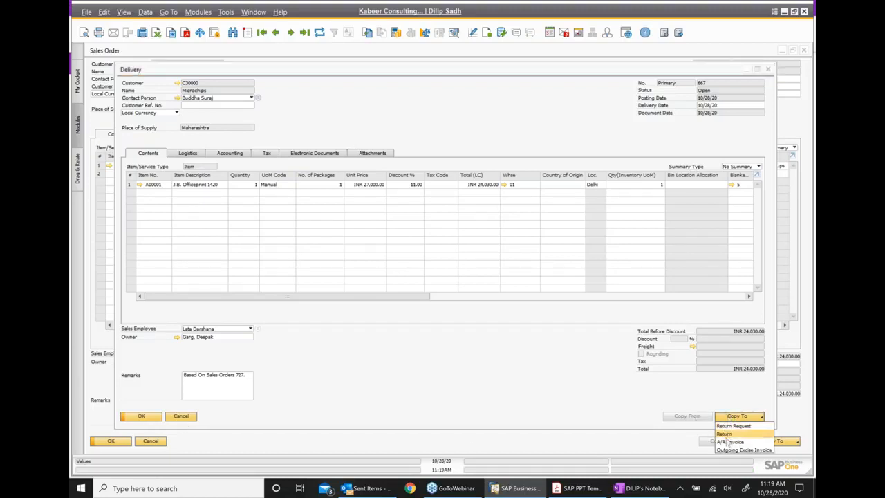
pyautogui.click(729, 442)
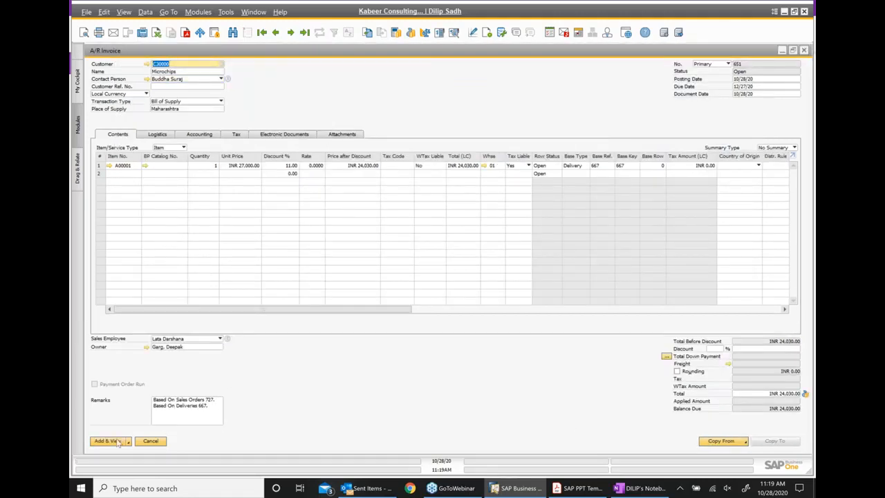
pyautogui.click(108, 442)
pyautogui.click(344, 256)
pyautogui.click(377, 254)
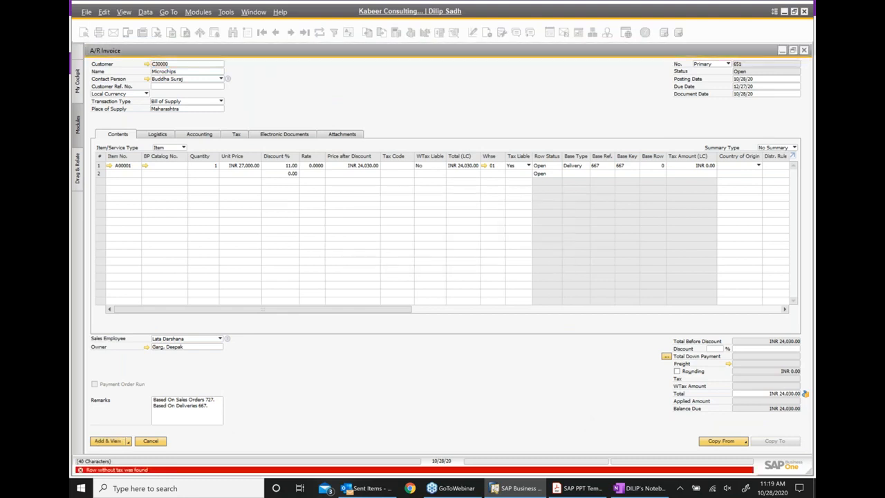
# - Set the tax code of the A/R invoice's item row to CST@4 and add the invoice, keeping the current warehouse
pyautogui.click(400, 166)
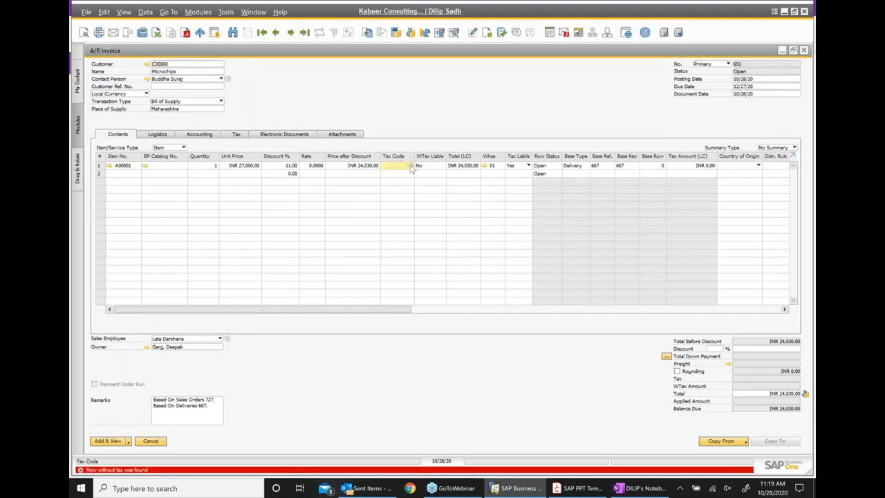
pyautogui.click(412, 167)
pyautogui.click(406, 279)
pyautogui.click(119, 441)
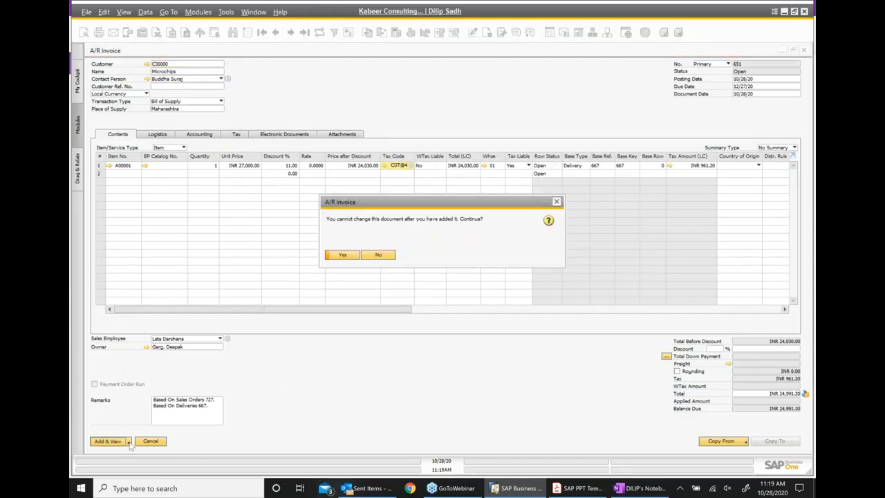
pyautogui.click(350, 256)
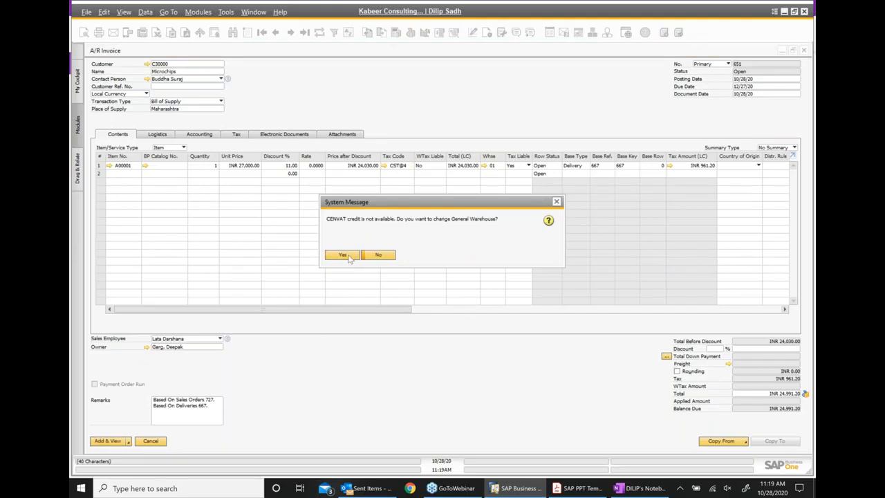
pyautogui.click(387, 259)
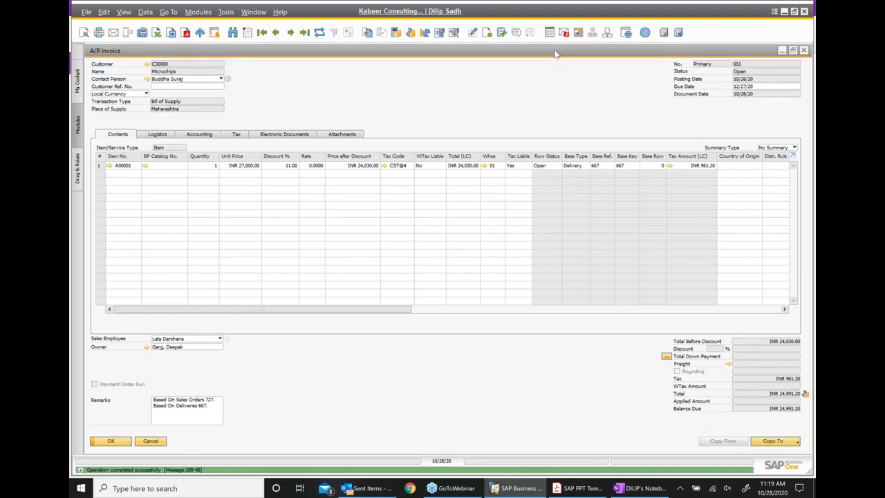
# - Examine the A/R invoice's relationship map to trace its linked documents, and close the map
pyautogui.rightClick(499, 98)
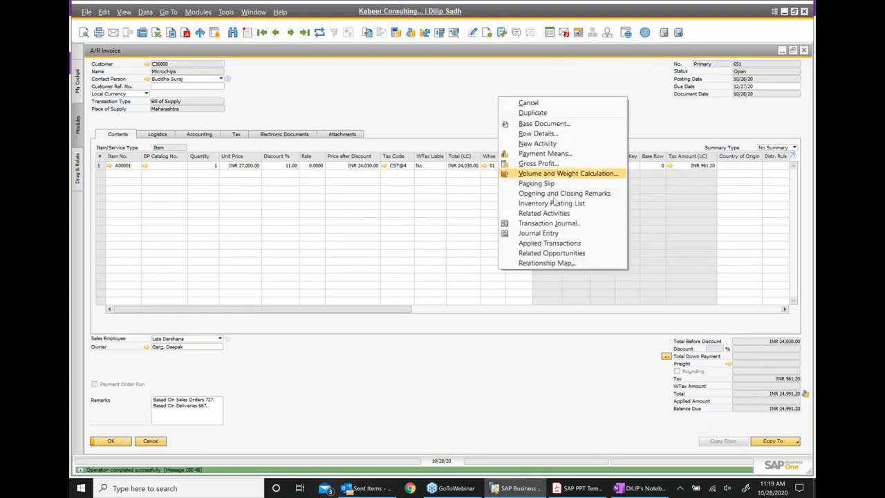
pyautogui.click(534, 263)
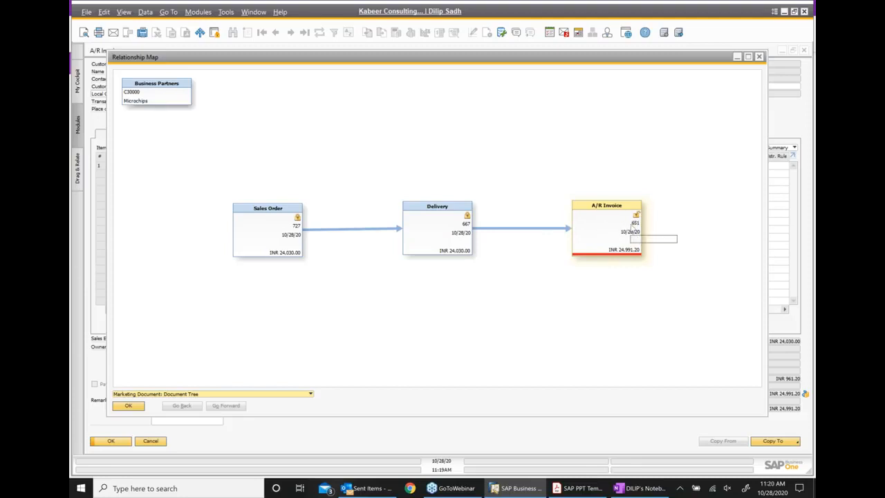
pyautogui.click(760, 59)
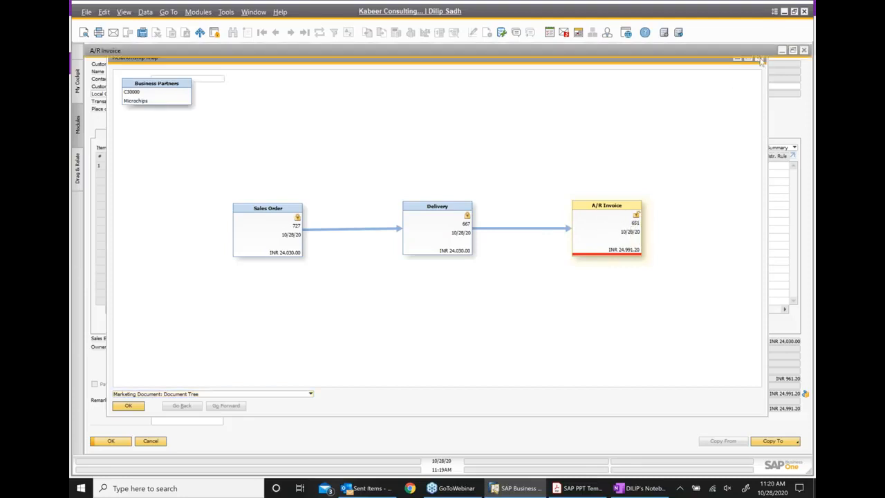
# - Close the A/R invoice, delivery and sales order
pyautogui.click(805, 51)
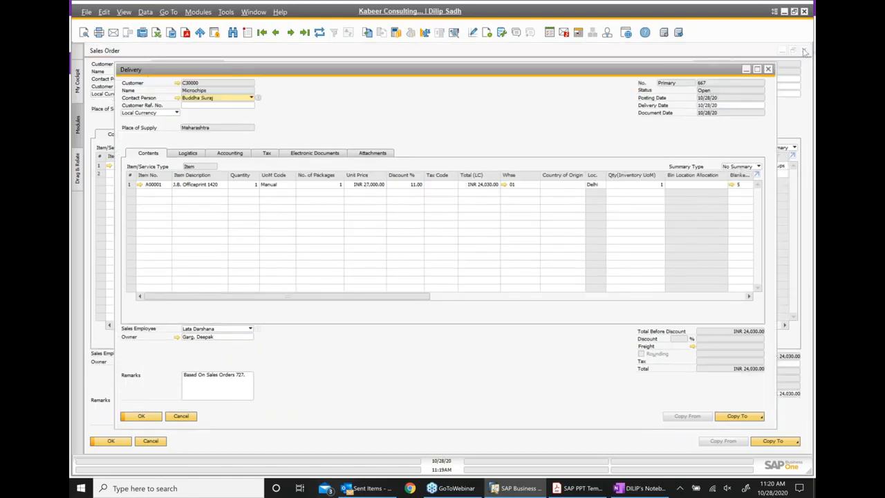
pyautogui.click(769, 69)
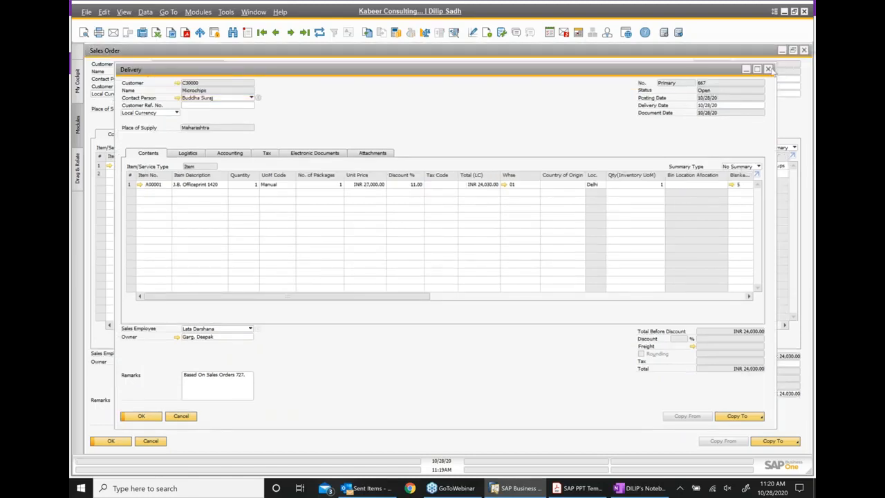
pyautogui.click(804, 51)
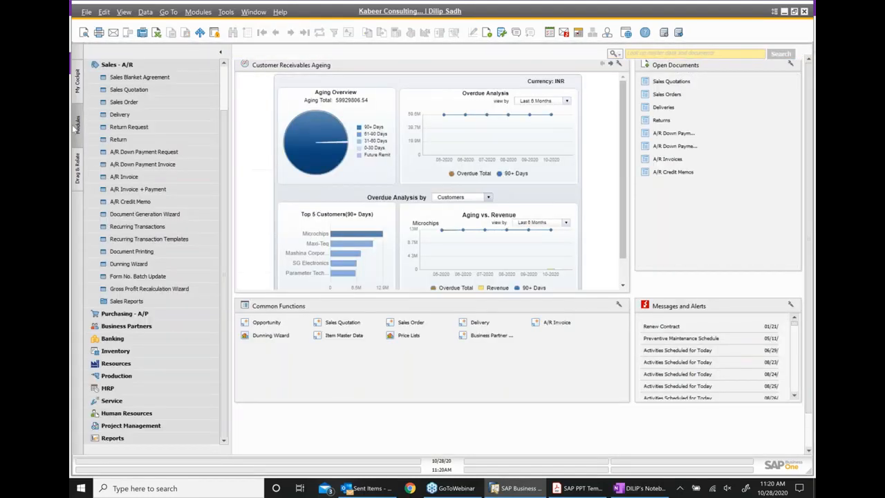
# - Start a new incoming payment in Banking and choose customer C30000 (Microchips)
pyautogui.click(116, 65)
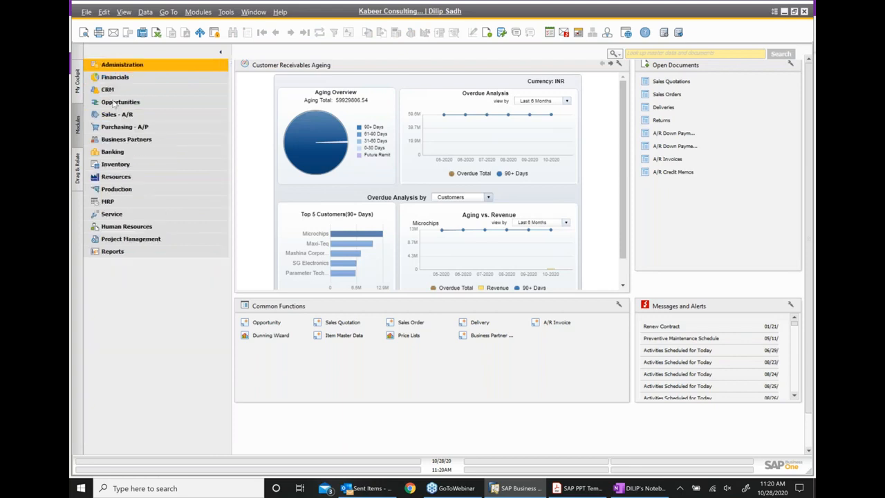
pyautogui.click(113, 151)
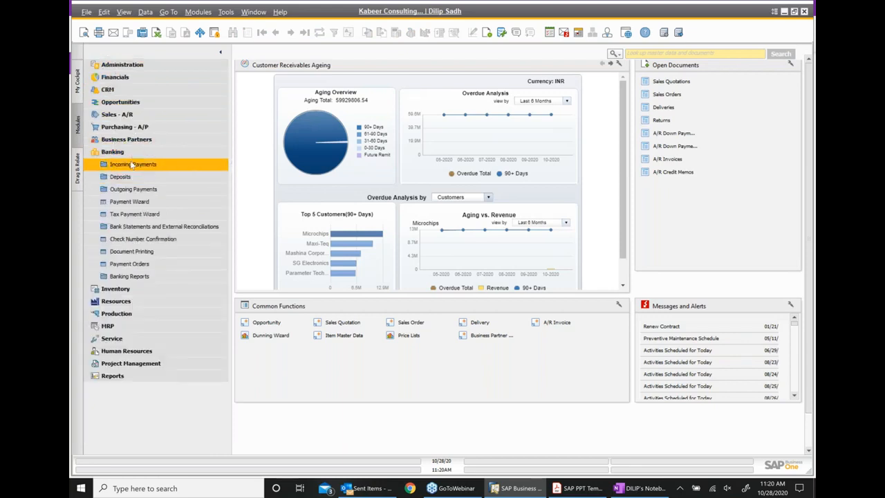
pyautogui.click(131, 164)
pyautogui.click(147, 178)
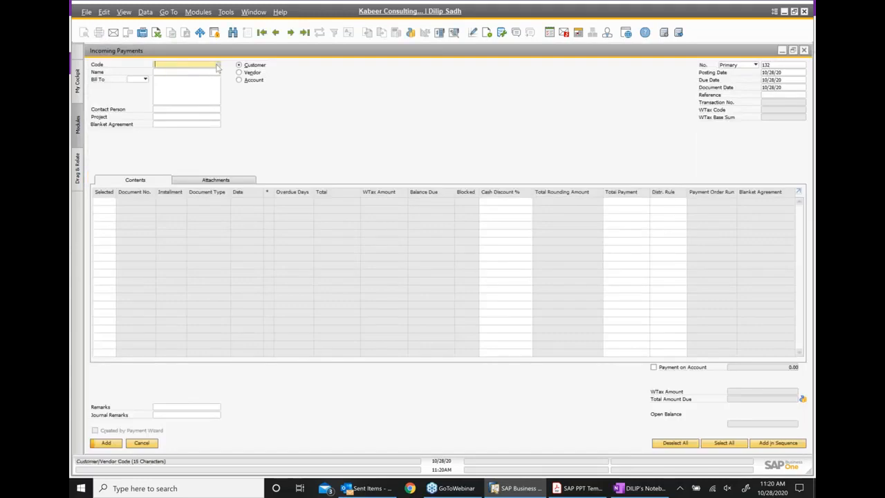
pyautogui.press('Tab')
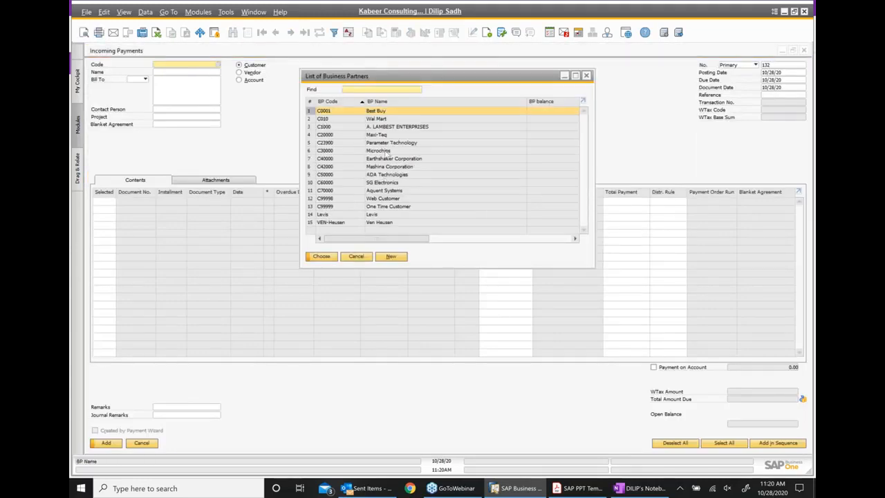
pyautogui.doubleClick(383, 152)
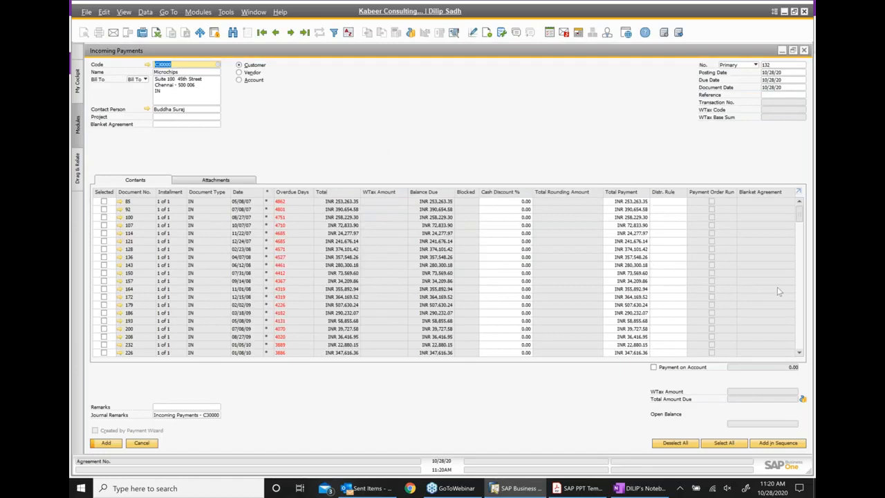
# - Select invoice 651 for payment and clear its cash discount percentage
pyautogui.scroll(-5, 800, 325)
pyautogui.scroll(-10, 800, 325)
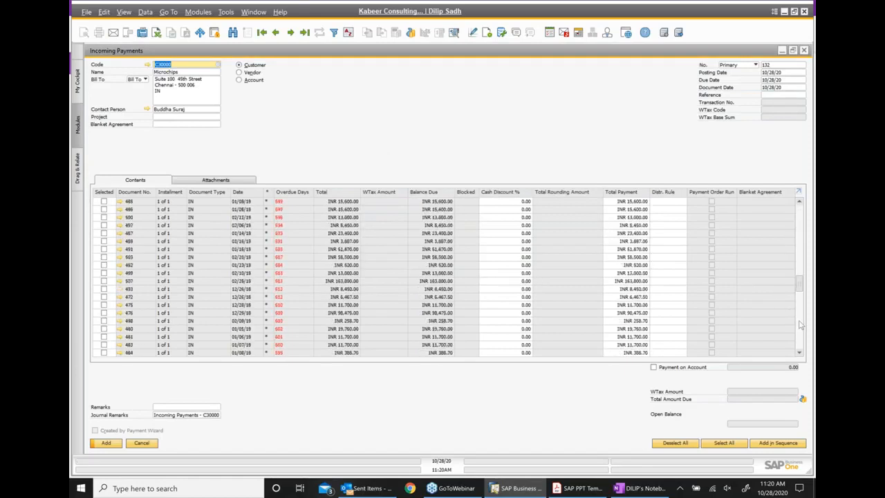
pyautogui.scroll(-2, 800, 339)
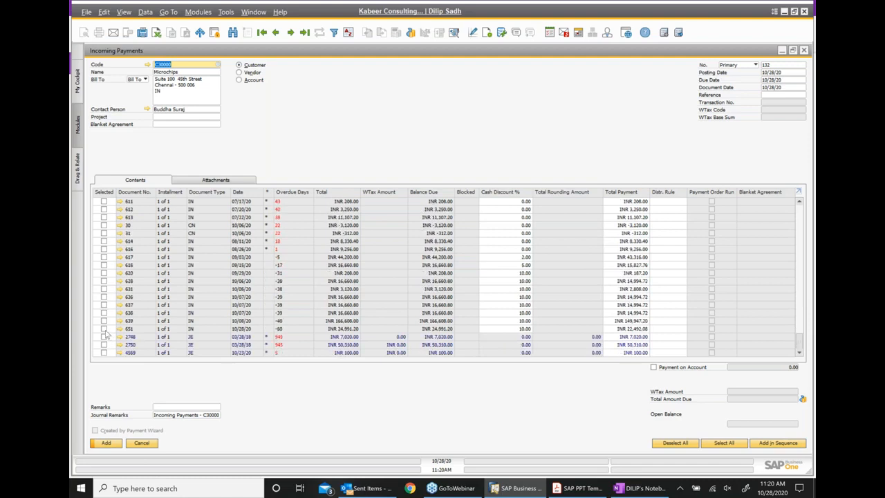
pyautogui.click(104, 329)
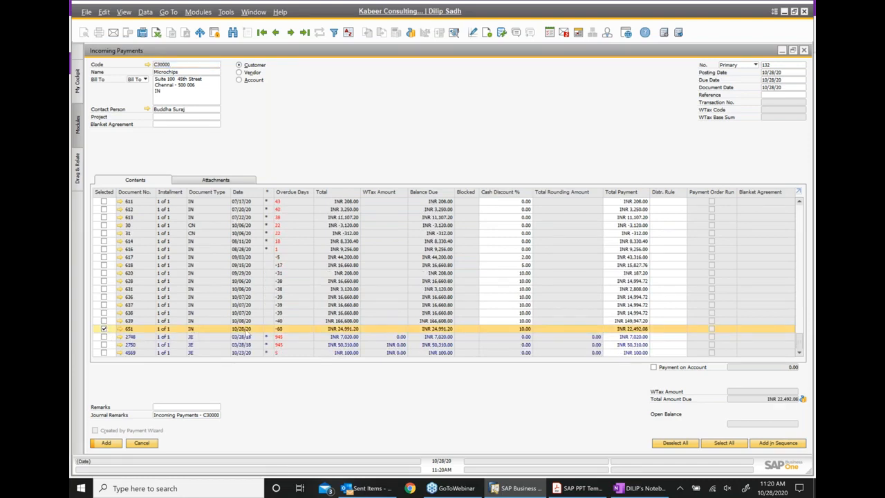
pyautogui.click(522, 331)
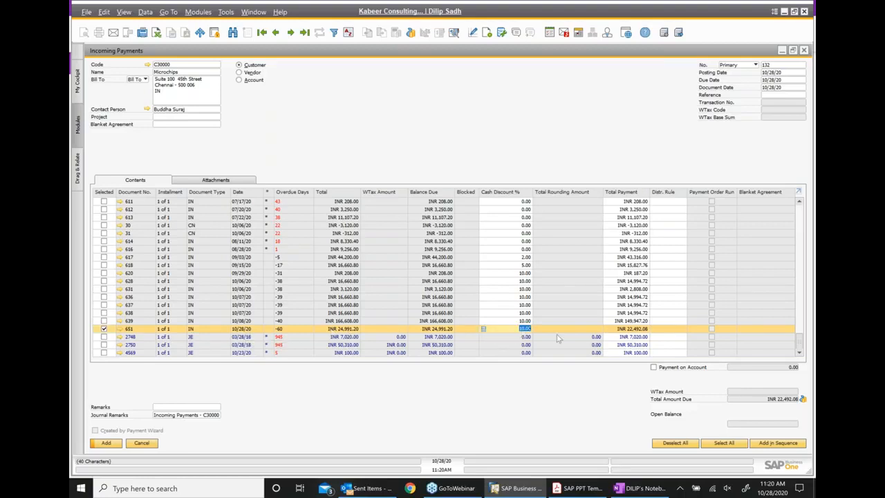
pyautogui.press('BackSpace')
# - Choose bank transfer as the payment means, with transfer date 10/28/20 and reference TEST1028
pyautogui.click(803, 401)
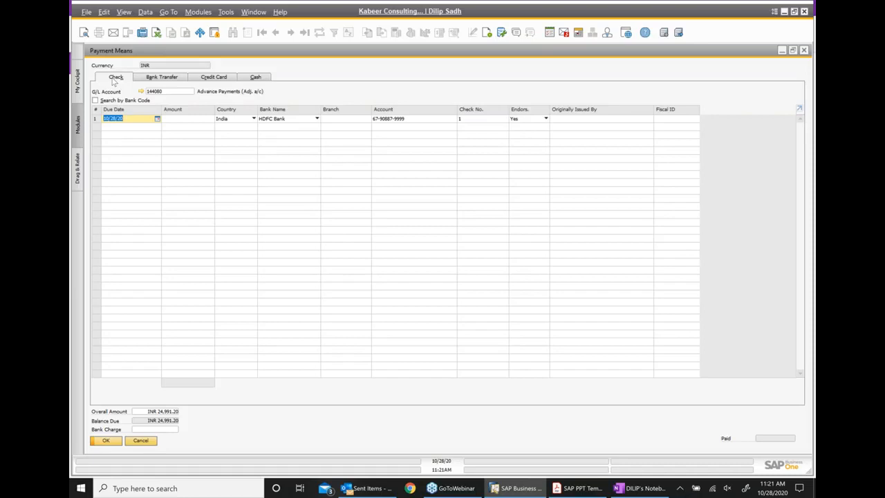
pyautogui.click(163, 81)
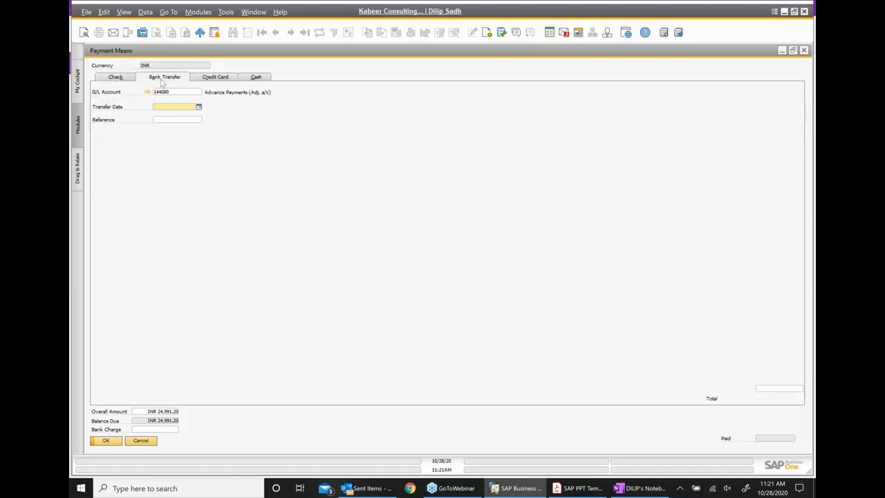
pyautogui.click(198, 107)
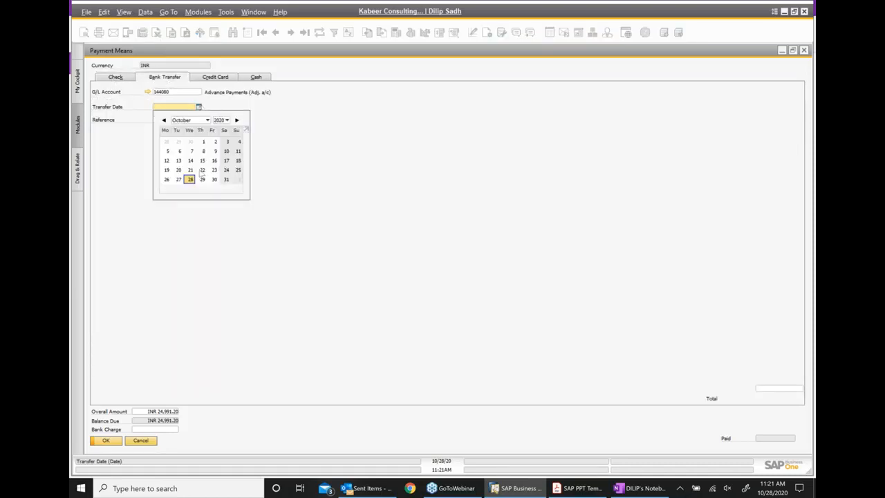
pyautogui.click(190, 179)
pyautogui.click(182, 121)
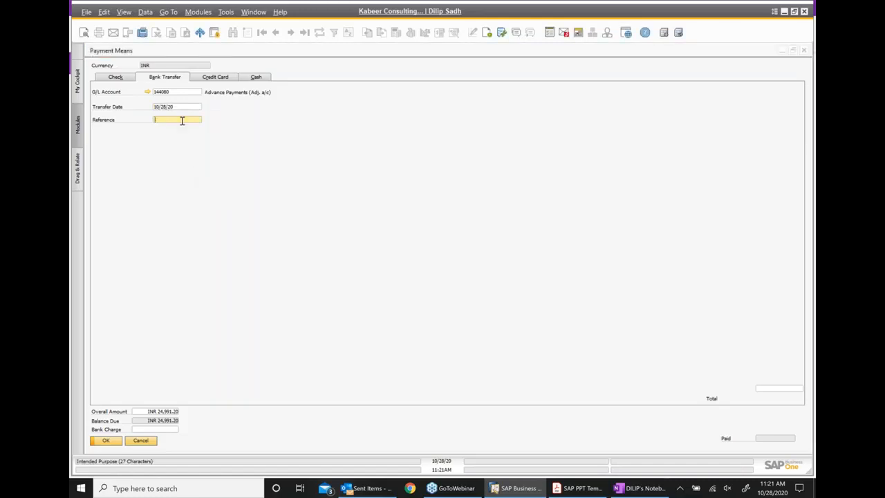
pyautogui.write('TEST1028')
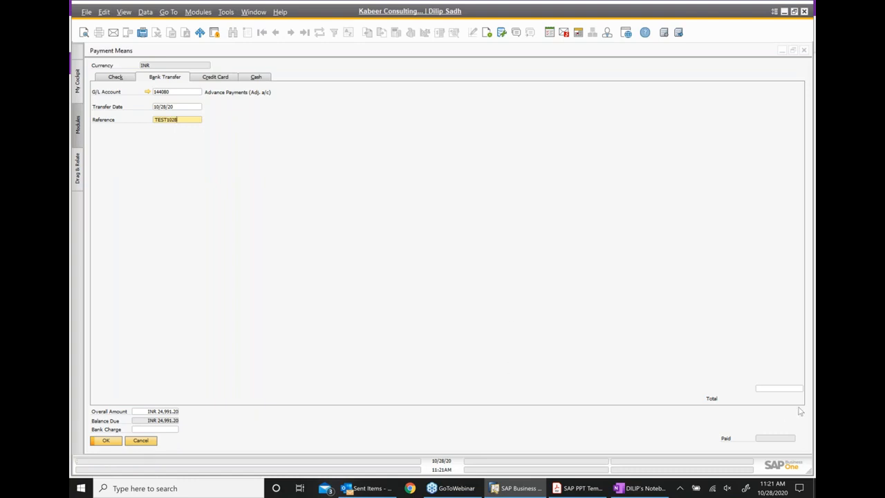
# - Set the bank transfer total to INR 24,991.20, accept the non-cash G/L account and add the incoming payment
pyautogui.click(776, 390)
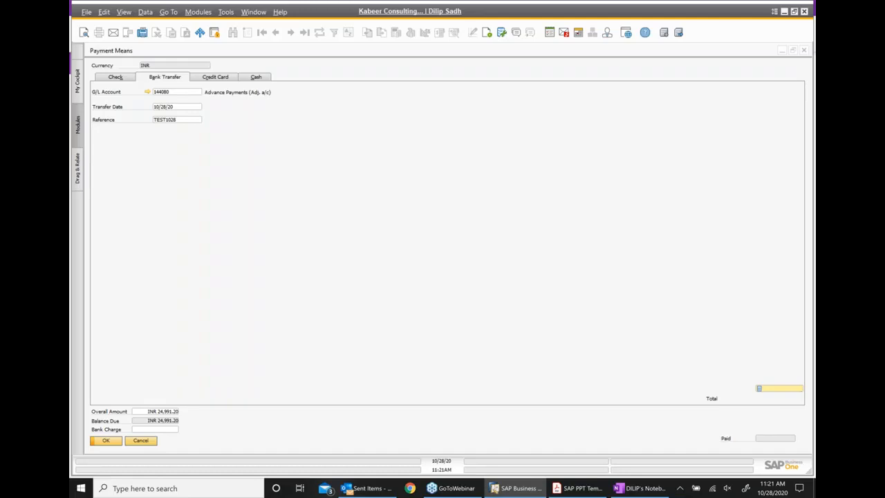
pyautogui.write('24991.20')
pyautogui.click(172, 432)
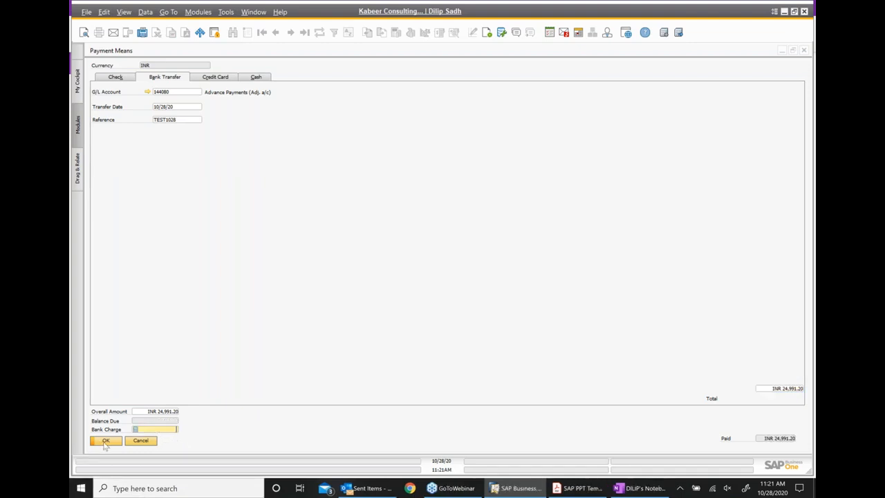
pyautogui.click(105, 442)
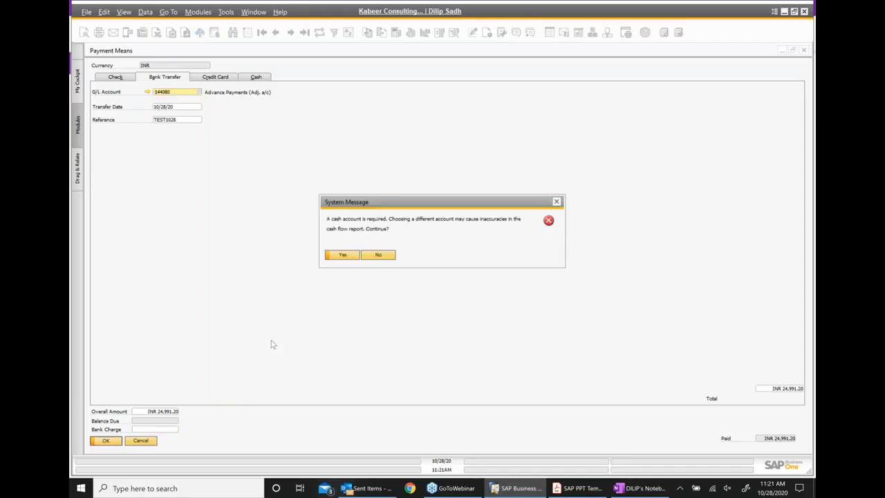
pyautogui.click(343, 255)
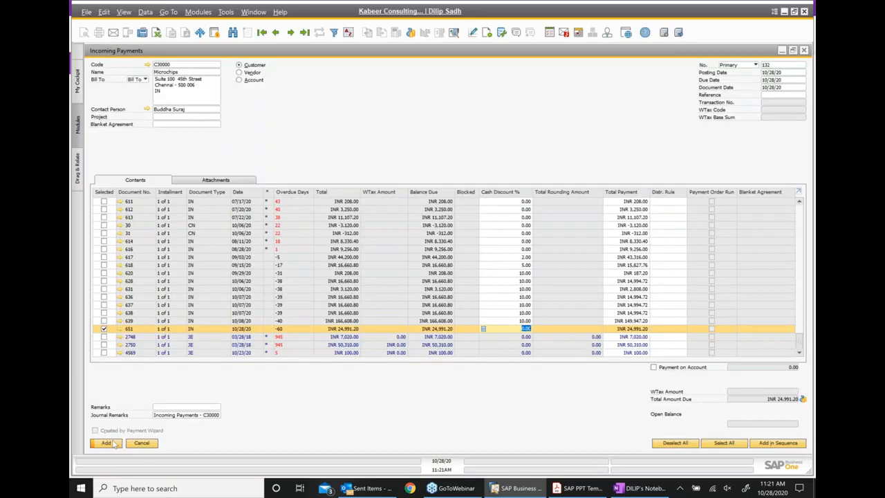
pyautogui.click(115, 444)
pyautogui.click(343, 255)
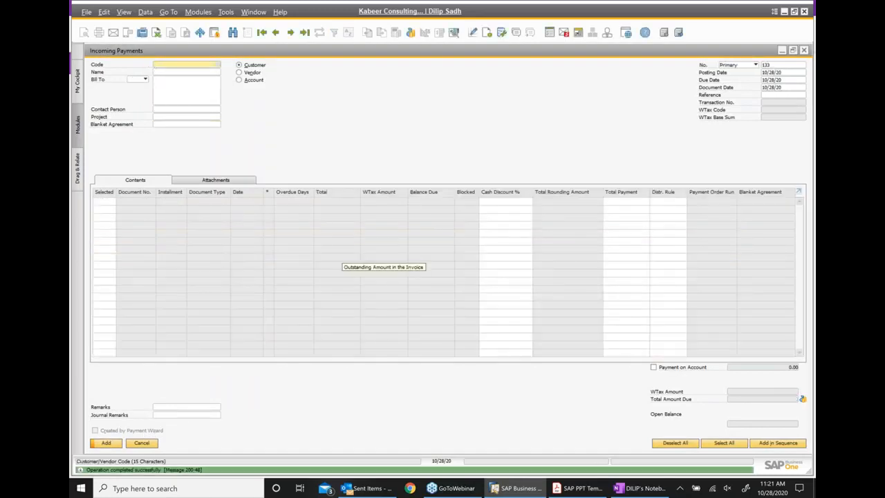
# - Reopen the newly added incoming payment and examine the debit and credit lines of its journal entry
pyautogui.click(276, 33)
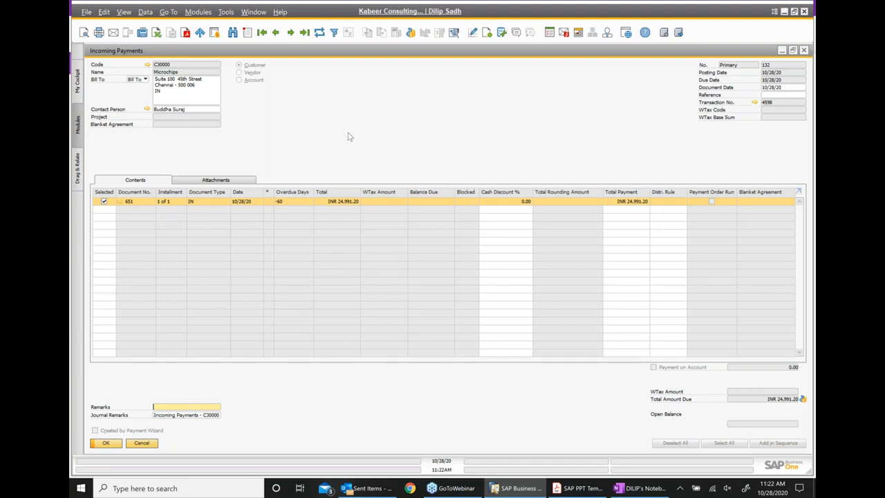
pyautogui.rightClick(389, 133)
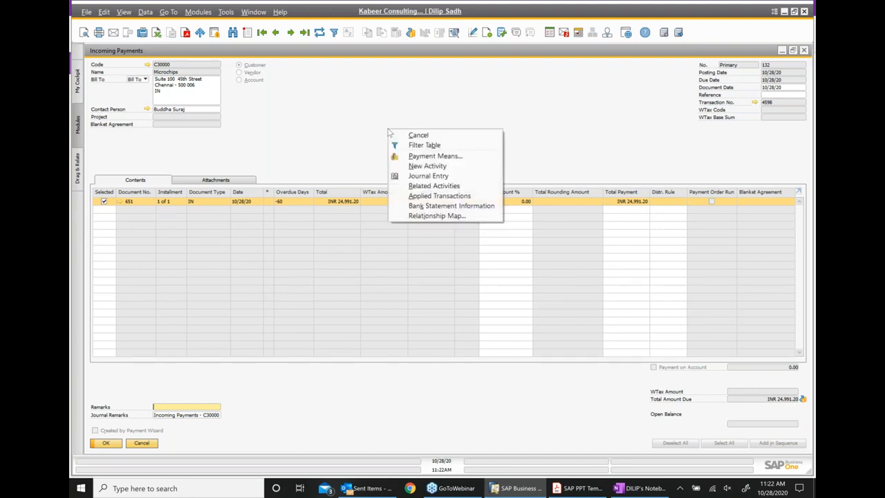
pyautogui.click(428, 178)
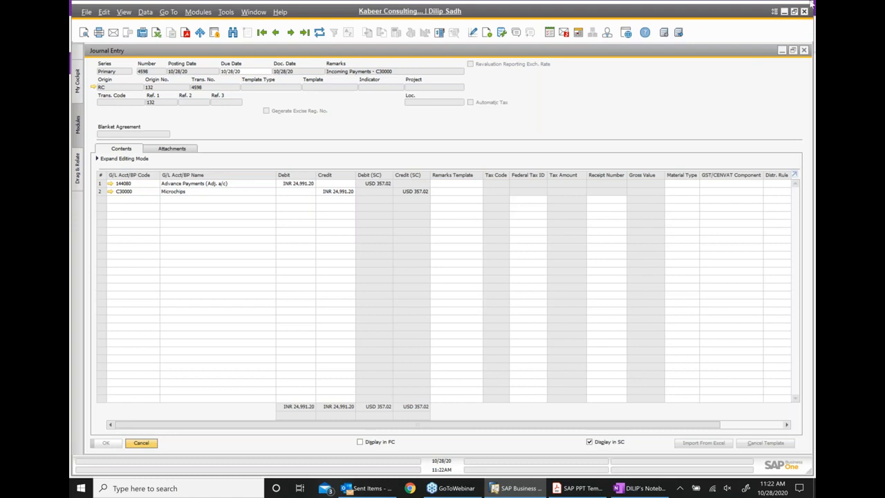
pyautogui.click(804, 52)
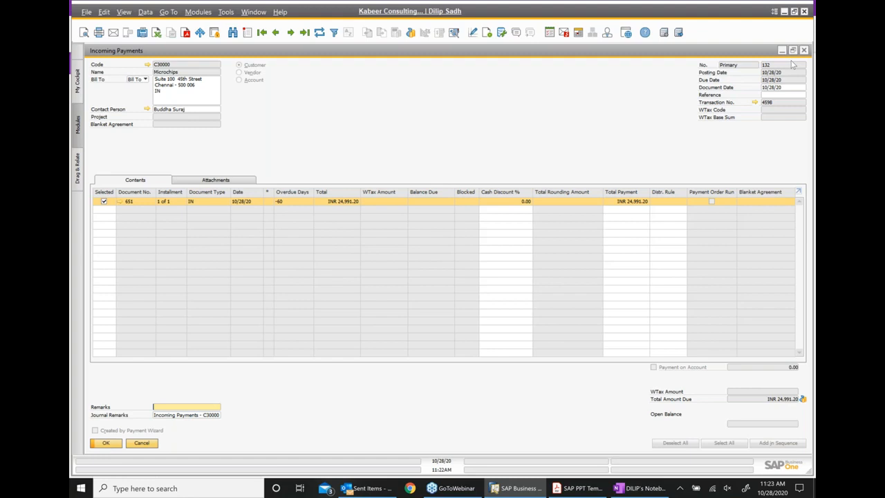
# - Switch to OneNote and copy the "End to end sales cycle" outline, through the incoming payment's JE, below the purchase cycle outline
pyautogui.click(643, 488)
pyautogui.scroll(3, 498, 262)
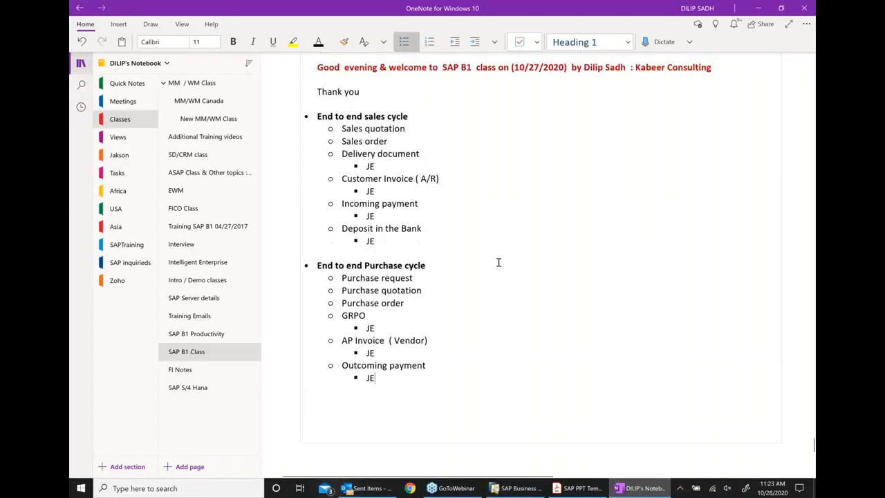
pyautogui.moveTo(375, 216); pyautogui.dragTo(301, 122)
pyautogui.hotkey('ctrl', 'c')
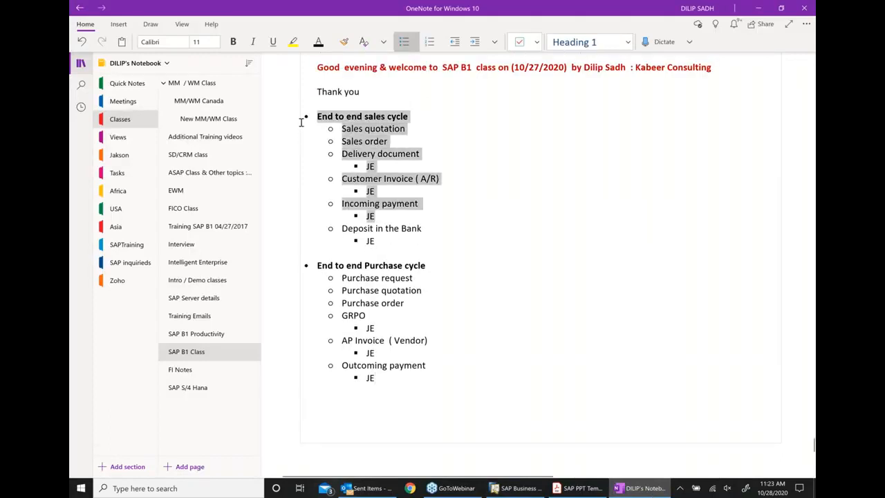
pyautogui.scroll(-6, 433, 336)
pyautogui.click(316, 265)
pyautogui.hotkey('ctrl', 'v')
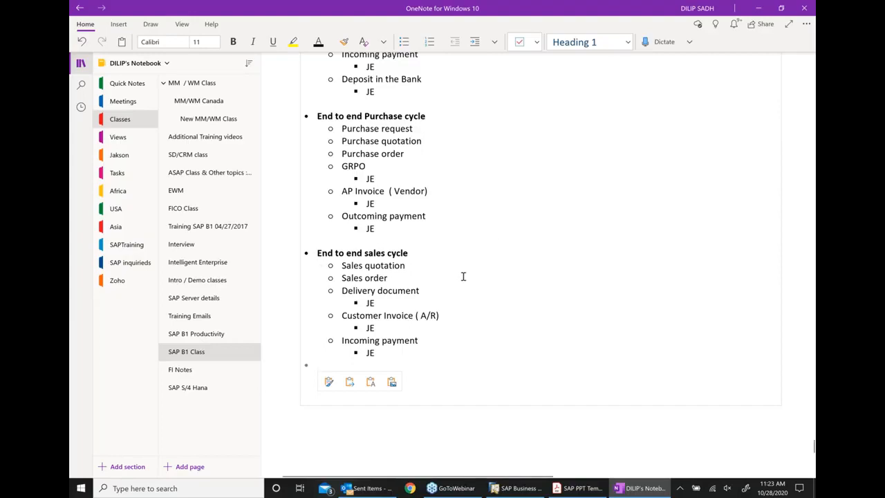
# - Append "THRU check" to the "Incoming payment" line of the first sales cycle outline
pyautogui.scroll(3, 479, 276)
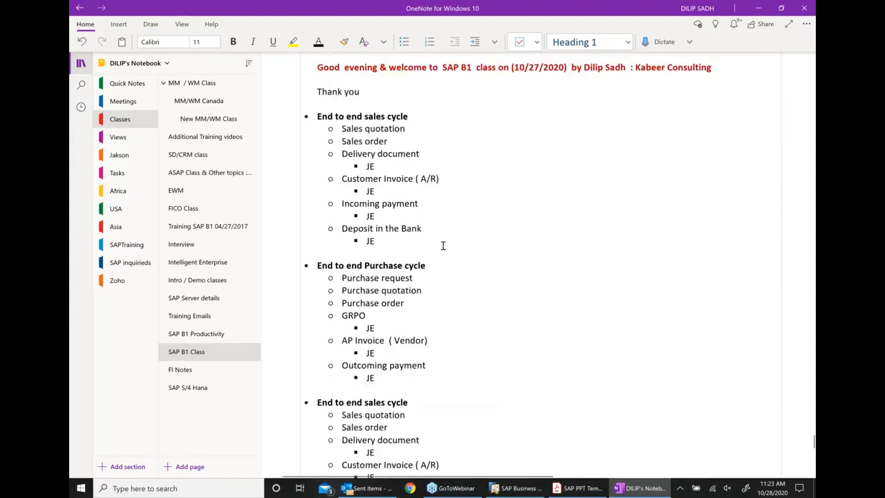
pyautogui.click(456, 208)
pyautogui.write('THRU check')
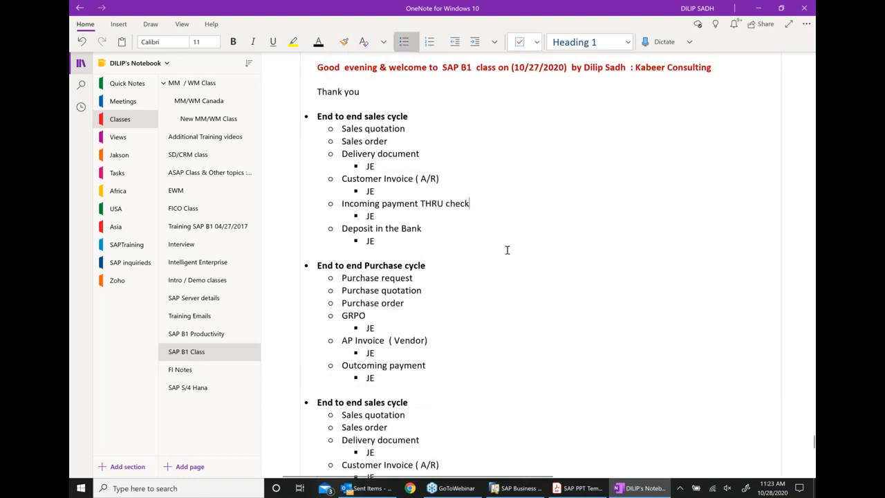
pyautogui.scroll(-5, 507, 249)
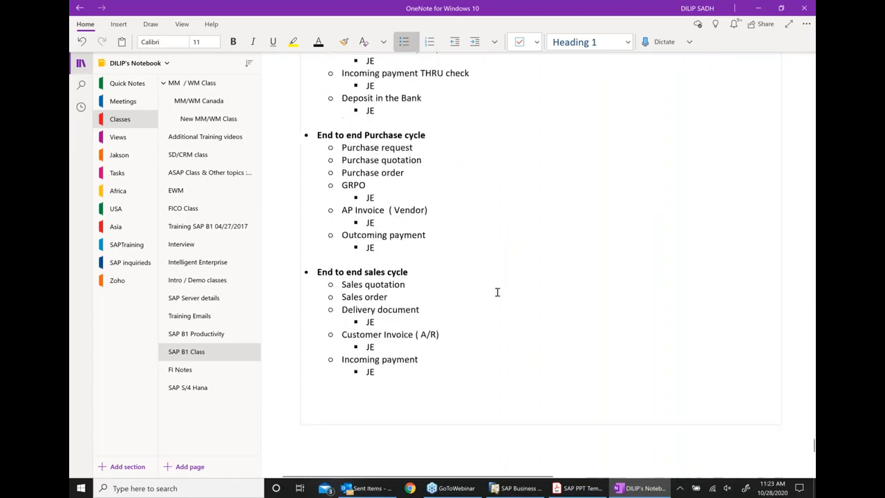
# - Append "they BANK TRANSFER" to the "Incoming payment" line of the second sales cycle outline
pyautogui.click(447, 343)
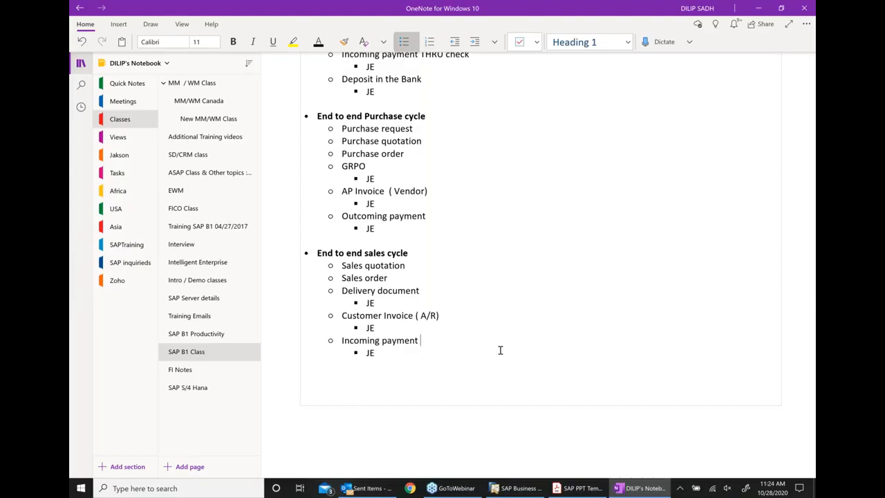
pyautogui.write('ey BANK TRANSFER')
# - Make "THRU check" on the first sales cycle's incoming payment line bold and dark red
pyautogui.scroll(3, 495, 340)
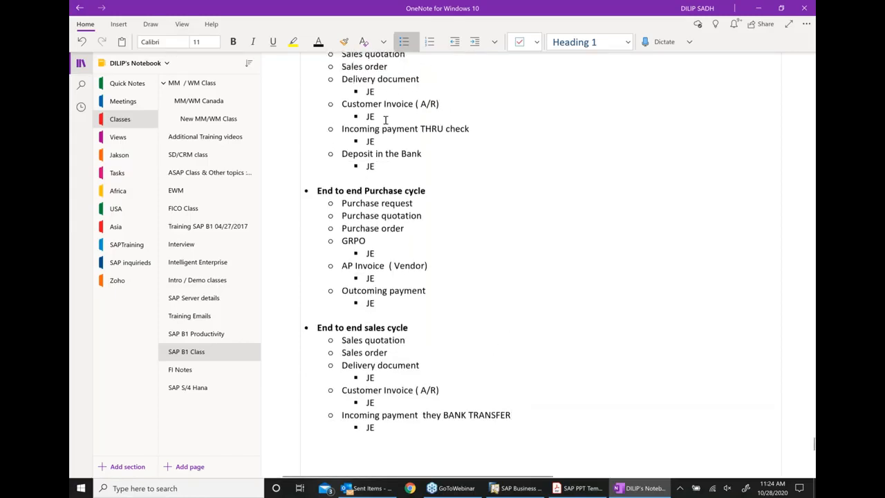
pyautogui.moveTo(423, 128); pyautogui.dragTo(472, 129)
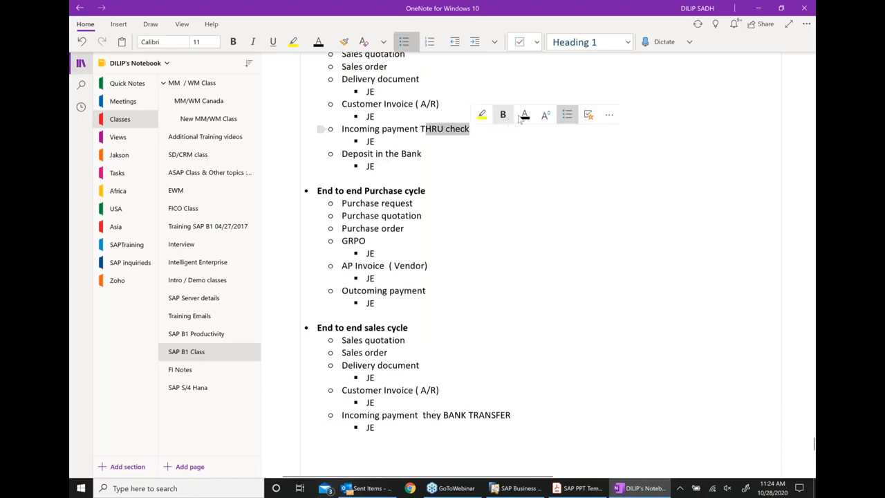
pyautogui.click(503, 115)
pyautogui.click(485, 279)
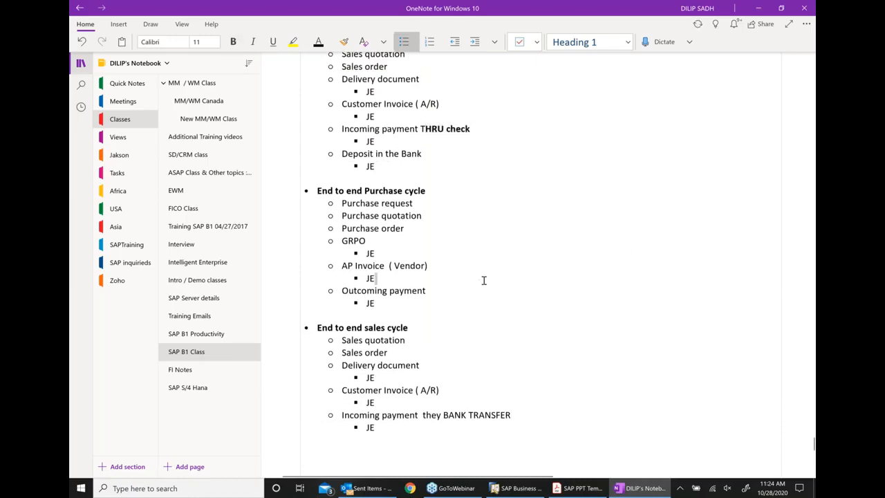
pyautogui.scroll(-3, 470, 304)
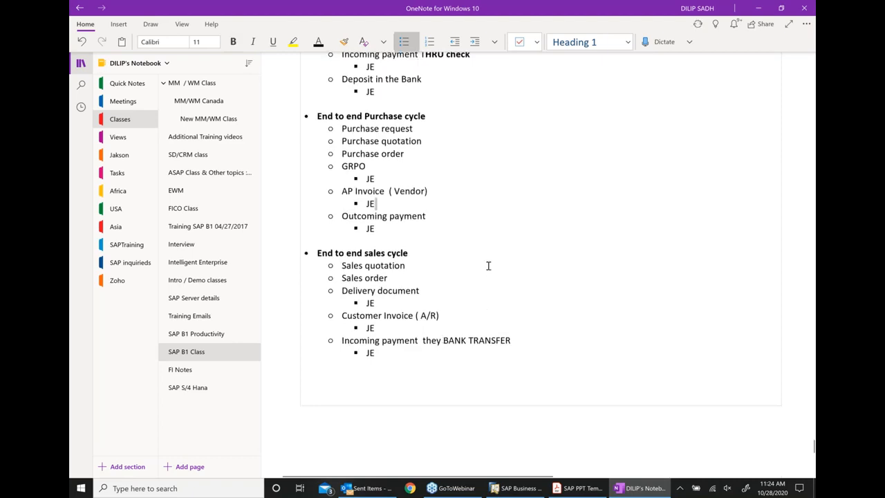
pyautogui.scroll(5, 420, 201)
pyautogui.moveTo(422, 204); pyautogui.dragTo(476, 203)
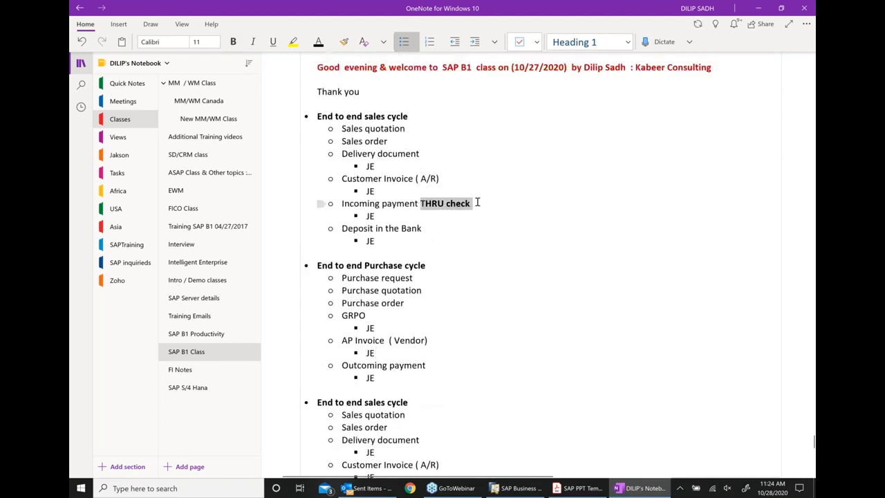
pyautogui.click(330, 41)
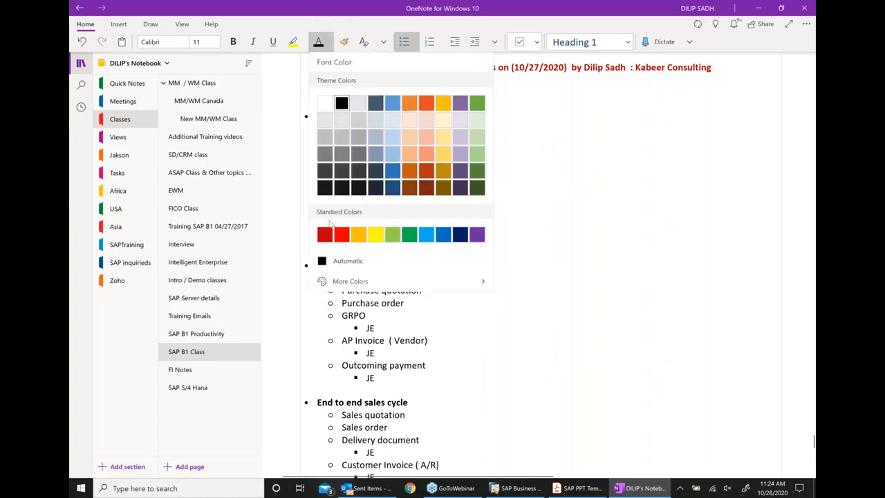
pyautogui.click(327, 235)
# - Make "BANK TRANSFER" on the second sales cycle's incoming payment line bold and dark red
pyautogui.scroll(-5, 574, 272)
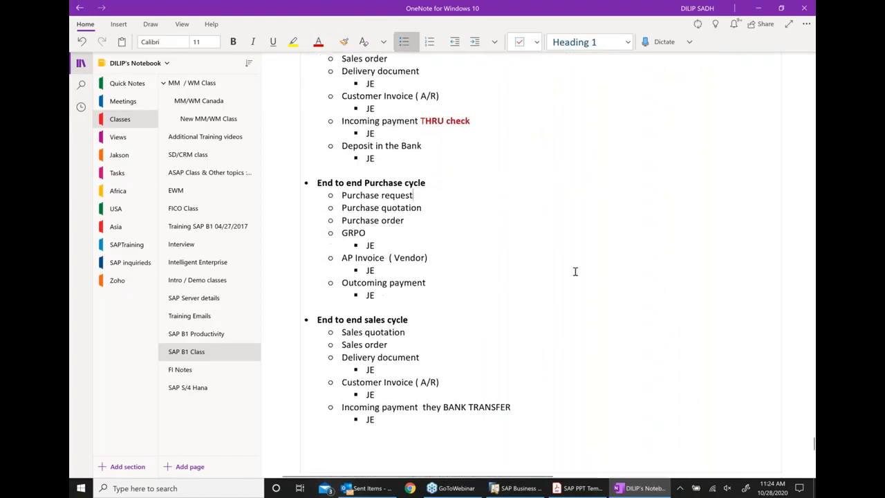
pyautogui.moveTo(443, 266); pyautogui.dragTo(510, 265)
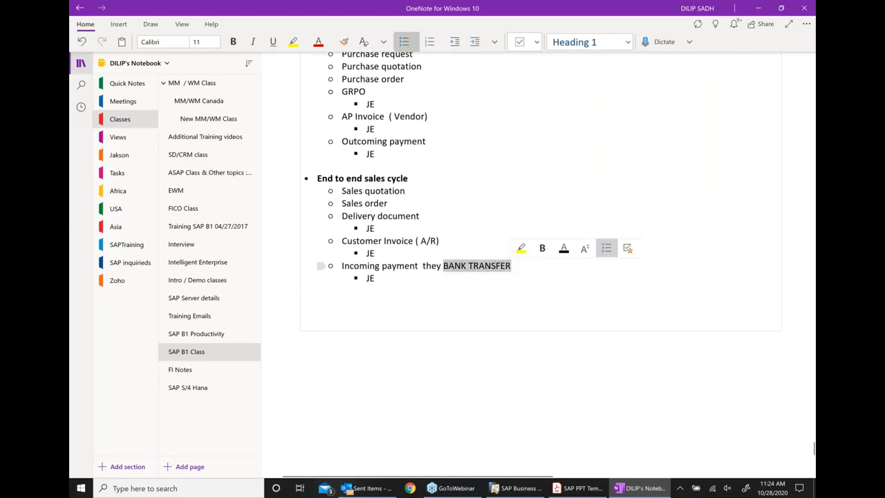
pyautogui.click(542, 248)
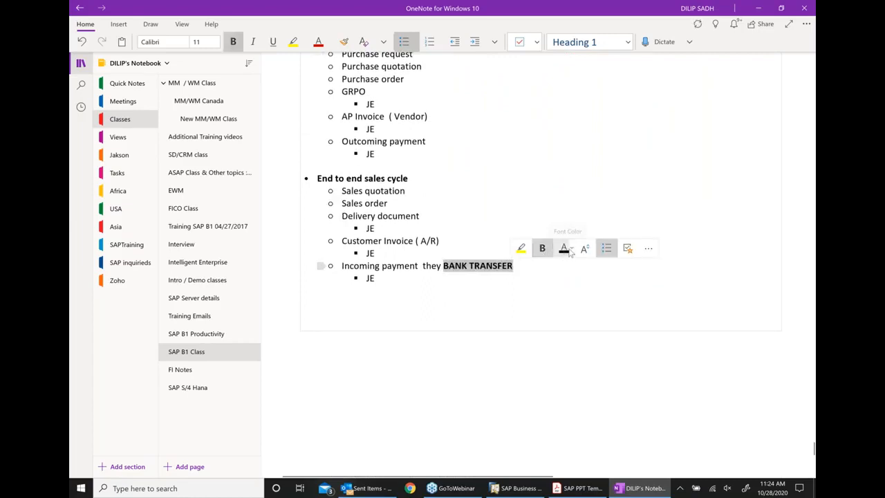
pyautogui.click(570, 250)
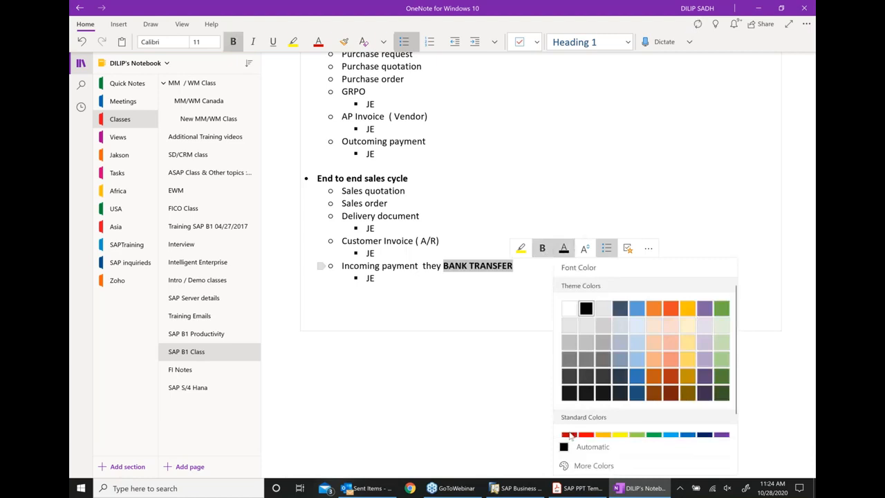
pyautogui.click(526, 351)
pyautogui.moveTo(445, 265); pyautogui.dragTo(510, 265)
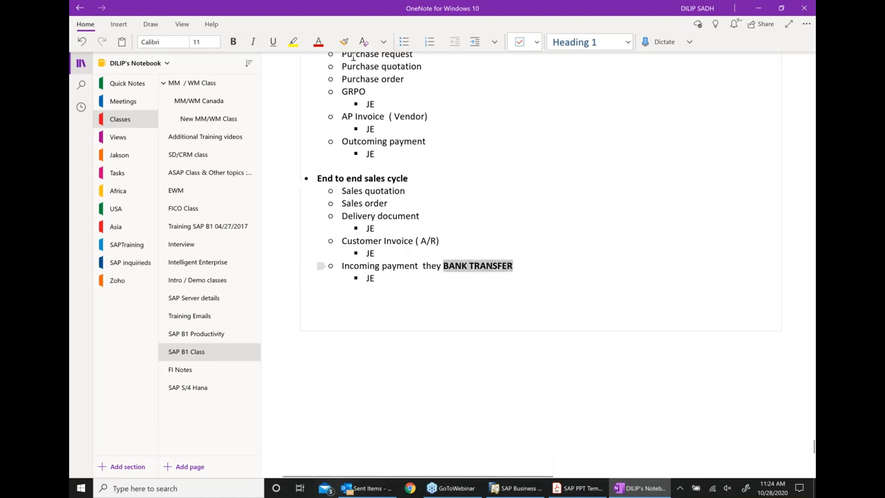
pyautogui.click(318, 41)
pyautogui.click(423, 297)
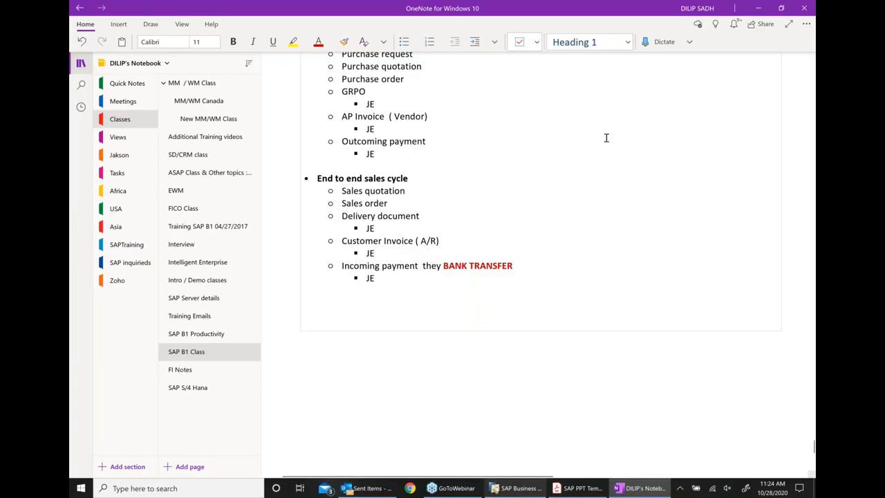
# - Switch to SAP Business One, close the incoming payment and start a new sales order for customer C30000, Microchips
pyautogui.click(516, 488)
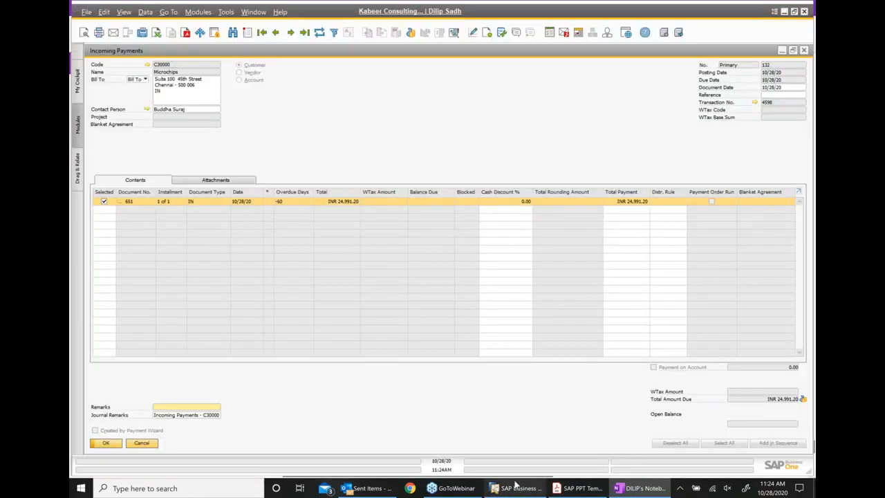
pyautogui.click(805, 50)
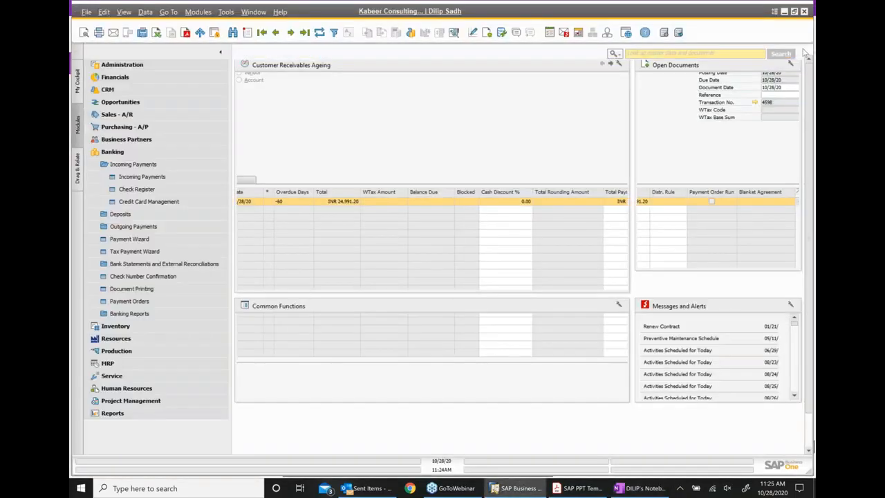
pyautogui.click(116, 114)
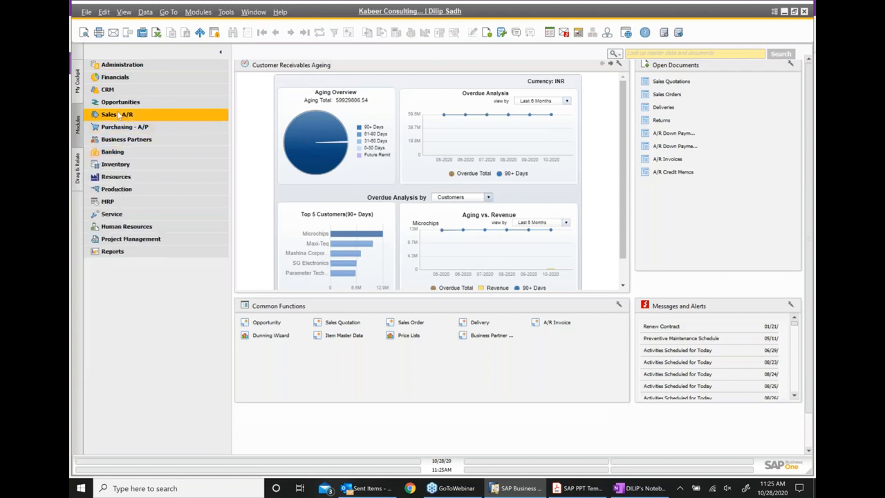
pyautogui.click(135, 107)
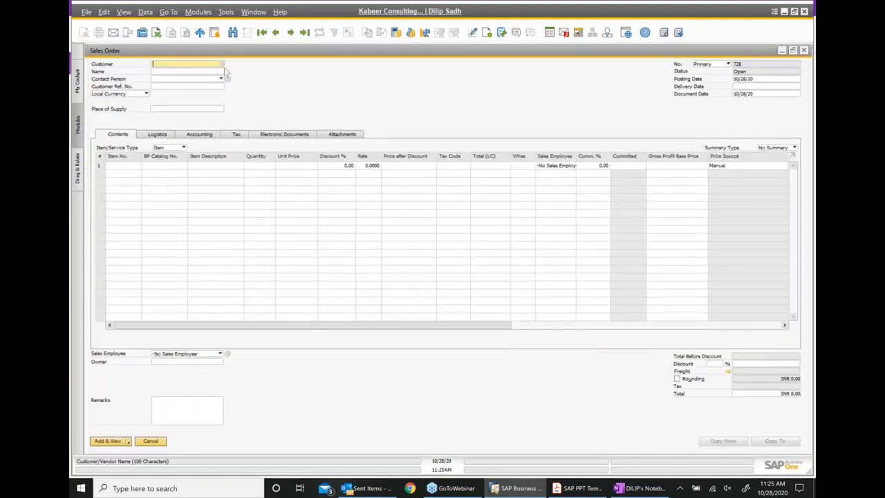
pyautogui.click(221, 65)
pyautogui.click(381, 149)
pyautogui.press('Return')
# - Enter item A00001, J.B. Officeprint 1420, in the first row of the sales order
pyautogui.click(131, 168)
pyautogui.click(137, 166)
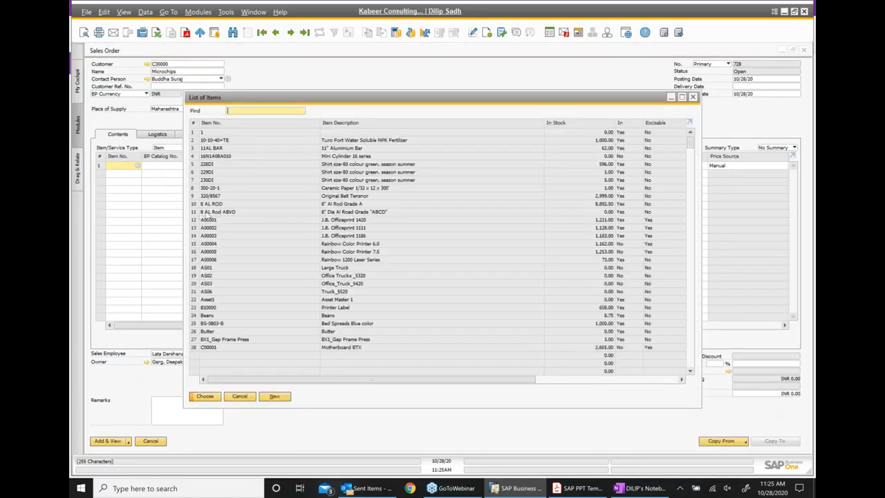
pyautogui.doubleClick(214, 220)
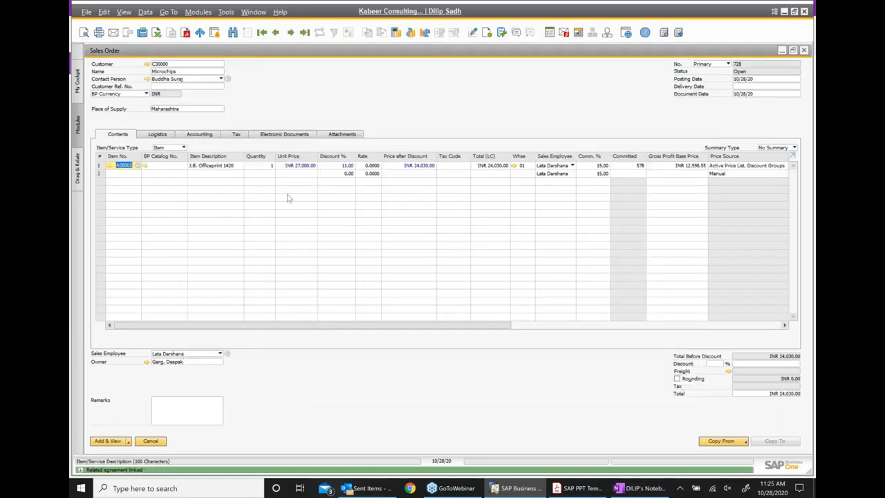
# - Set the sales order's delivery date to 10/28/20 and add the order
pyautogui.click(792, 86)
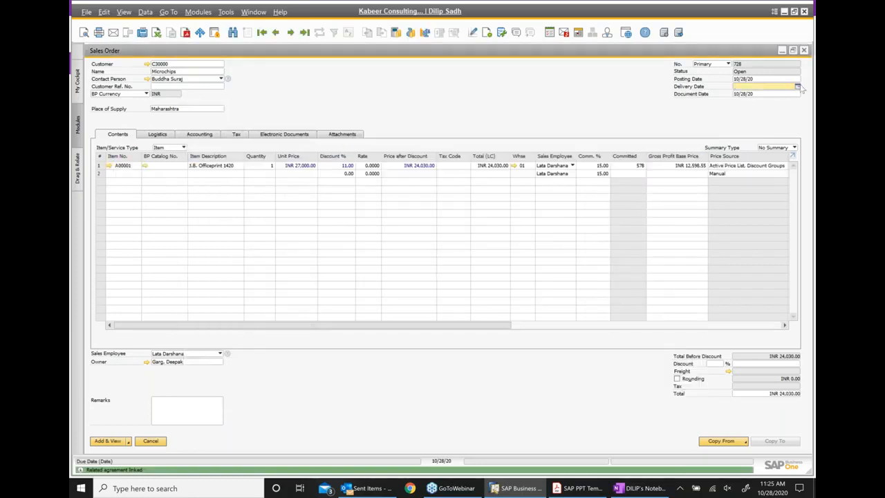
pyautogui.click(797, 87)
pyautogui.click(756, 160)
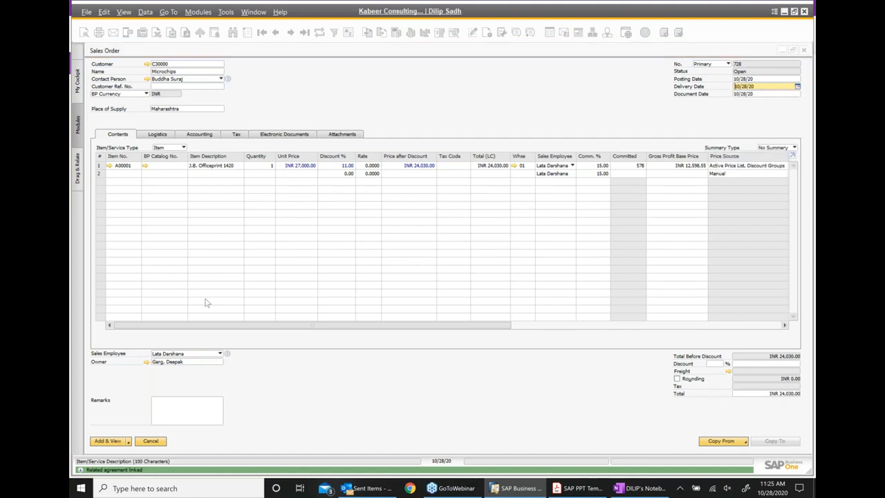
pyautogui.click(111, 442)
pyautogui.click(341, 267)
pyautogui.click(103, 441)
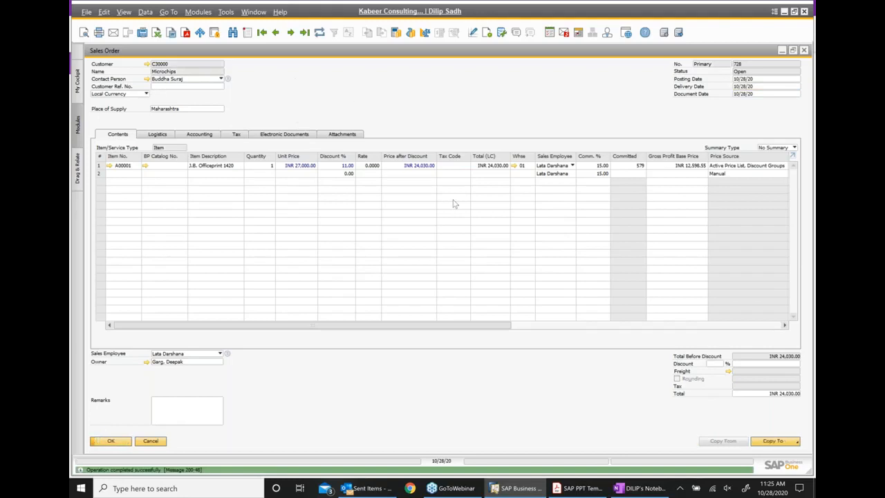
# - Copy the sales order to a delivery and add it, declining to change the general warehouse
pyautogui.click(763, 441)
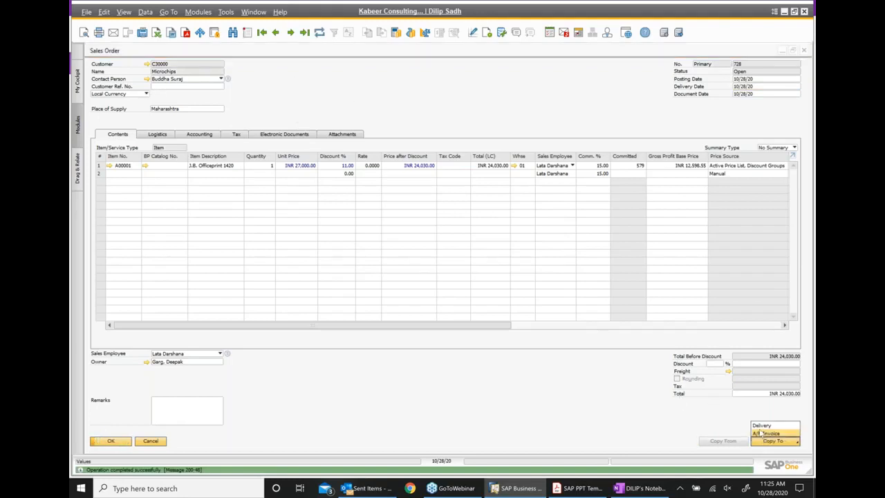
pyautogui.click(762, 426)
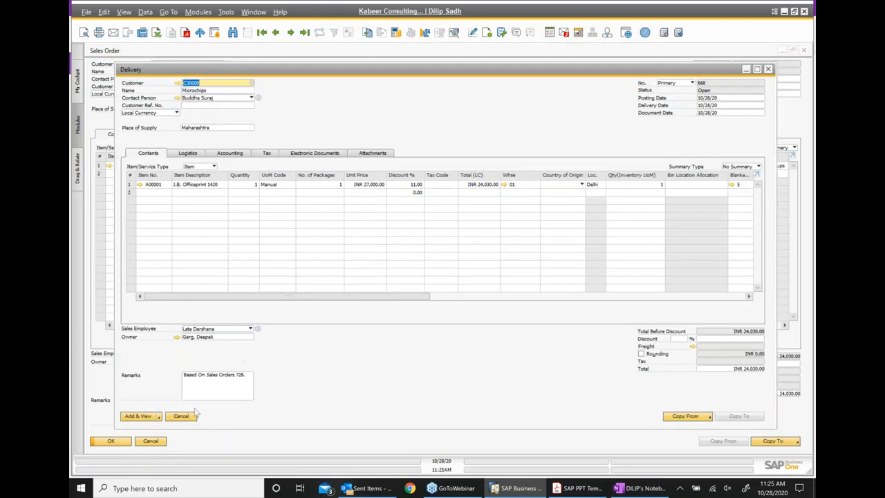
pyautogui.click(137, 417)
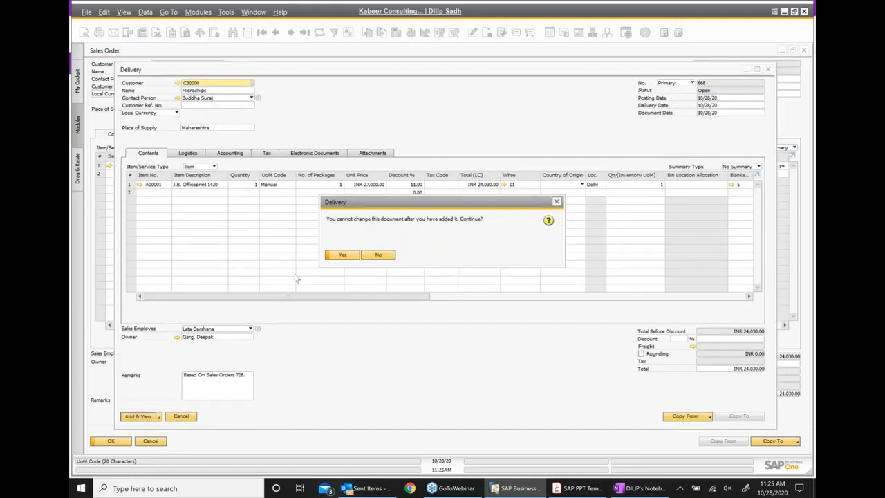
pyautogui.click(349, 256)
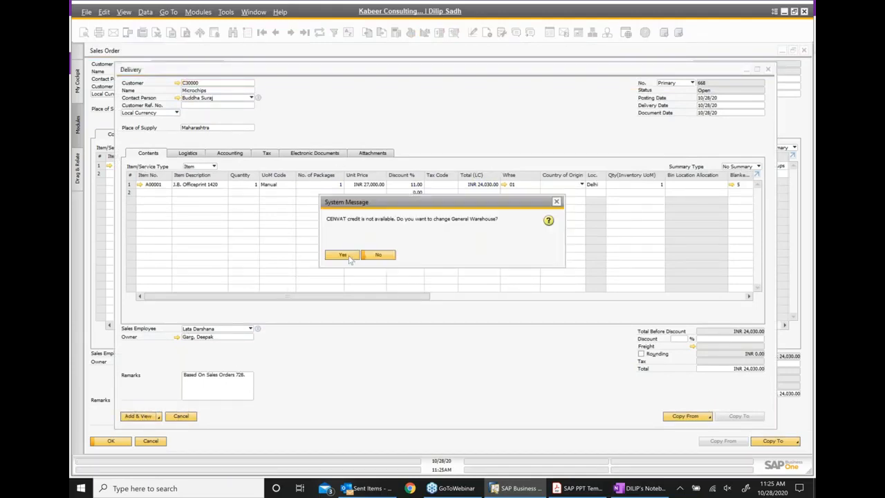
pyautogui.click(379, 256)
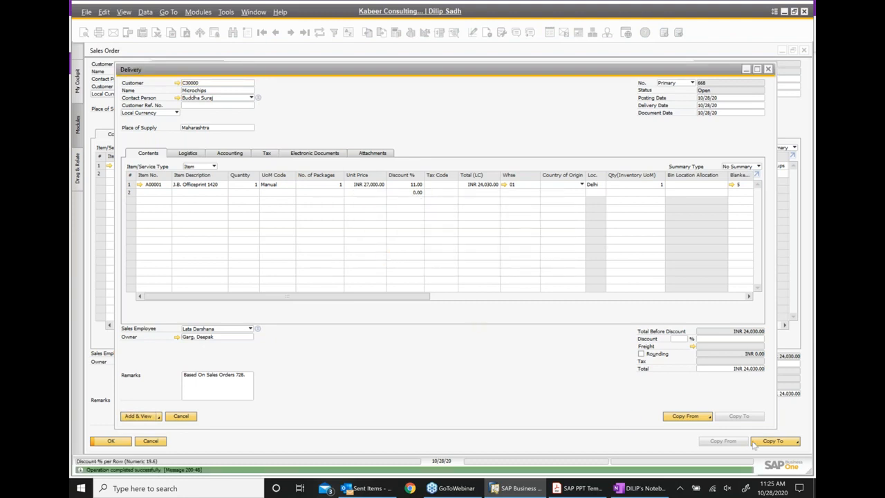
# - Copy the delivery to an A/R invoice and try to add it without changing the general warehouse
pyautogui.click(739, 416)
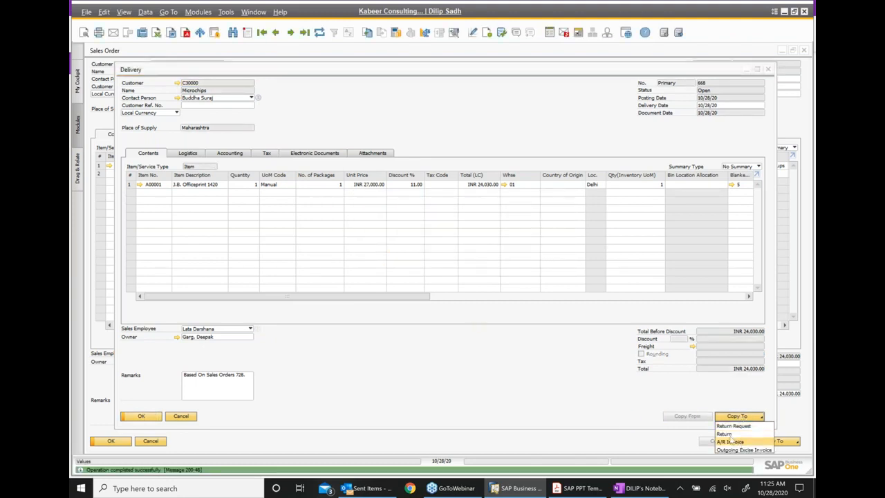
pyautogui.click(732, 443)
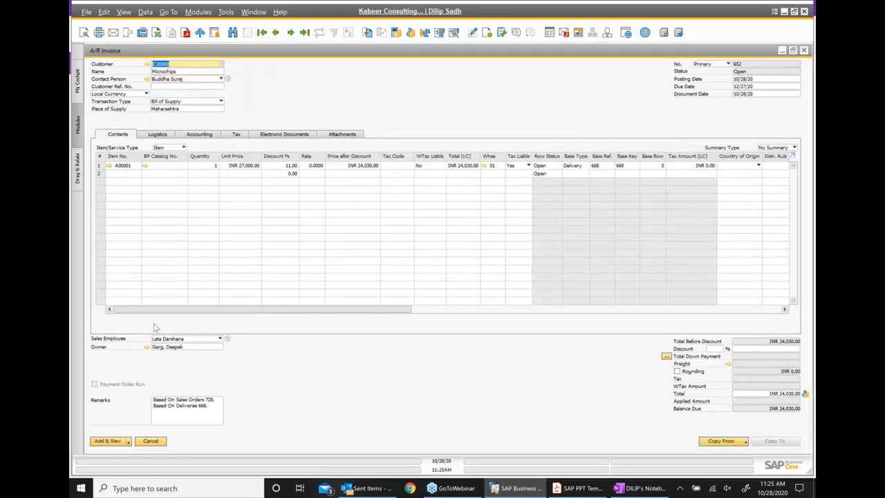
pyautogui.click(106, 441)
pyautogui.click(343, 255)
pyautogui.click(378, 255)
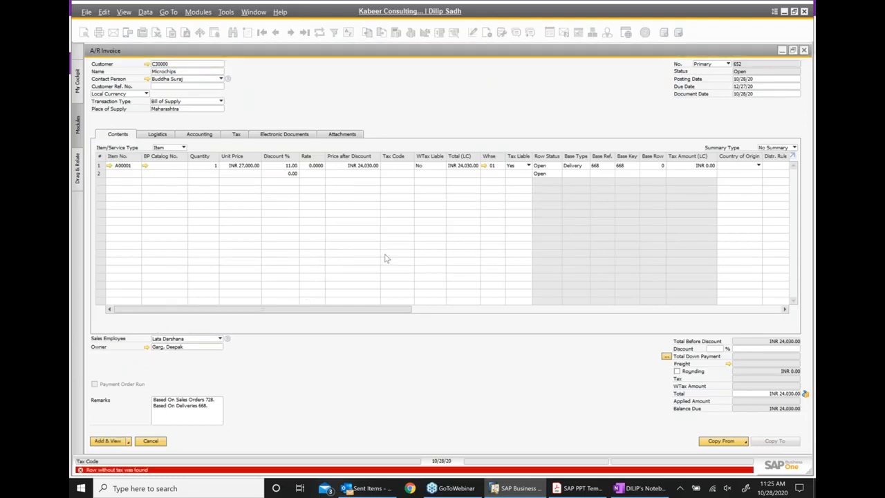
# - Set the invoice row's tax code to CST@4 and add the A/R invoice, keeping the general warehouse
pyautogui.click(398, 167)
pyautogui.click(410, 166)
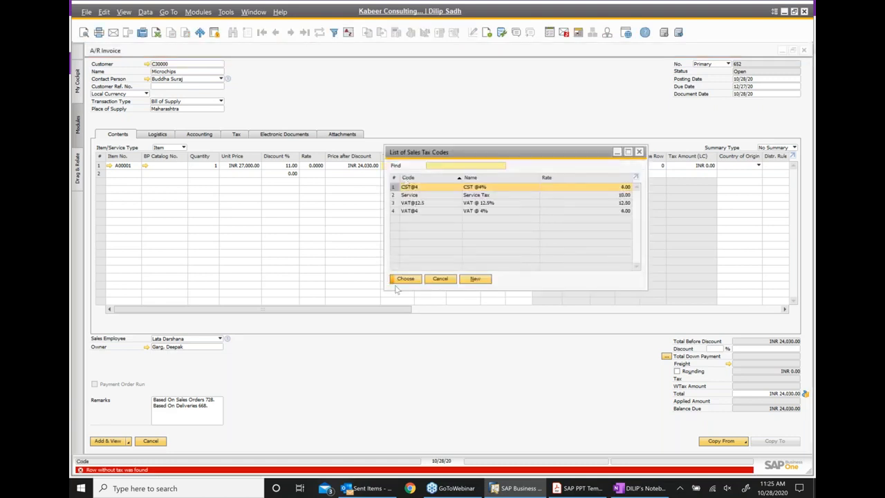
pyautogui.press('Return')
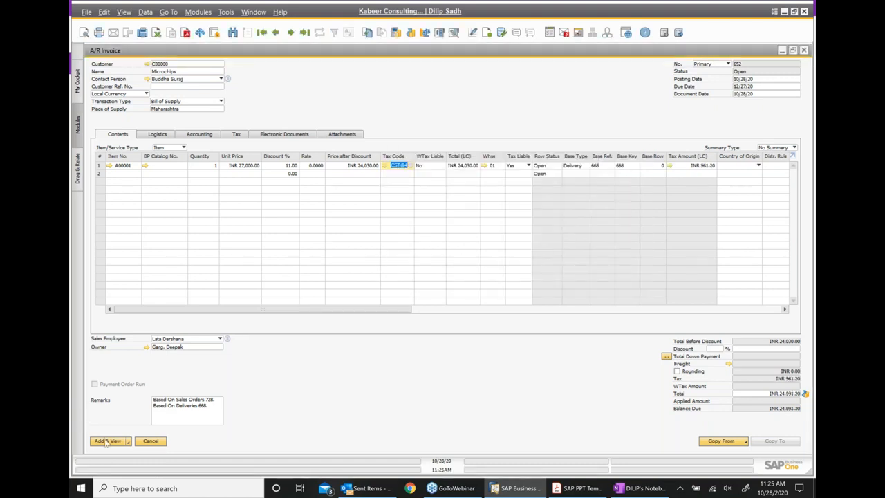
pyautogui.click(107, 440)
pyautogui.click(345, 256)
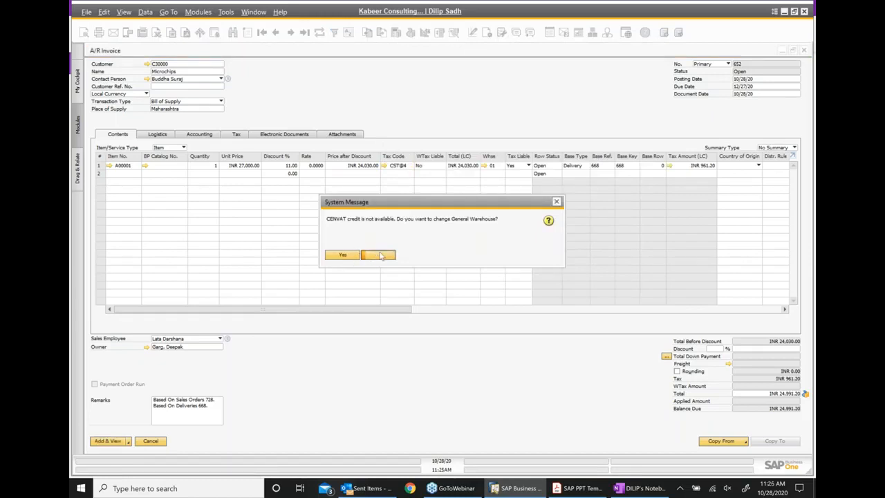
pyautogui.click(380, 255)
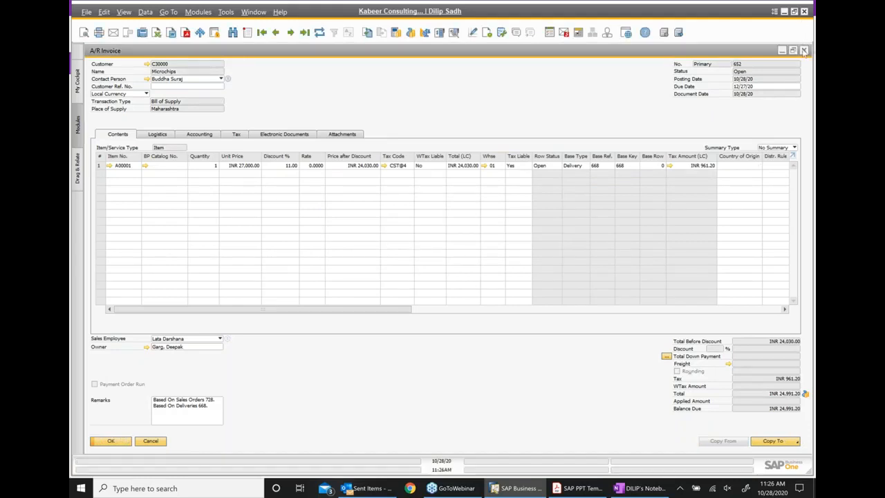
# - Open the A/R invoice's relationship map to examine the chain of linked sales documents
pyautogui.rightClick(512, 107)
pyautogui.click(576, 272)
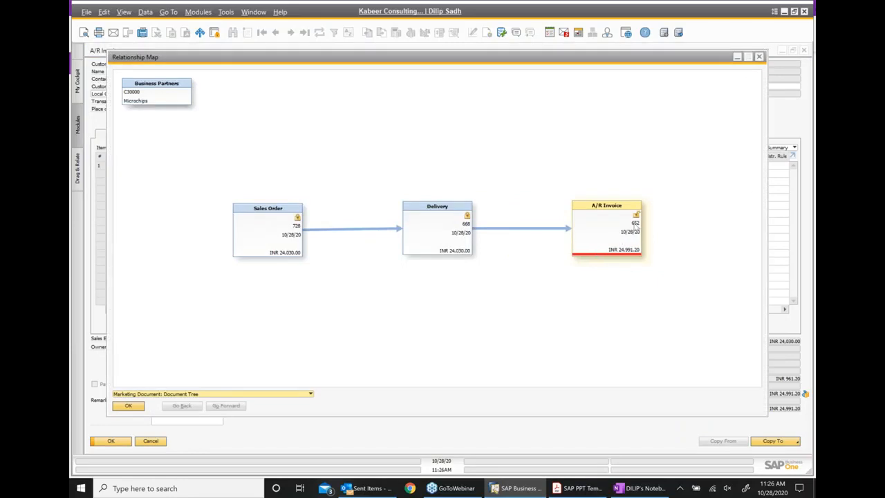
# - Close the relationship map together with the A/R invoice, delivery and sales order
pyautogui.click(760, 57)
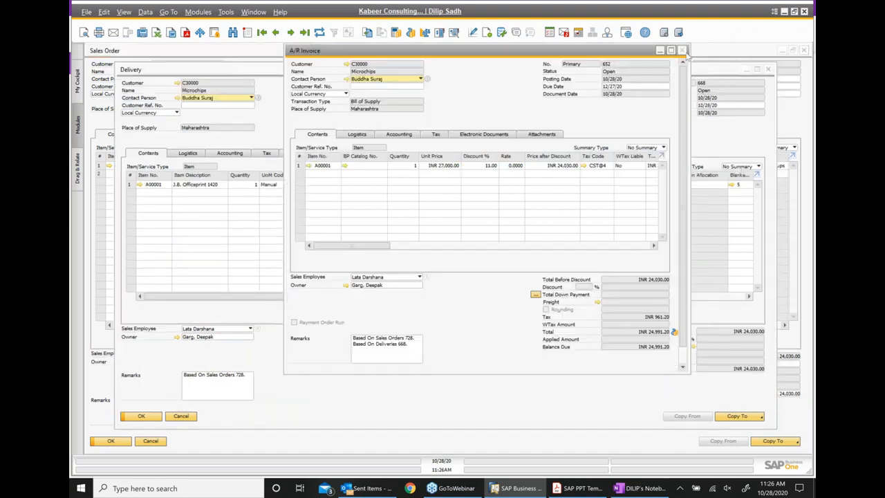
pyautogui.click(682, 50)
pyautogui.click(767, 69)
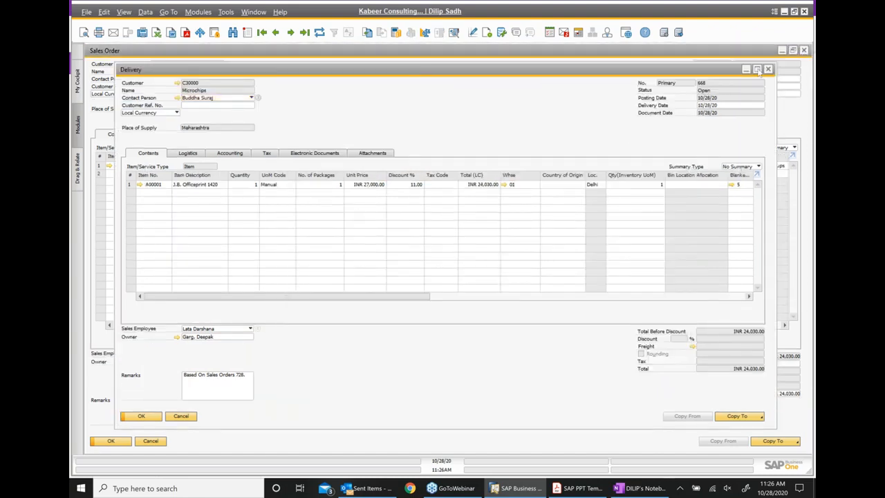
pyautogui.click(804, 51)
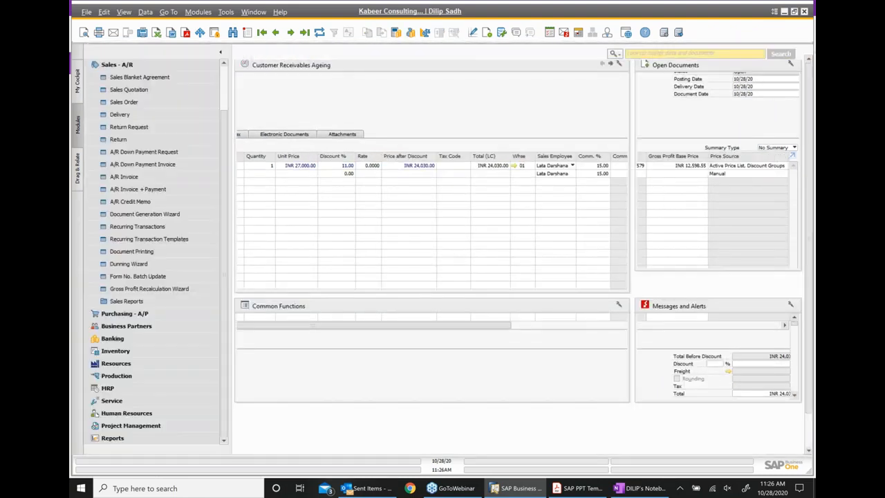
# - Create a new incoming payment in the Banking module for the customer Microchips
pyautogui.click(116, 65)
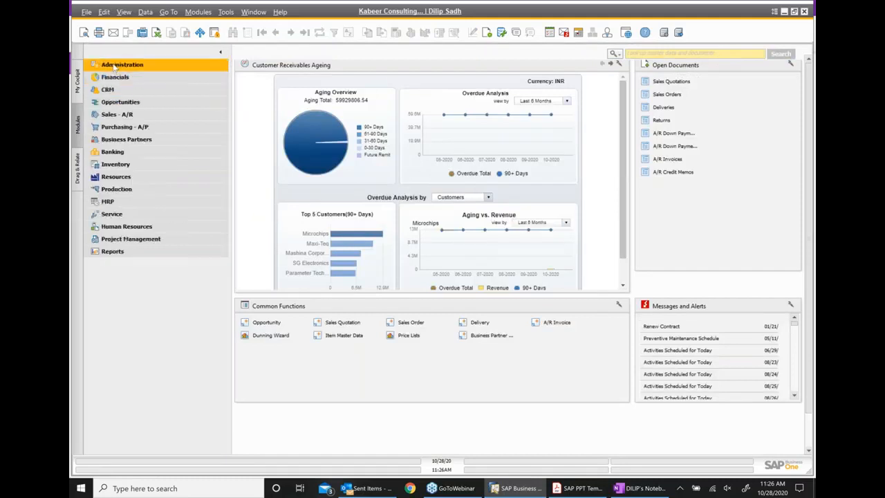
pyautogui.click(120, 153)
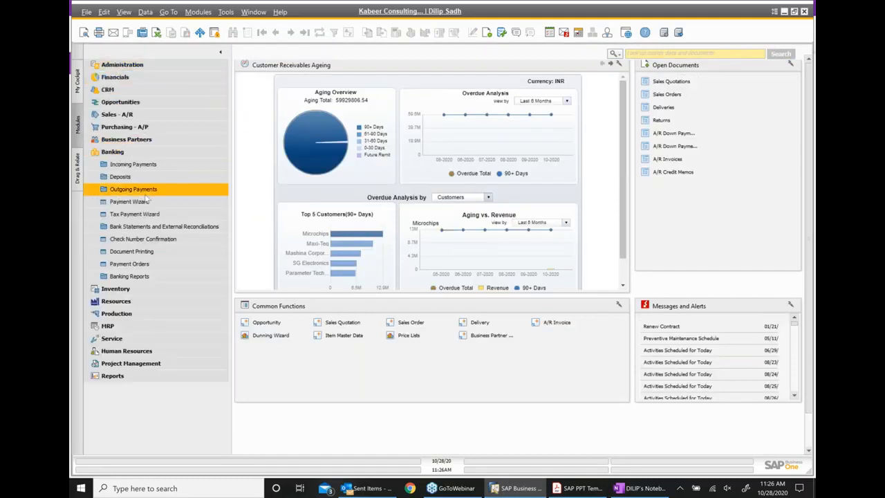
pyautogui.click(145, 164)
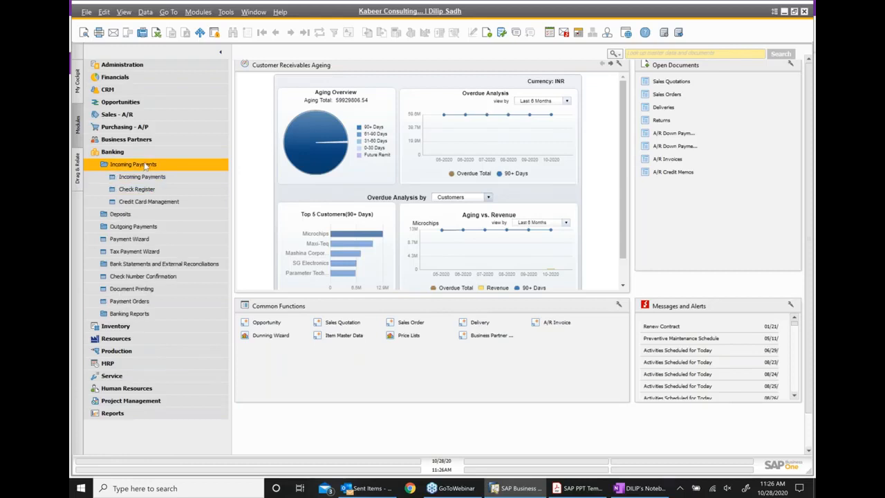
pyautogui.click(147, 177)
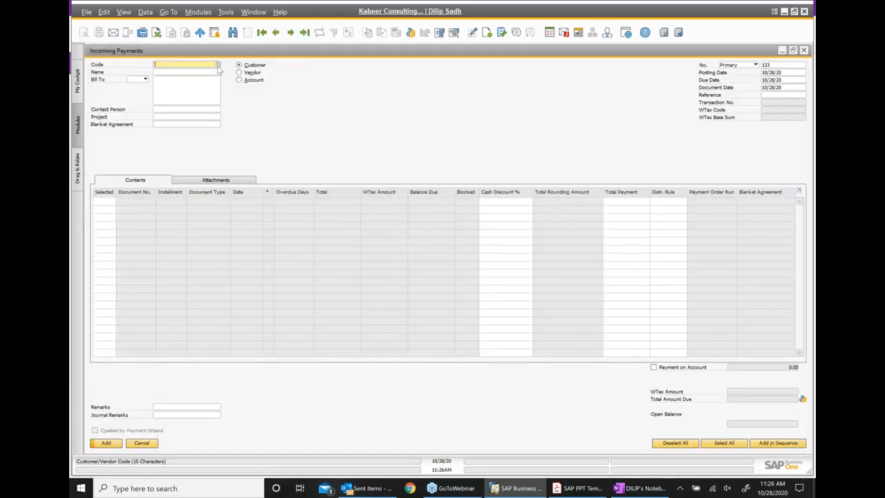
pyautogui.click(217, 65)
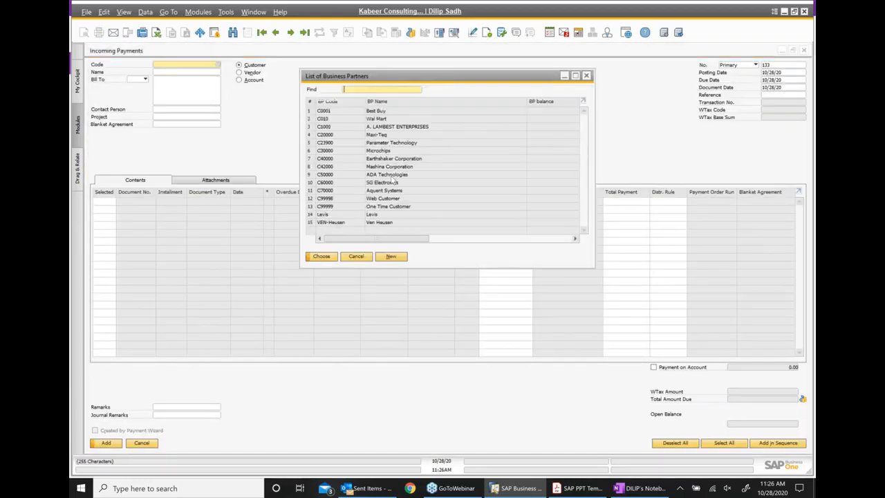
pyautogui.doubleClick(380, 151)
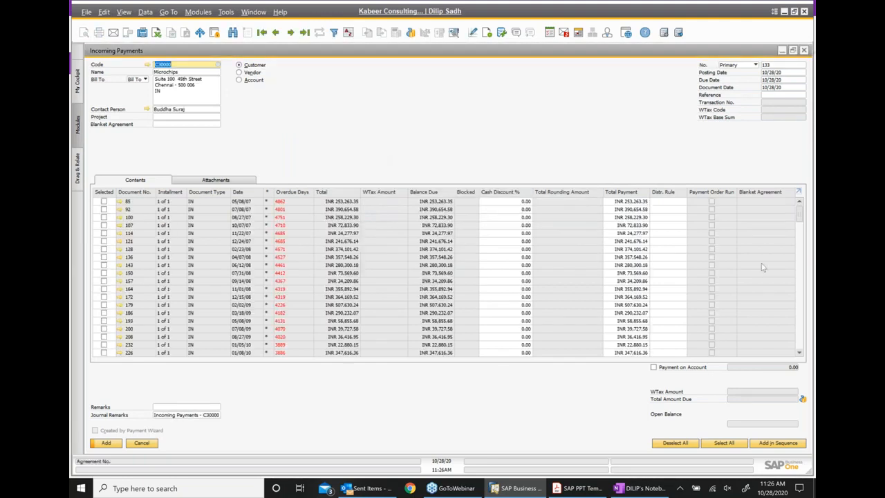
# - Select the open invoice dated 10/28/20 for payment and clear its cash discount percentage
pyautogui.scroll(-5, 800, 318)
pyautogui.scroll(-8, 800, 319)
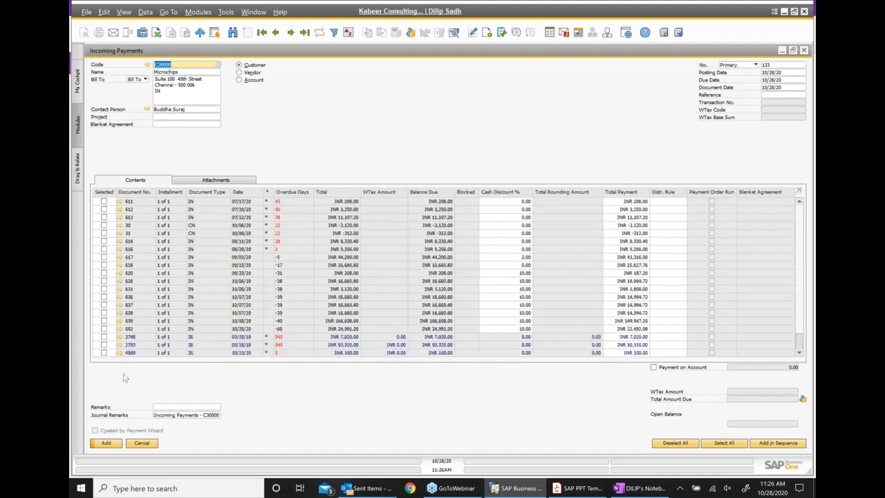
pyautogui.click(105, 329)
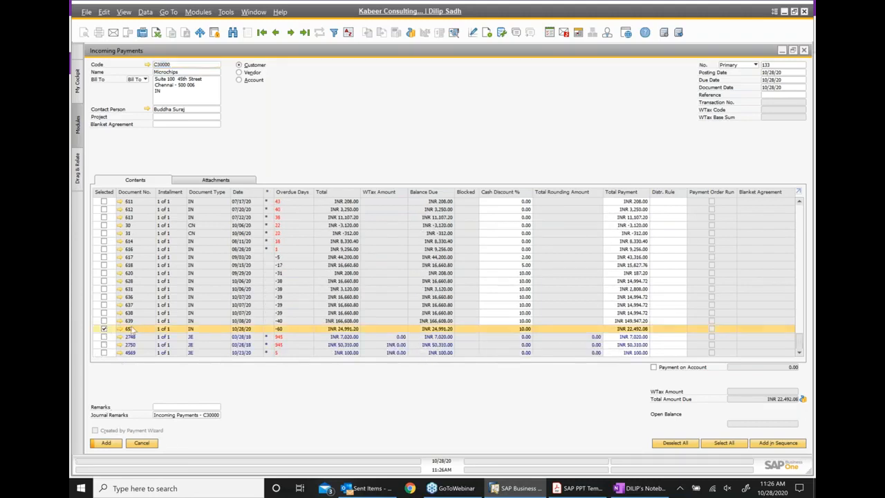
pyautogui.click(525, 331)
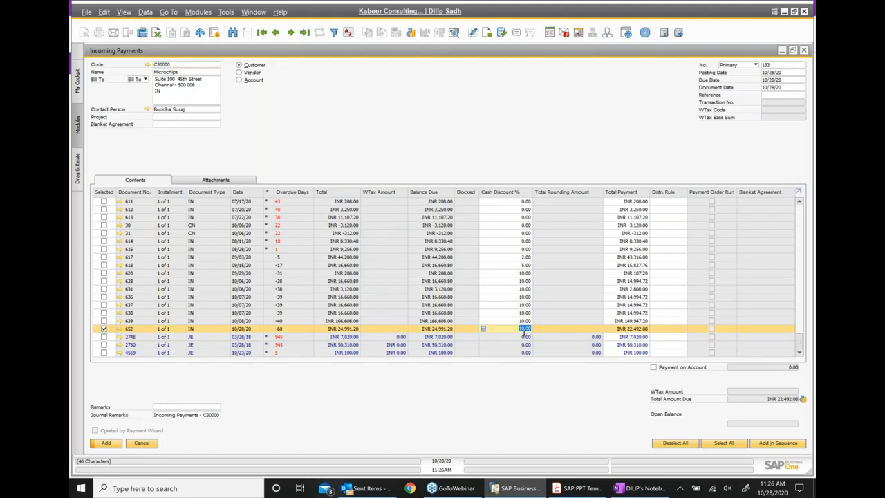
pyautogui.press('BackSpace')
# - Set the payment means to 24,991.20 in cash without a bank charge and add the incoming payment
pyautogui.click(803, 402)
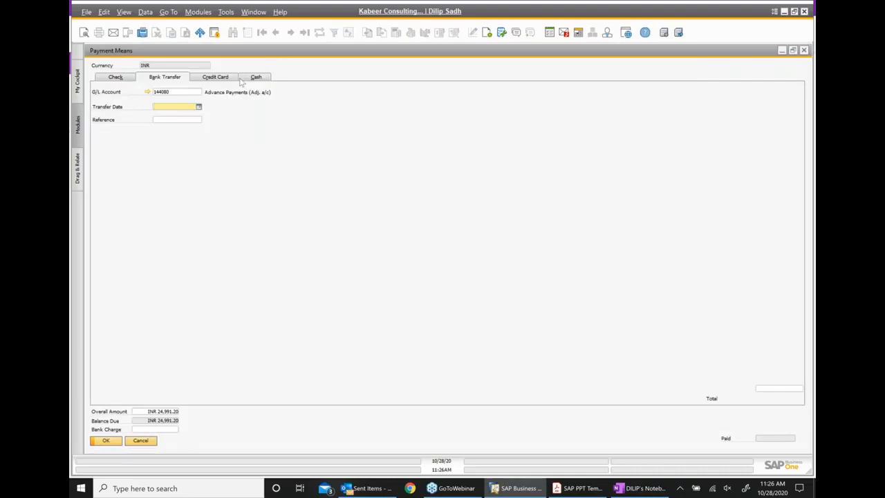
pyautogui.click(258, 77)
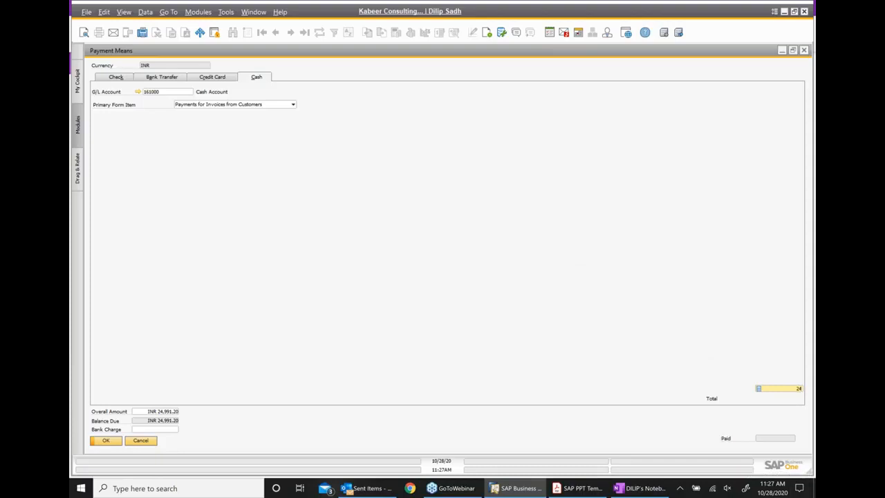
pyautogui.write('991.20')
pyautogui.click(162, 430)
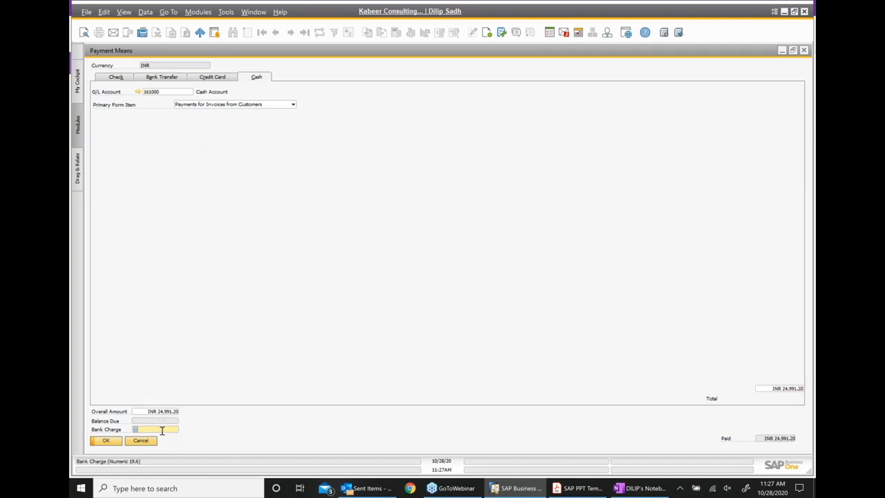
pyautogui.click(107, 442)
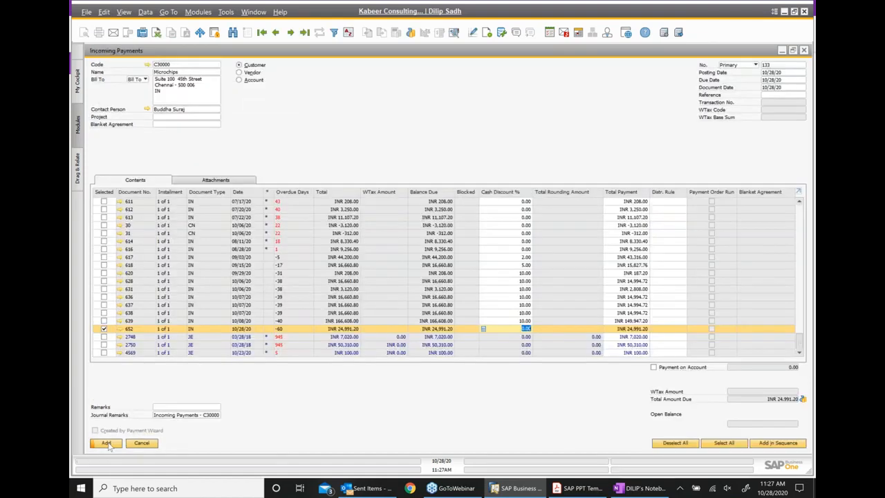
pyautogui.click(107, 443)
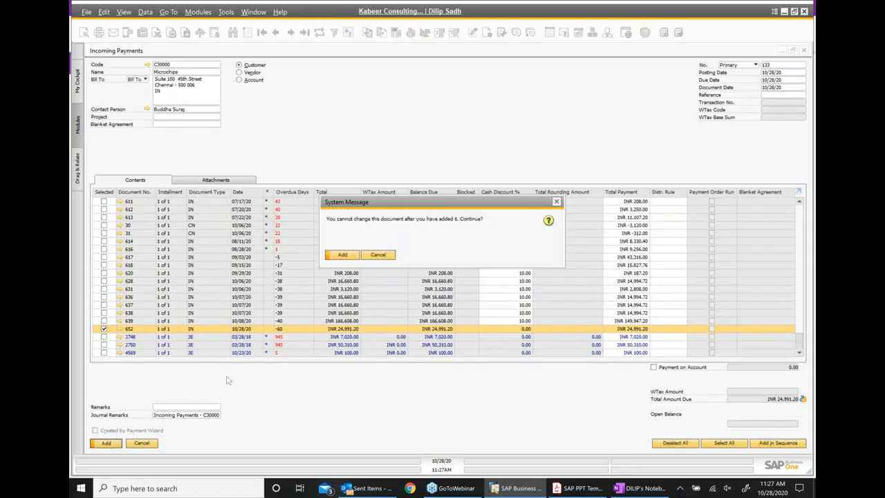
pyautogui.click(343, 255)
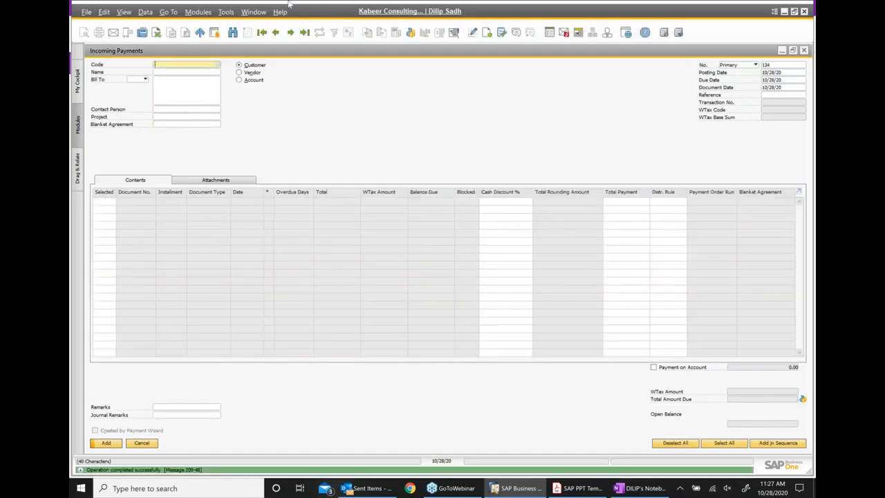
# - Reopen the last added incoming payment and display its journal entry to examine the debit and credit accounts
pyautogui.click(275, 32)
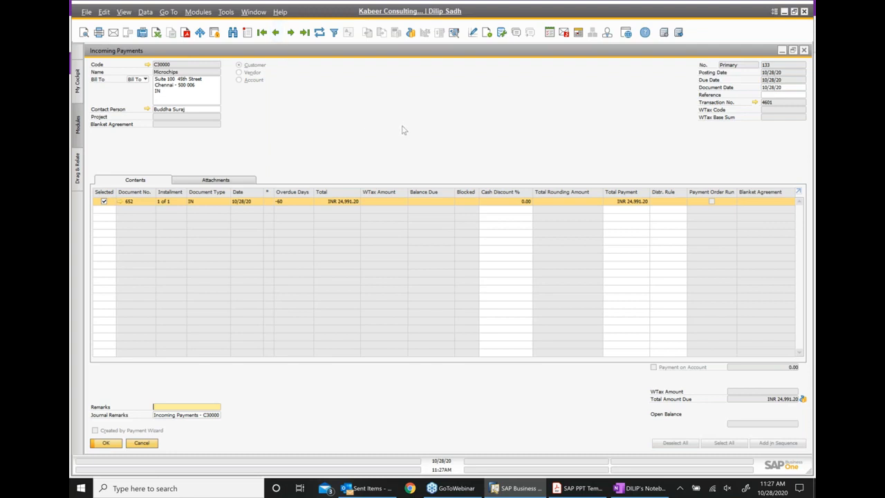
pyautogui.rightClick(404, 130)
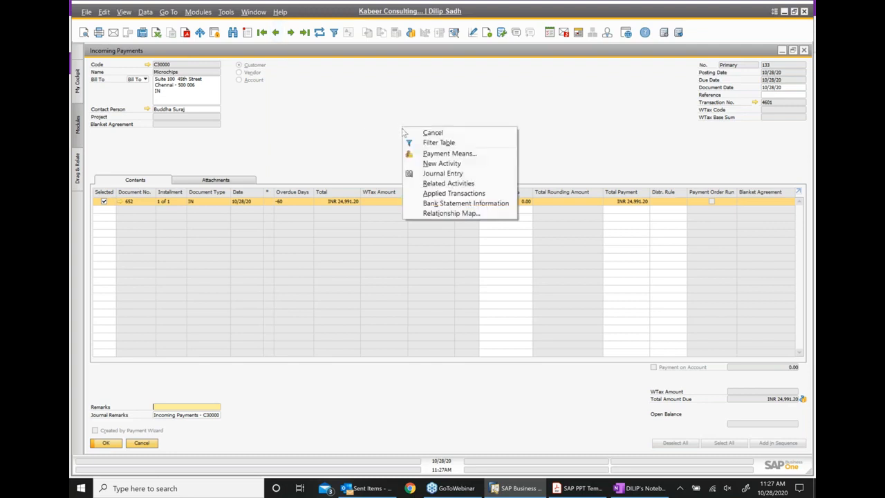
pyautogui.click(437, 174)
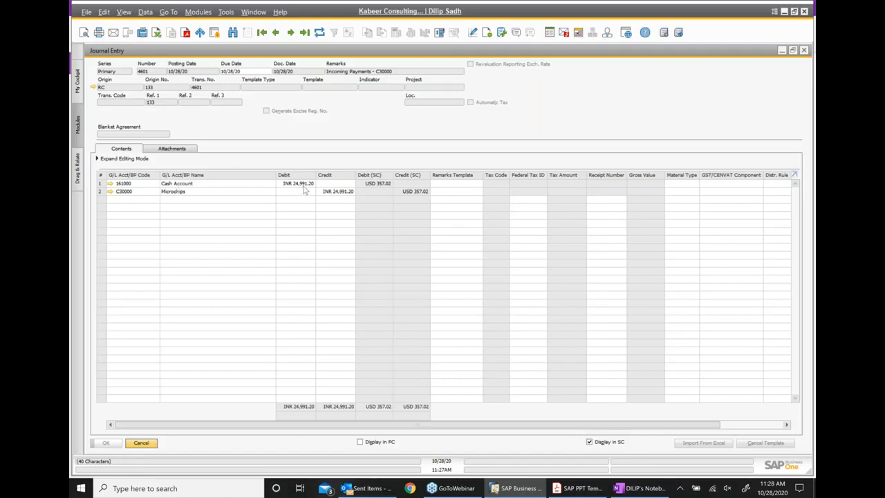
# - Switch to OneNote and duplicate the "End to end sales cycle" outline below the existing one
pyautogui.click(647, 488)
pyautogui.scroll(1, 415, 361)
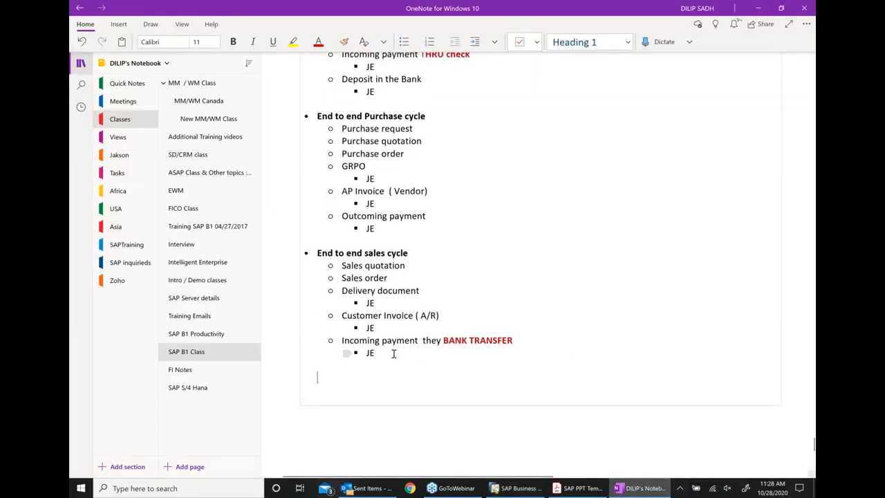
pyautogui.click(305, 253)
pyautogui.hotkey('ctrl', 'c')
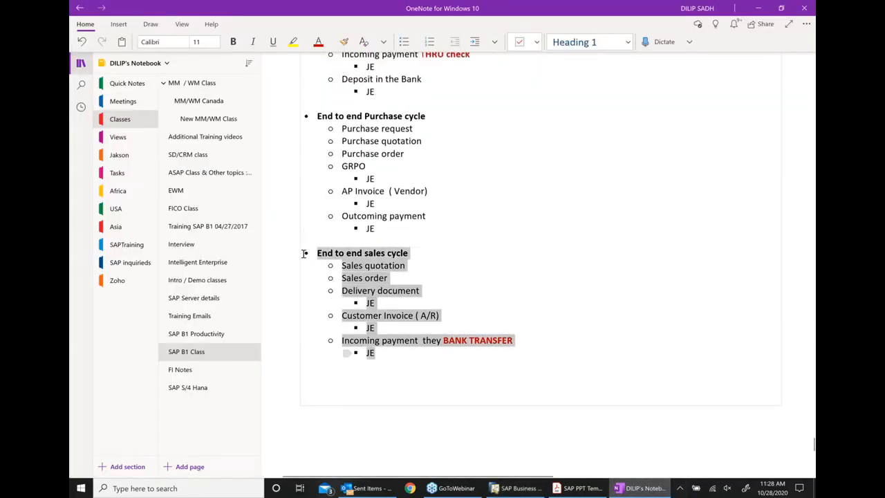
pyautogui.click(320, 377)
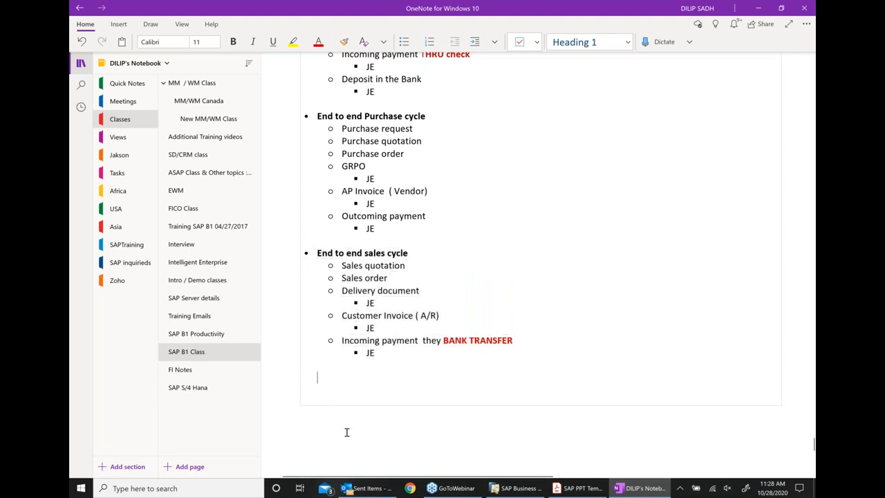
pyautogui.hotkey('ctrl', 'v')
pyautogui.scroll(-3, 480, 323)
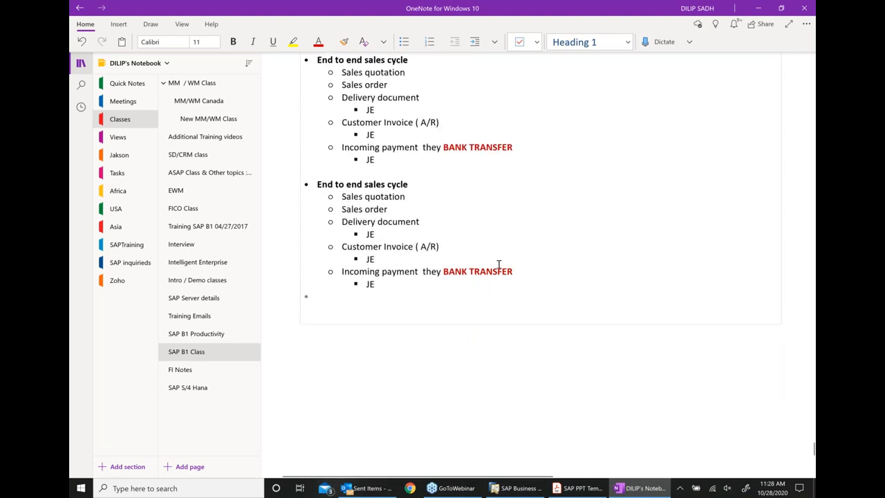
# - Replace "BANK TRANSFER" with "Cash payment" in the incoming payment line of the copied sales cycle
pyautogui.click(514, 271)
pyautogui.press('BackSpace')
pyautogui.press('BackSpace')
pyautogui.press('BackSpace')
pyautogui.press('BackSpace')
pyautogui.press('BackSpace')
pyautogui.press('BackSpace')
pyautogui.press('BackSpace')
pyautogui.press('BackSpace')
pyautogui.press('BackSpace')
pyautogui.press('BackSpace')
pyautogui.press('BackSpace')
pyautogui.press('BackSpace')
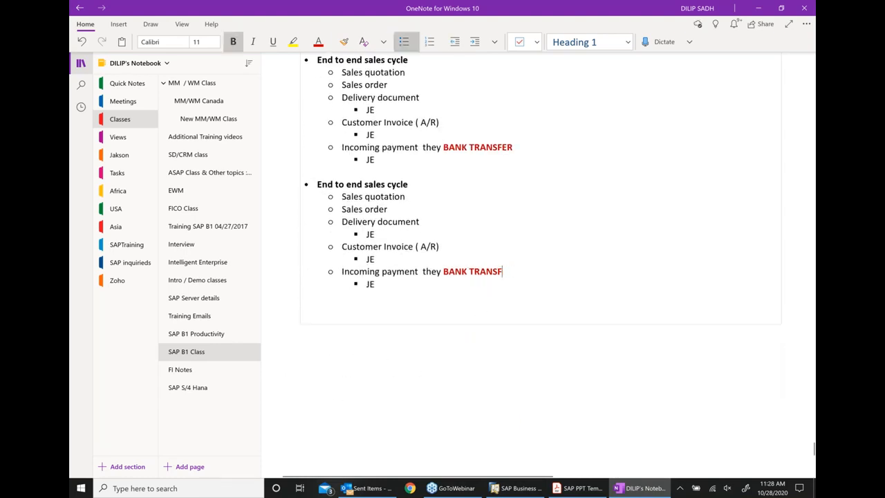
pyautogui.press('BackSpace')
pyautogui.write('cA')
pyautogui.press('BackSpace')
pyautogui.press('BackSpace')
pyautogui.write('C')
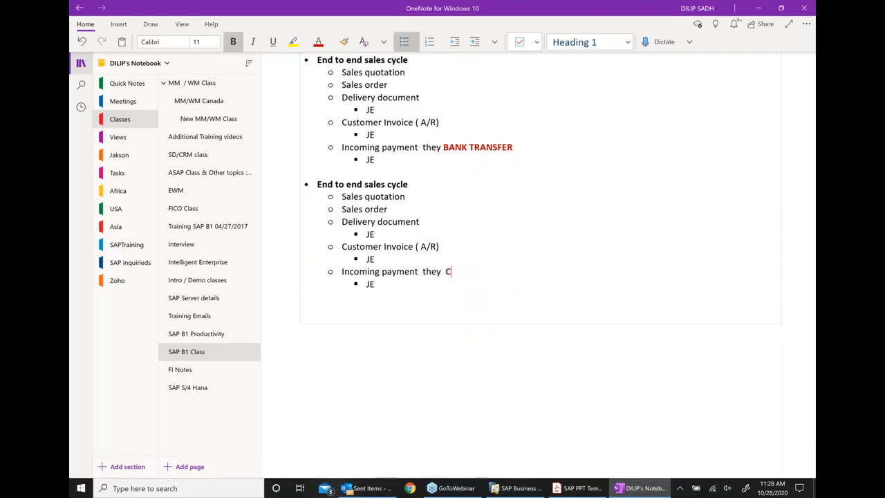
pyautogui.write('ash payment')
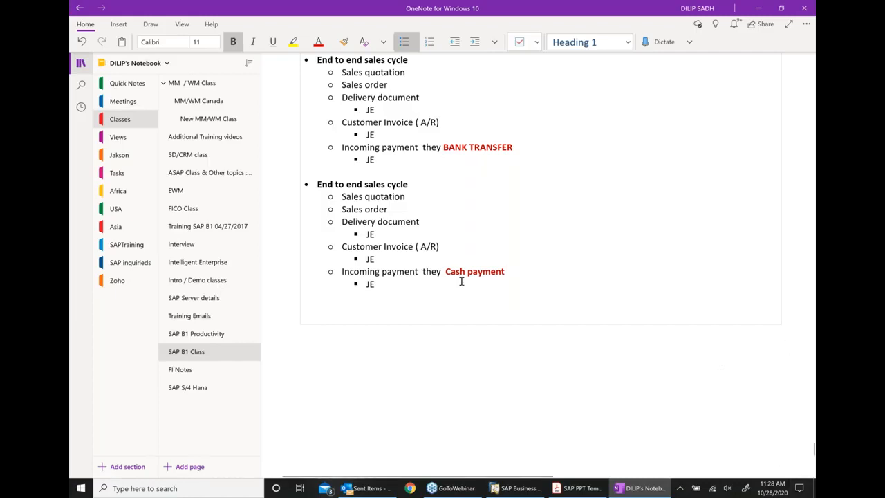
# - Add the closing line "I have a gooood news ! ... KILAS is over!!" below the copied outline
pyautogui.click(516, 419)
pyautogui.press('Return')
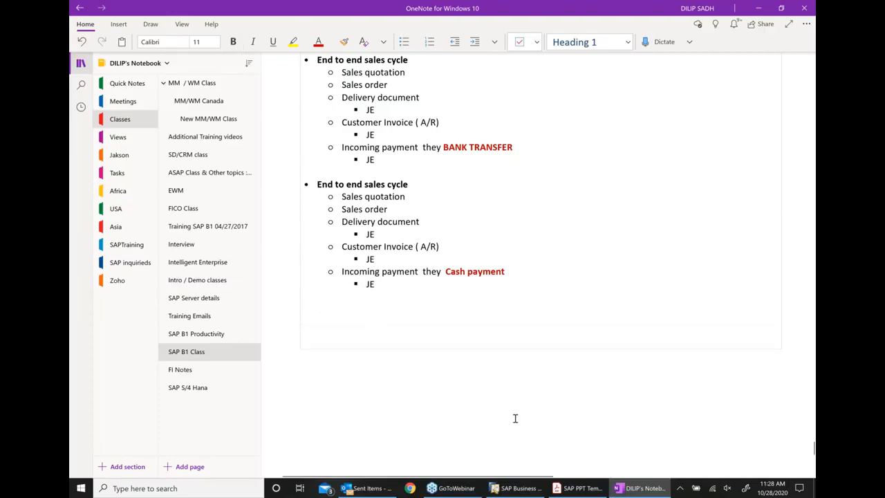
pyautogui.write('I am')
pyautogui.press('BackSpace')
pyautogui.press('BackSpace')
pyautogui.write('have a')
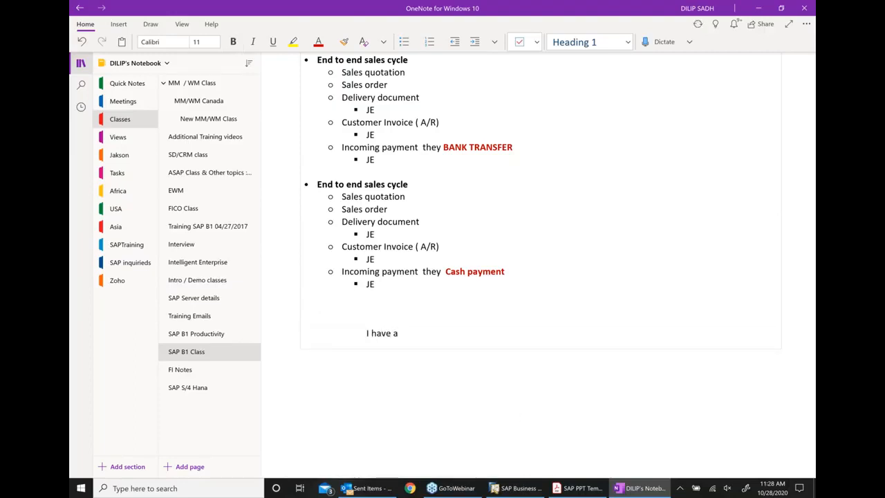
pyautogui.write(' gooood news !')
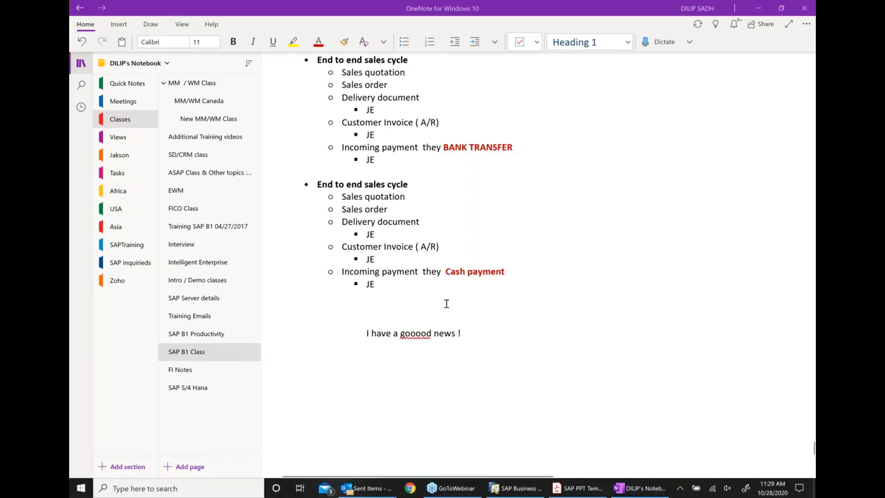
pyautogui.click(530, 346)
pyautogui.click(488, 337)
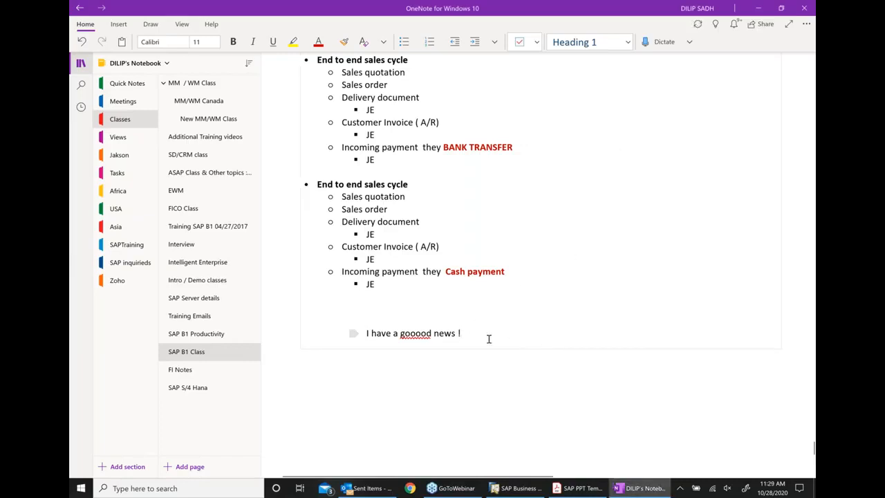
pyautogui.write('... KILAS is over!!')
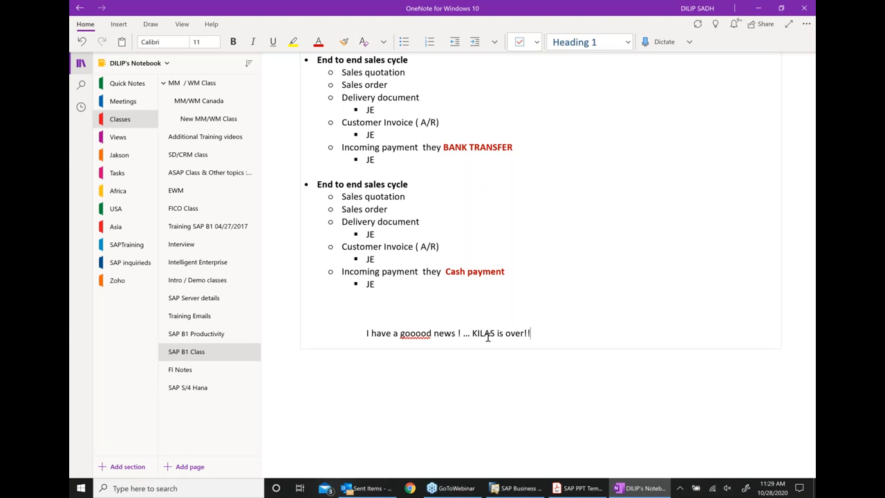
# - Close the journal entry and incoming payment in SAP Business One, and minimize the open applications to reveal the desktop
pyautogui.click(781, 7)
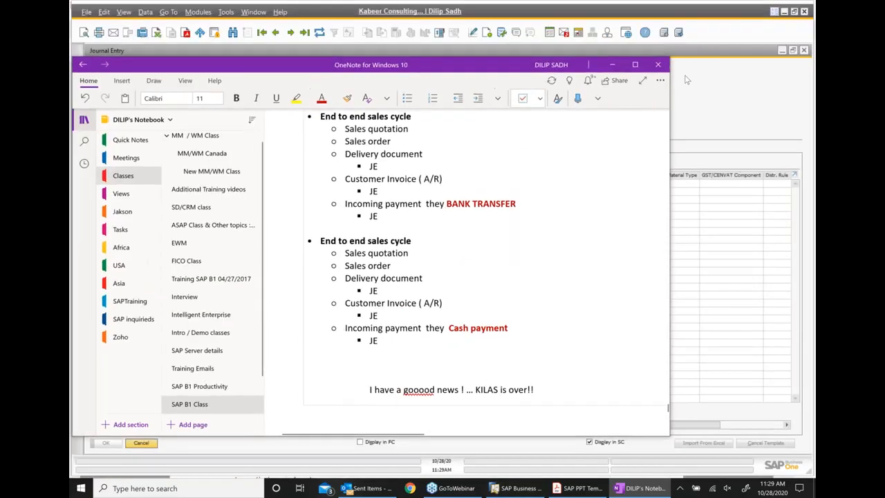
pyautogui.click(613, 64)
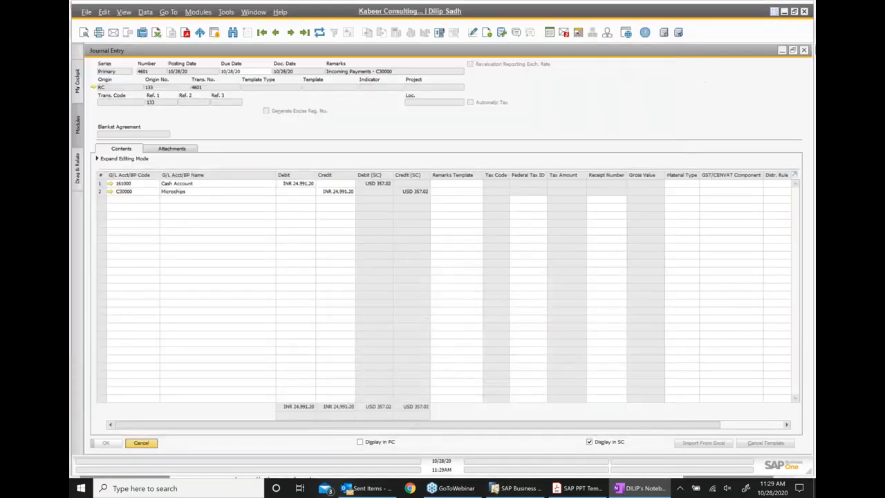
pyautogui.click(806, 51)
pyautogui.click(805, 50)
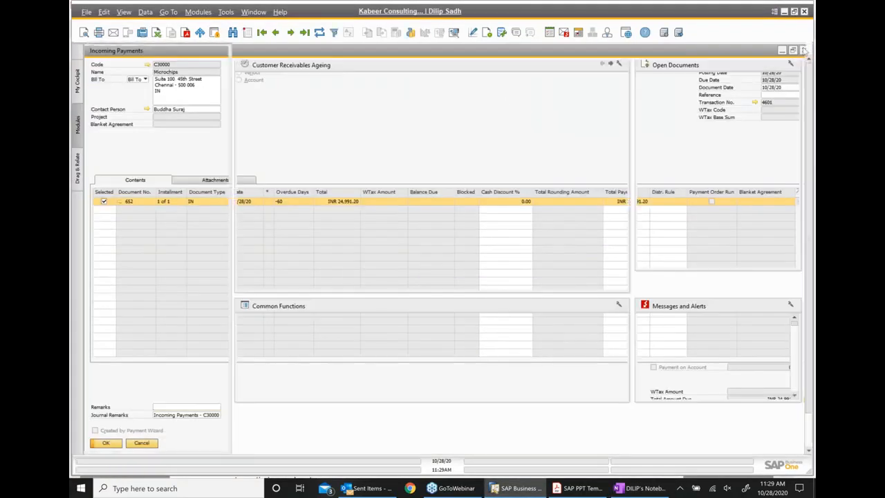
pyautogui.click(783, 14)
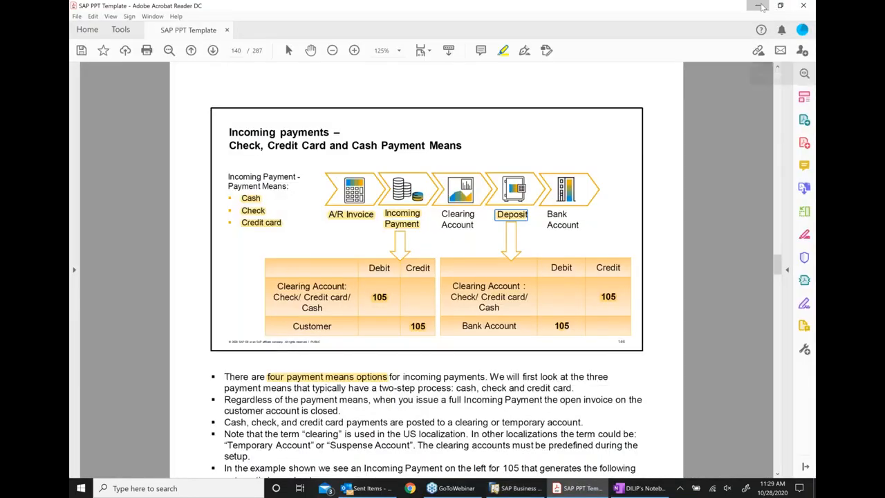
pyautogui.click(759, 7)
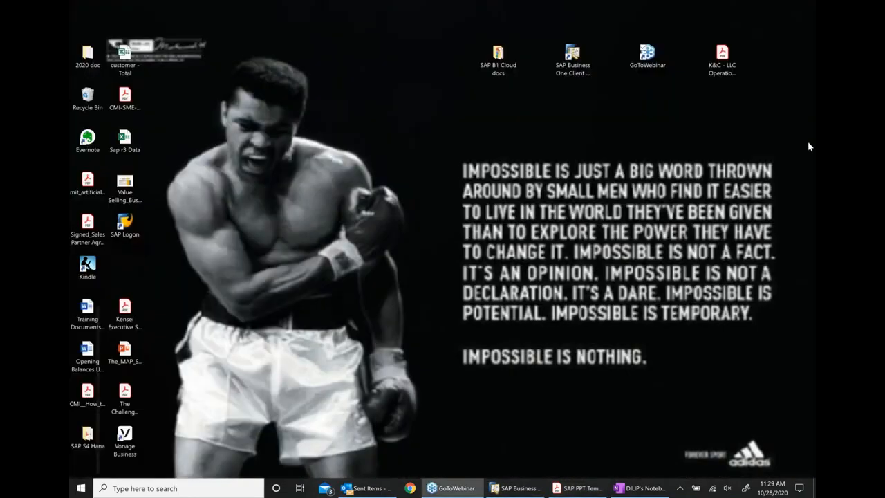